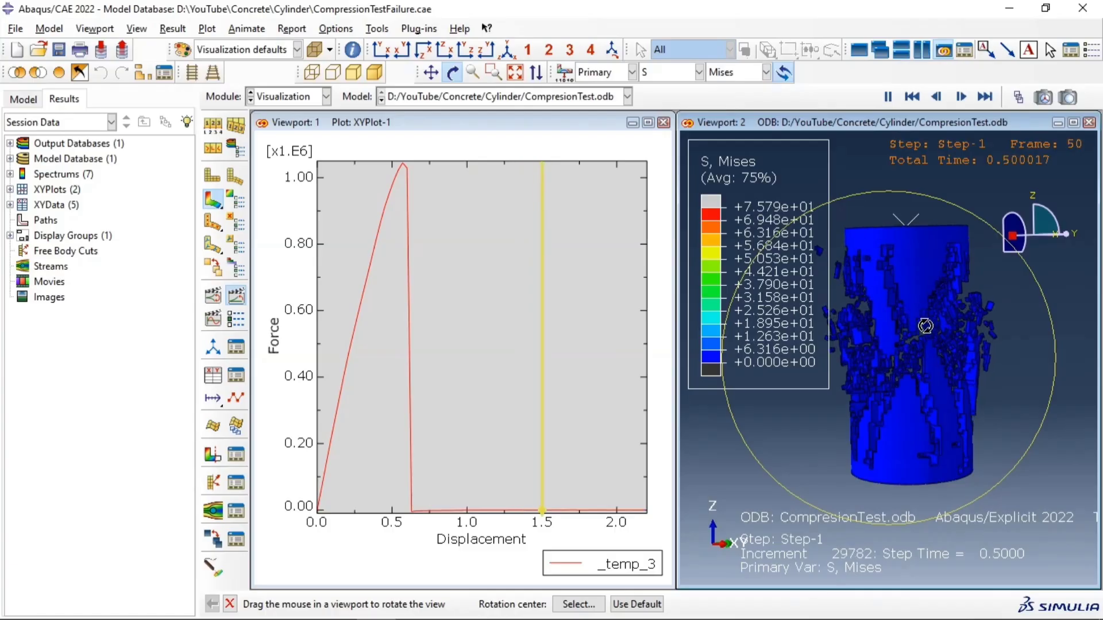
pyautogui.scroll(5, 919, 322)
pyautogui.scroll(-4, 919, 333)
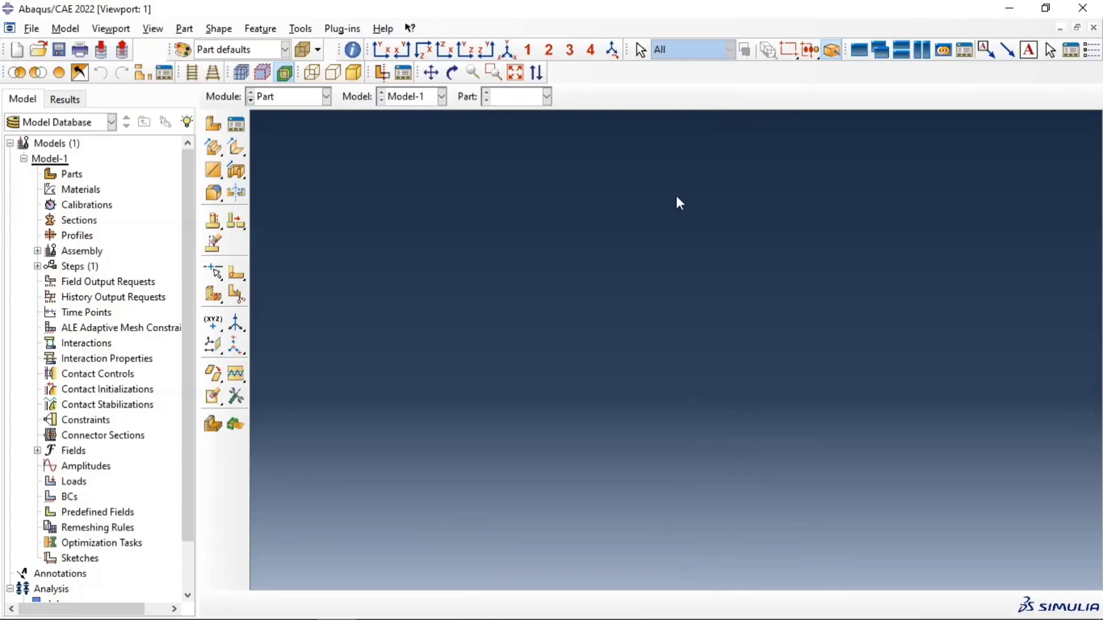
# Step: Create a 3D deformable solid extrusion part named Cylinder with an approximate size of 200
pyautogui.click(213, 124)
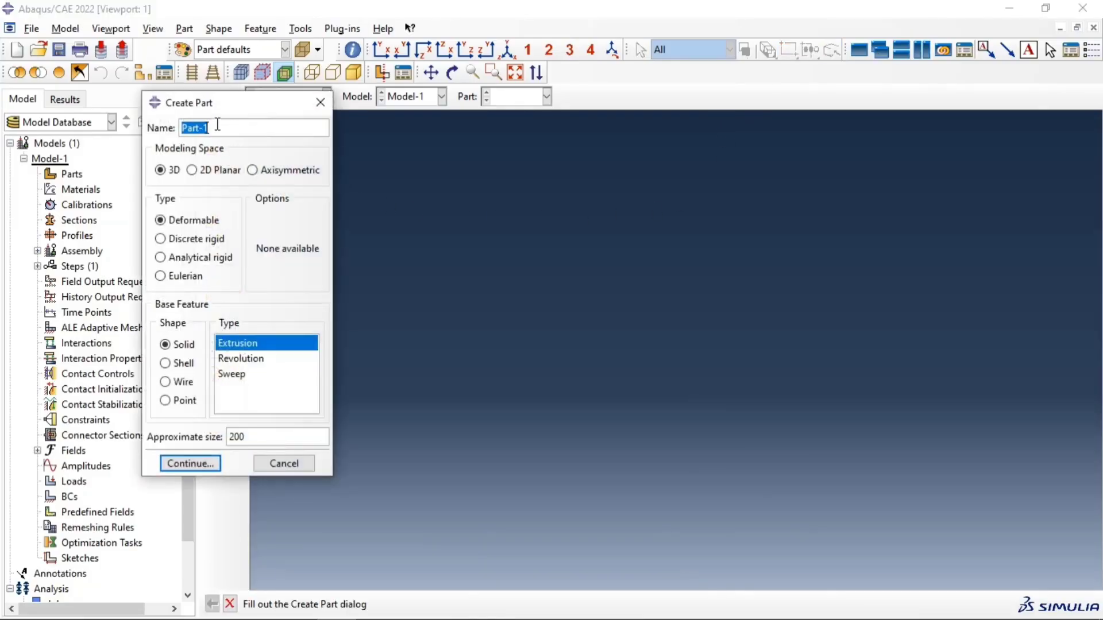
pyautogui.write('Cylinder')
pyautogui.click(205, 467)
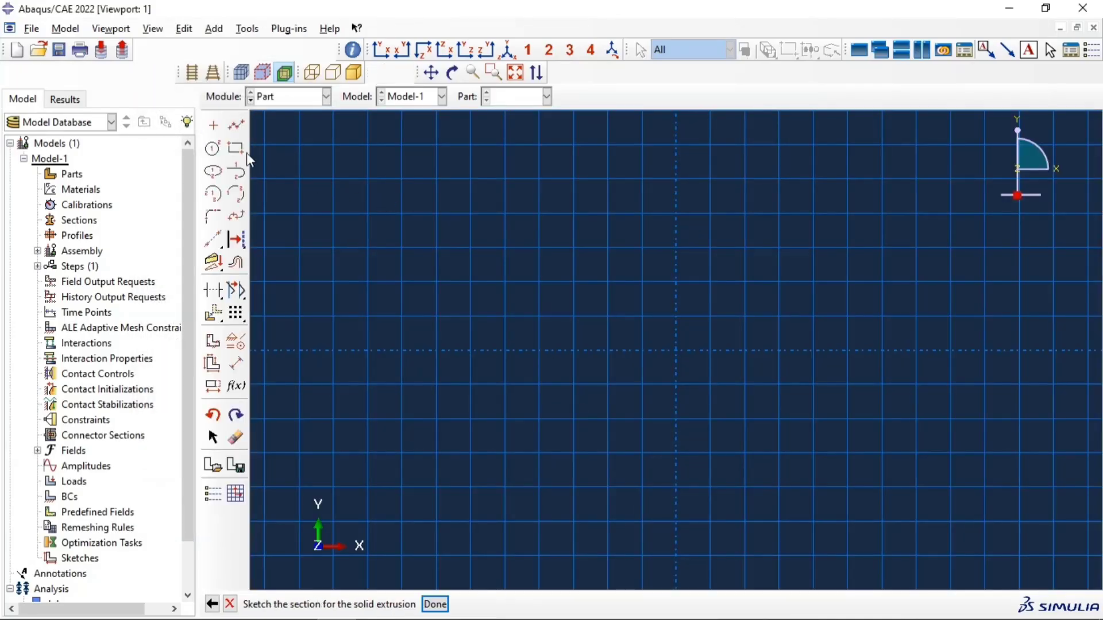
# Step: Sketch a circle centred on the origin with a radius of about 25
pyautogui.click(213, 151)
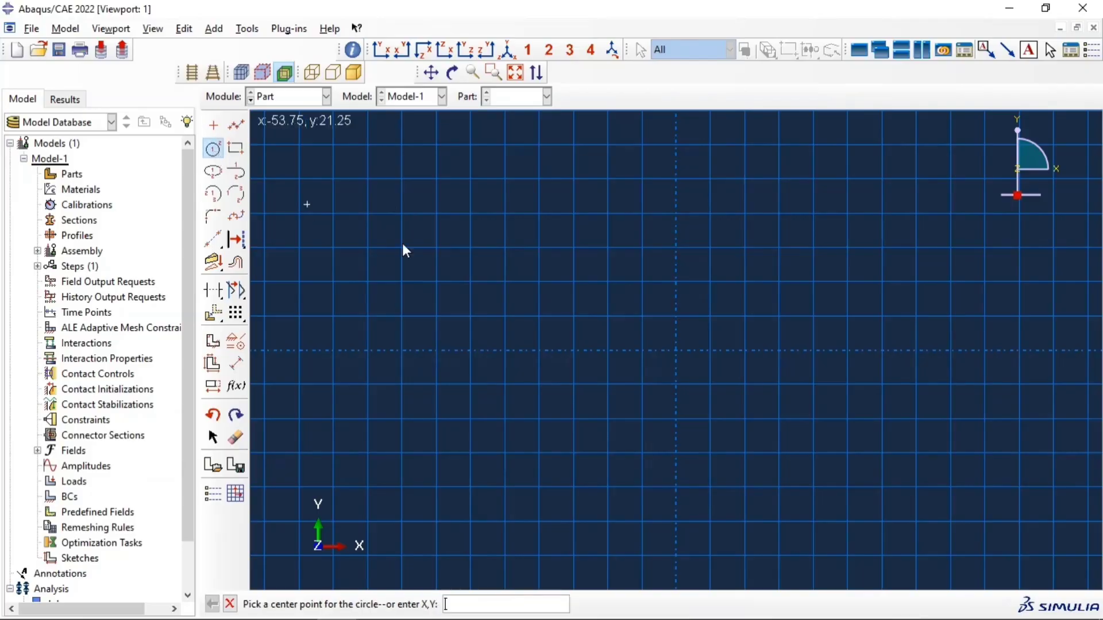
pyautogui.click(683, 355)
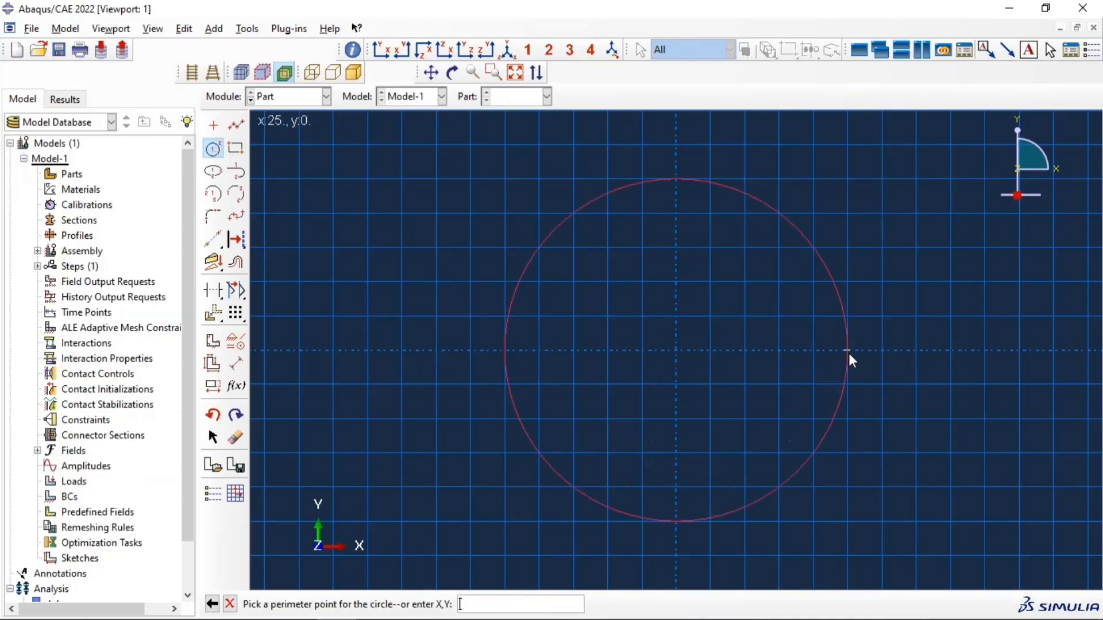
pyautogui.click(848, 352)
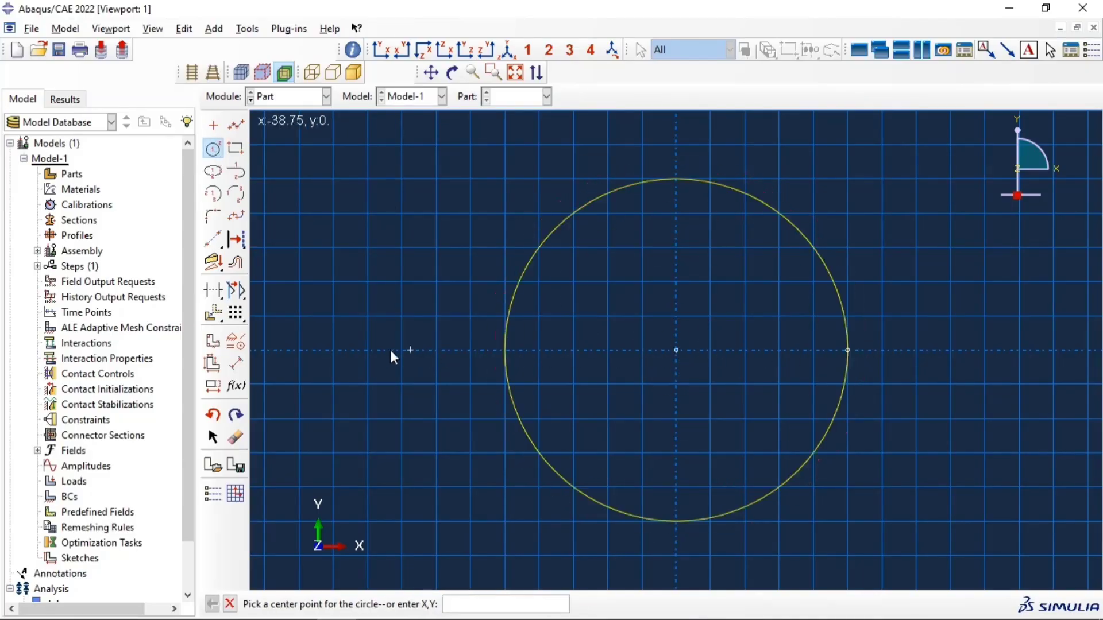
# Step: Dimension the circle's radius and set it to 75
pyautogui.click(236, 363)
pyautogui.click(503, 340)
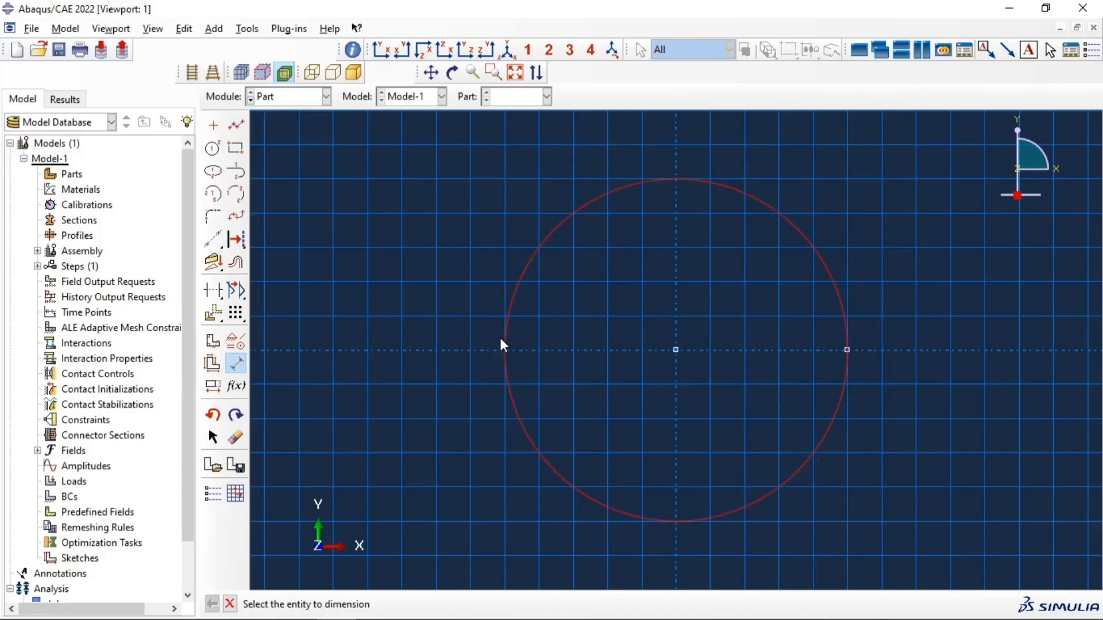
pyautogui.click(467, 337)
pyautogui.write('75')
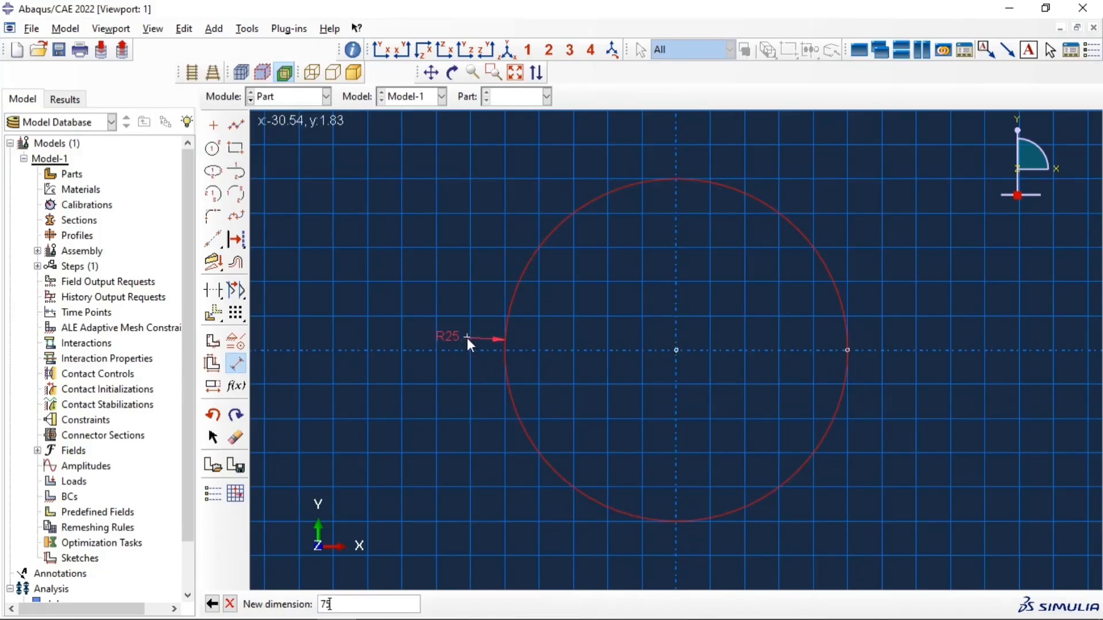
pyautogui.press('Return')
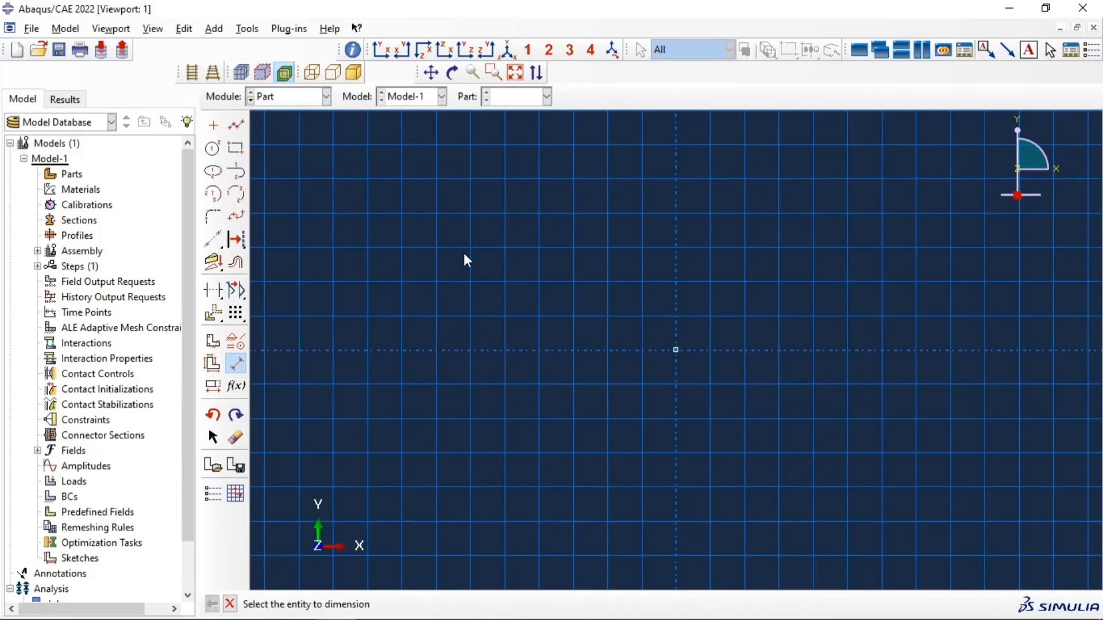
pyautogui.click(514, 72)
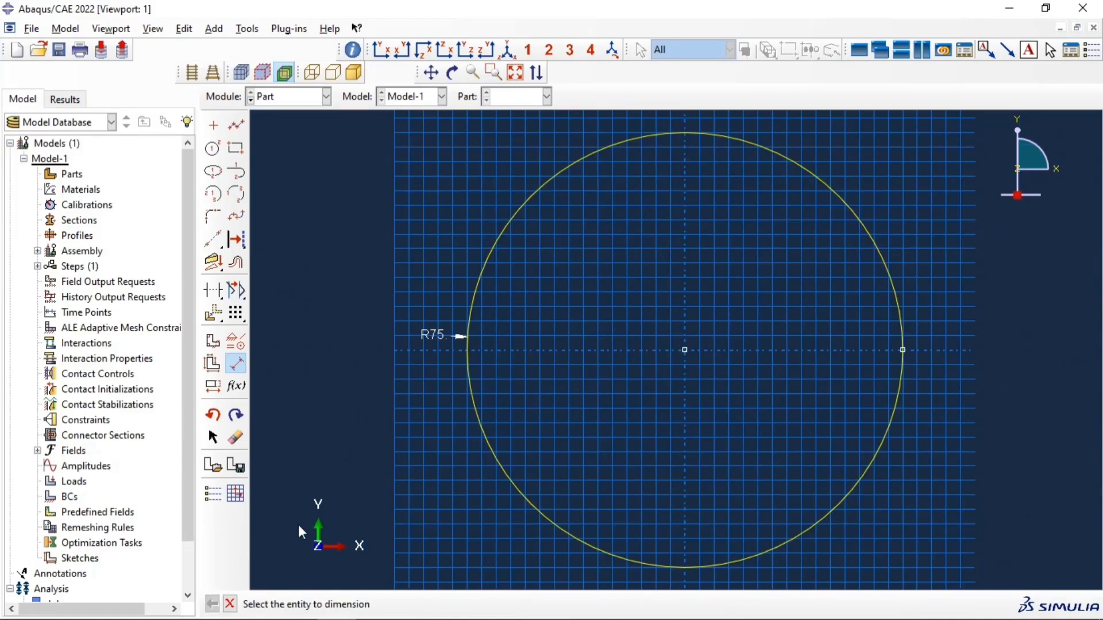
pyautogui.click(229, 604)
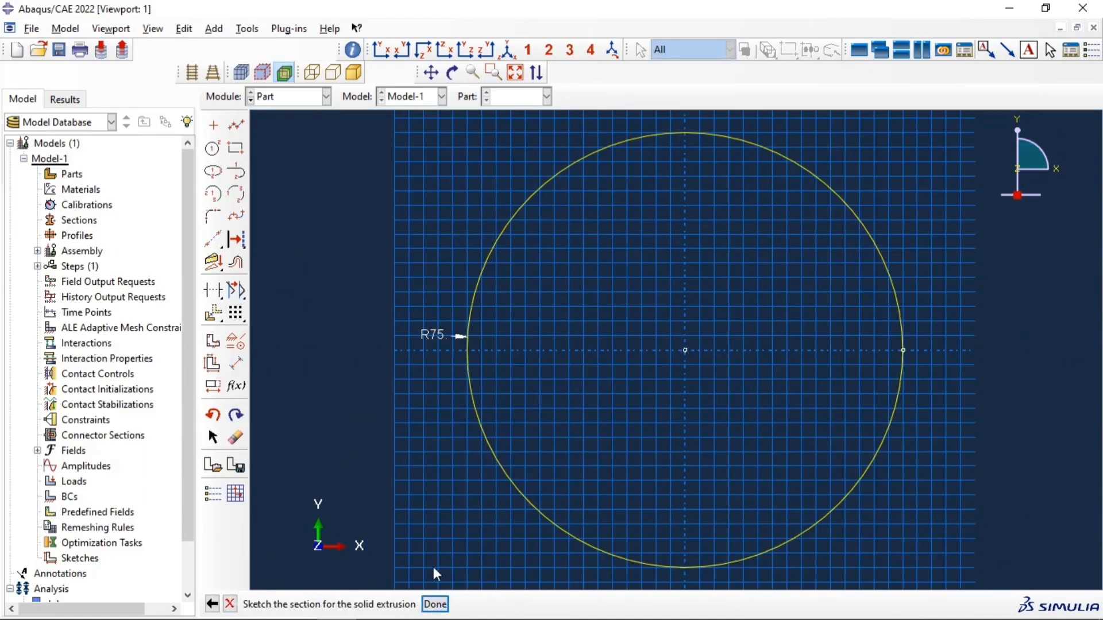
# Step: Finish the circular section sketch and extrude it to a depth of 300
pyautogui.click(435, 603)
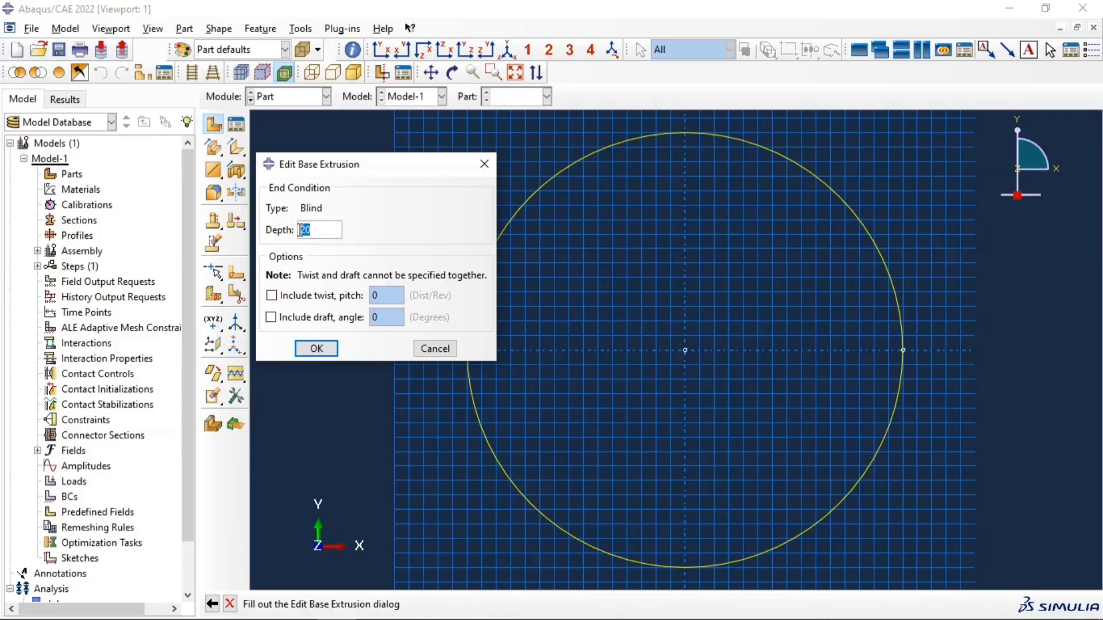
pyautogui.write('300')
pyautogui.click(317, 348)
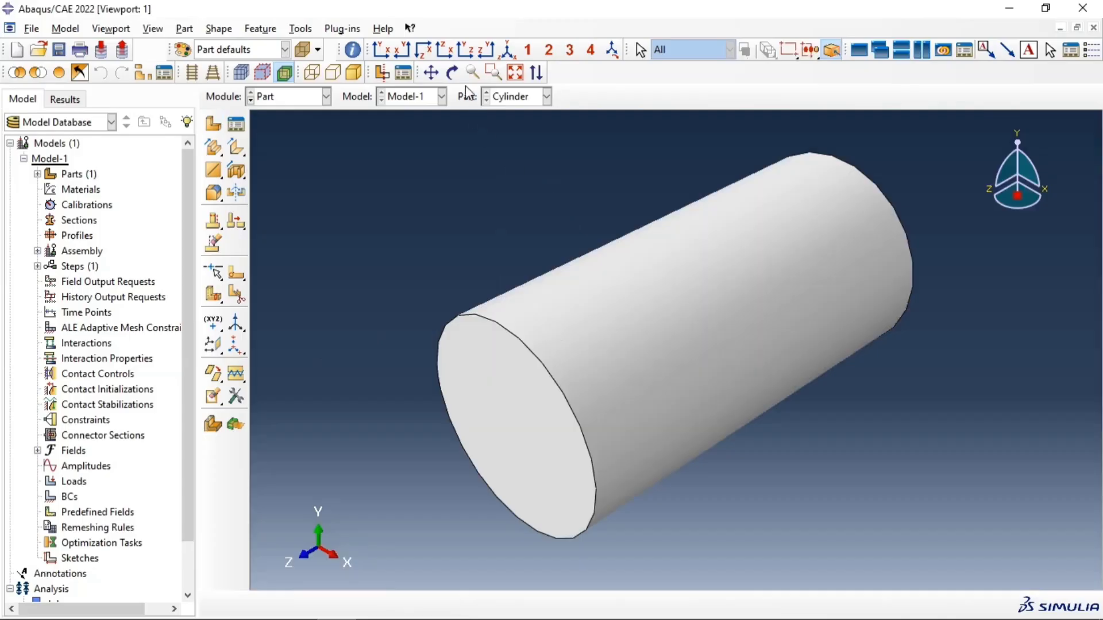
# Step: Create two datum planes on the XY and YZ principal planes, each with an offset of 0.0
pyautogui.click(452, 72)
pyautogui.moveTo(574, 270); pyautogui.dragTo(660, 316)
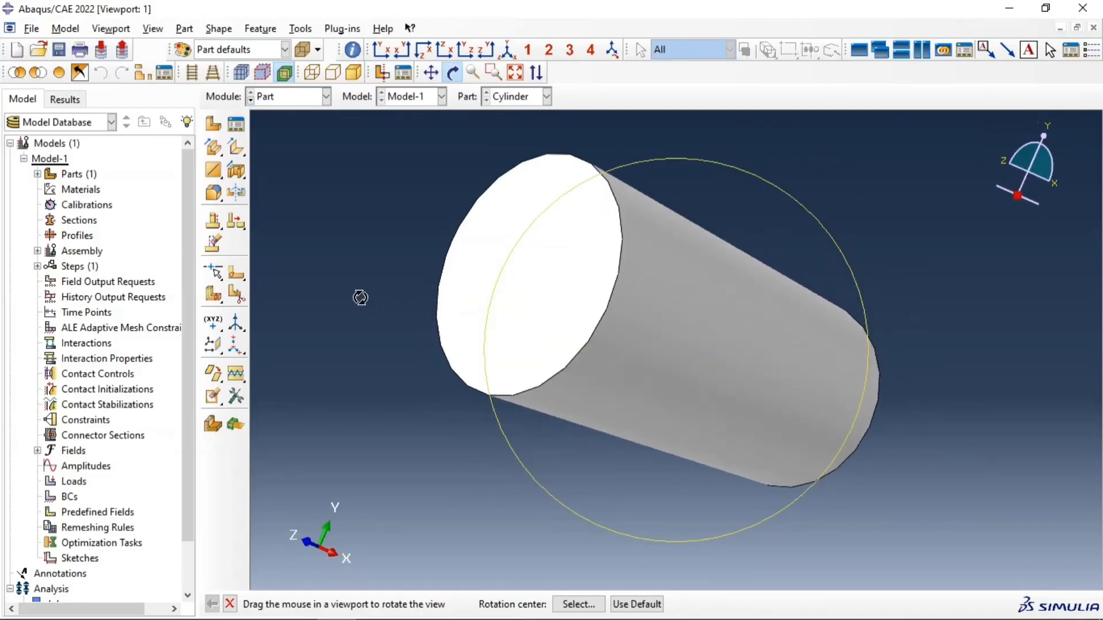
pyautogui.click(216, 350)
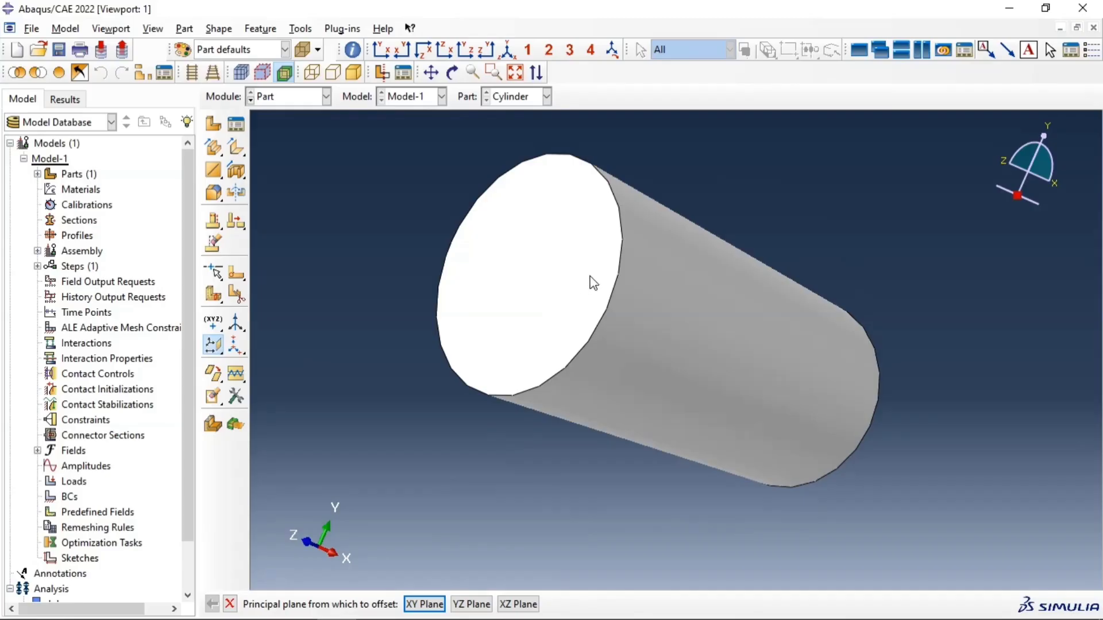
pyautogui.click(425, 605)
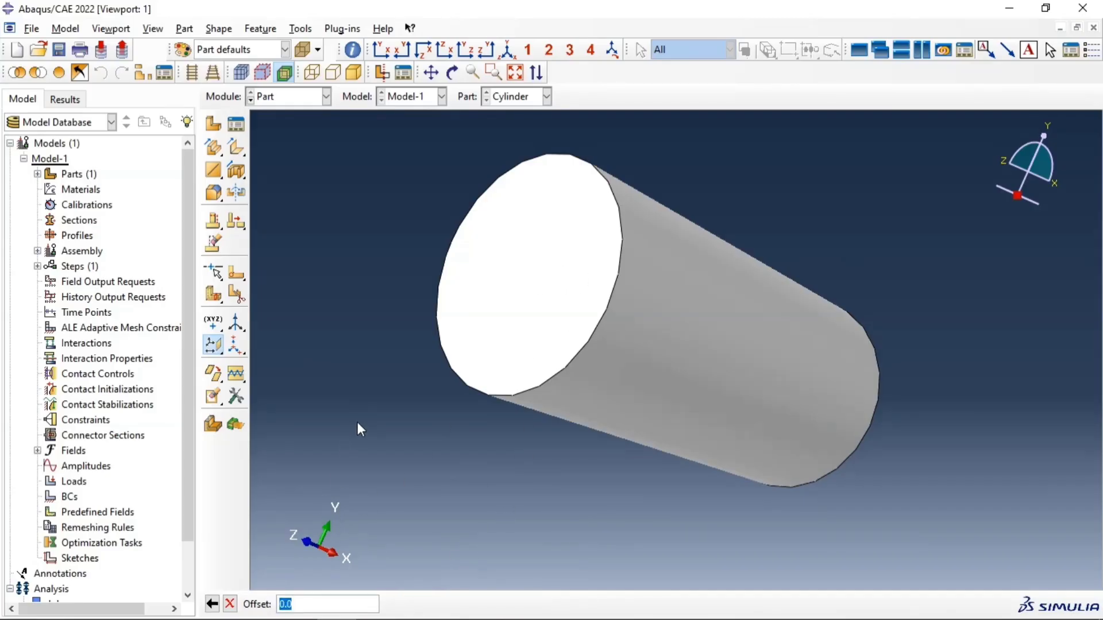
pyautogui.press('Return')
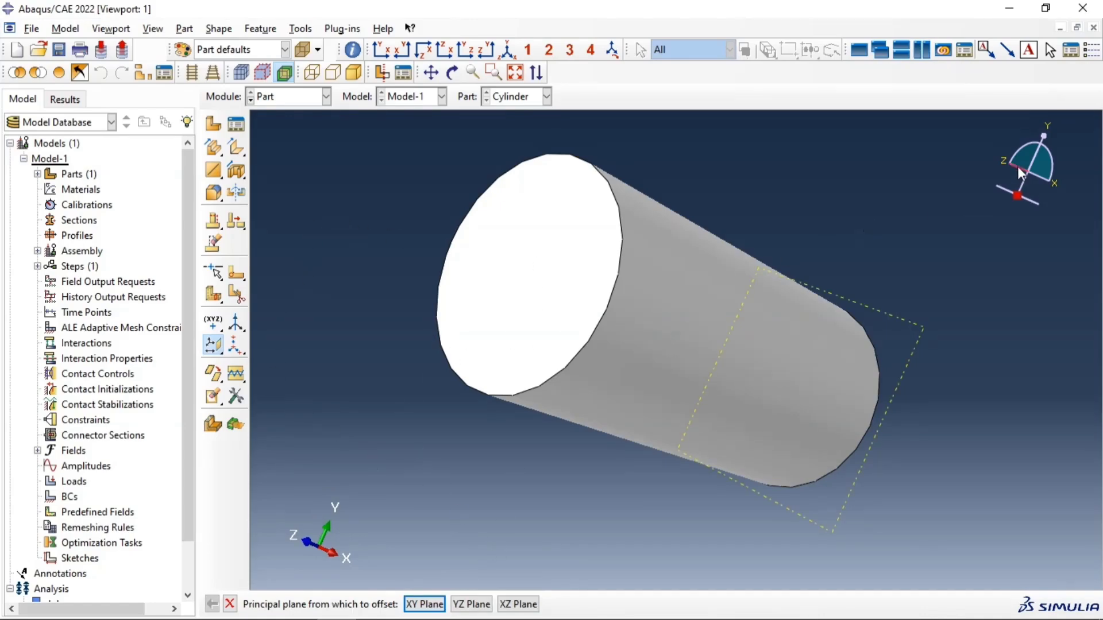
pyautogui.moveTo(1017, 163); pyautogui.dragTo(1043, 177)
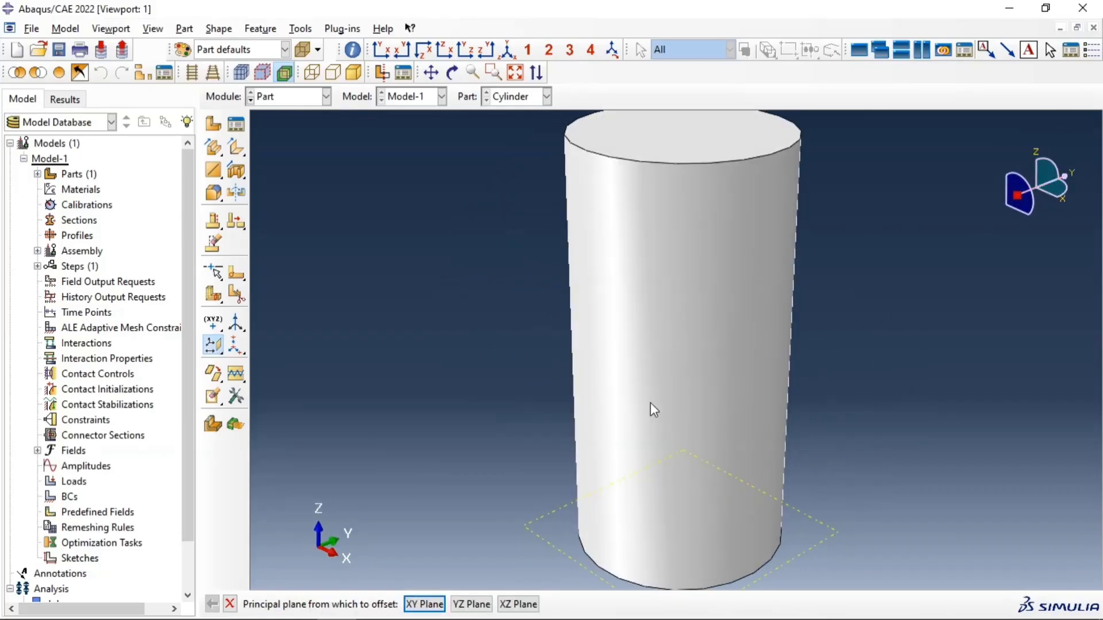
pyautogui.click(477, 604)
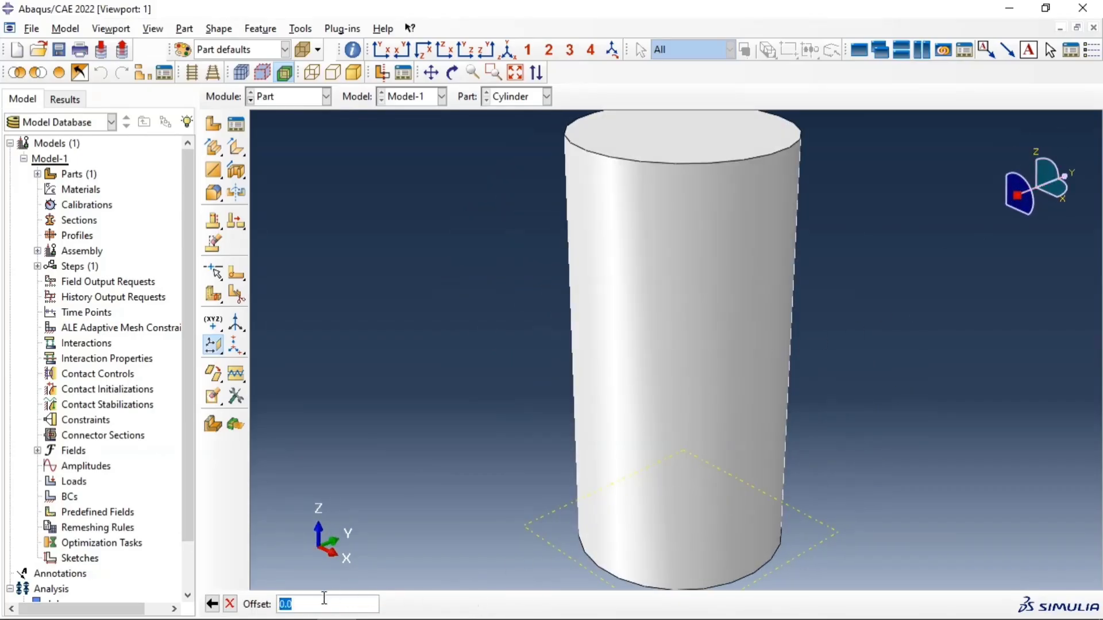
pyautogui.press('Return')
# Step: Create a datum plane offset 150 upward from the XY datum plane at the cylinder's base
pyautogui.scroll(-3, 346, 522)
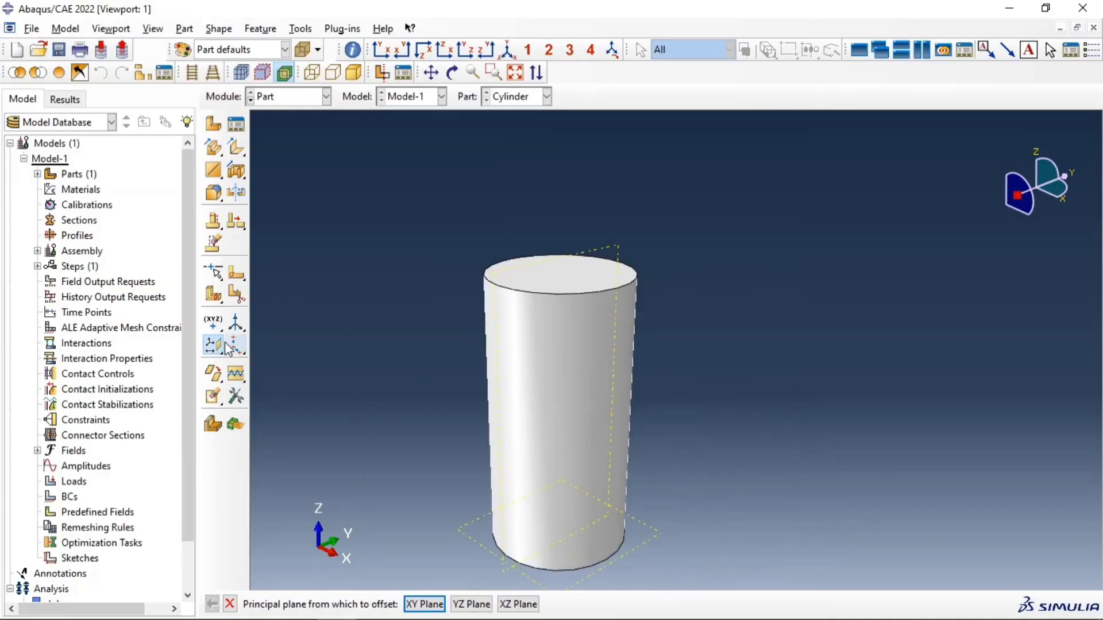
pyautogui.moveTo(218, 348); pyautogui.dragTo(240, 348)
pyautogui.click(464, 532)
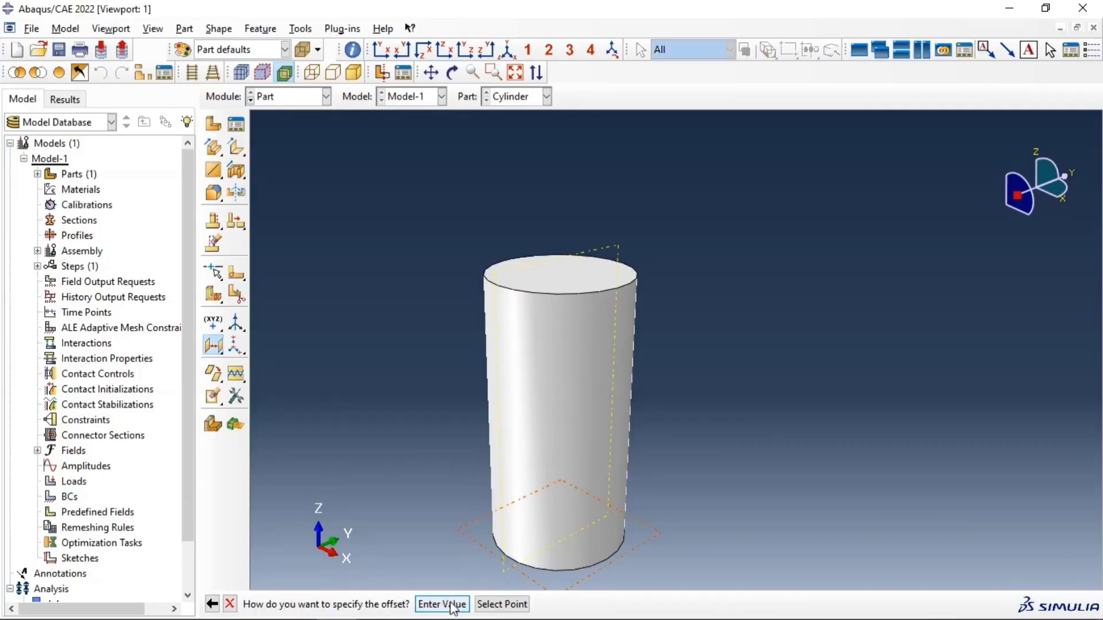
pyautogui.click(445, 604)
pyautogui.click(399, 605)
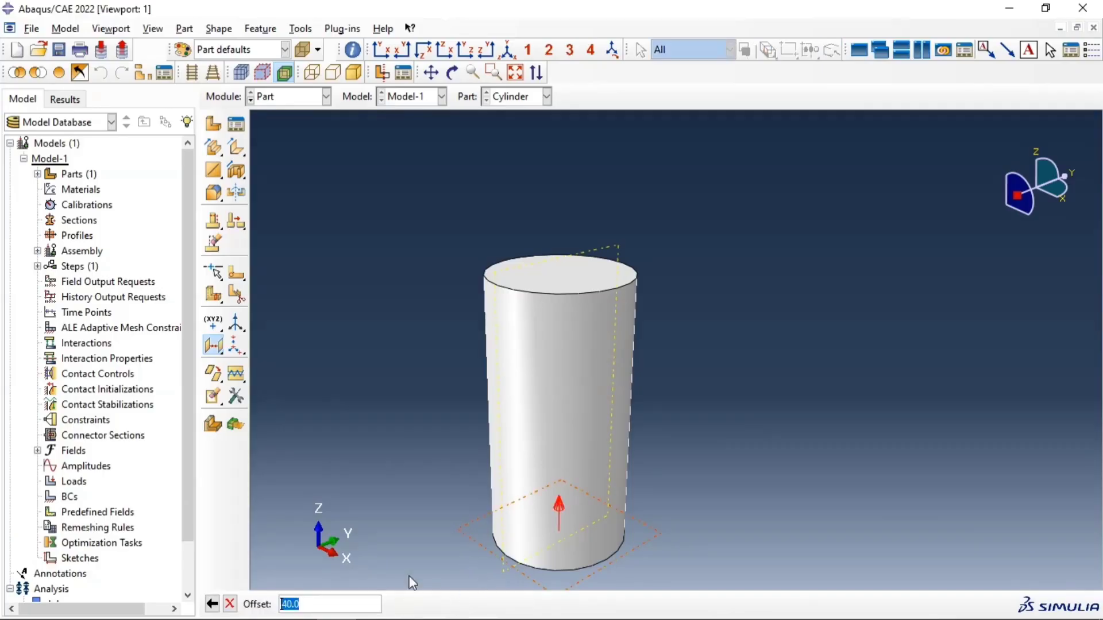
pyautogui.write('150')
pyautogui.press('Return')
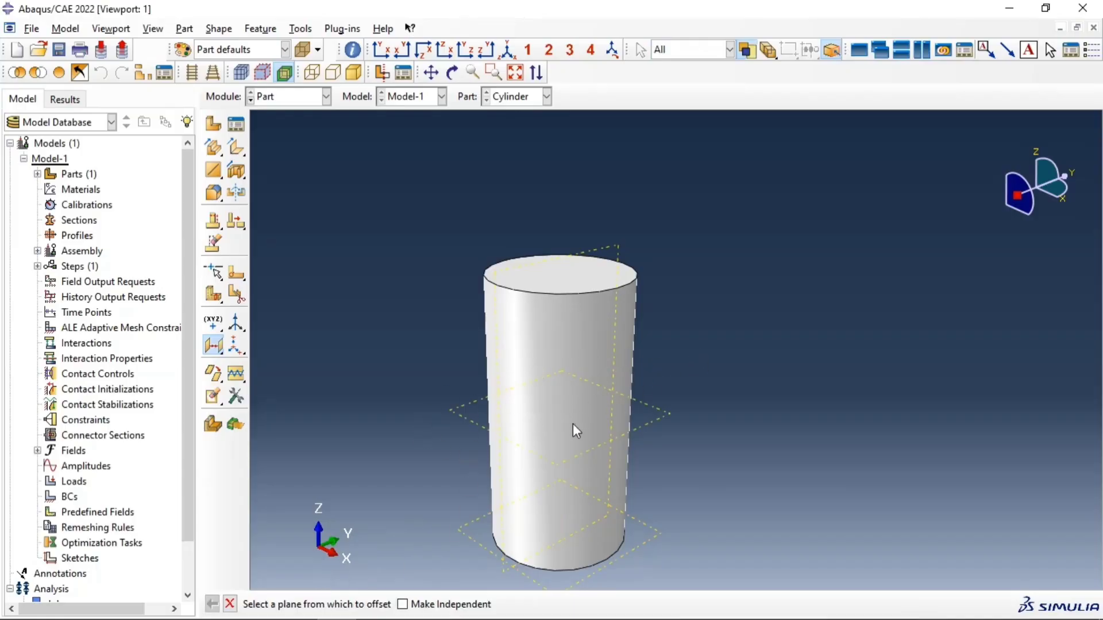
# Step: Partition the cylinder cell horizontally using the mid-height datum plane
pyautogui.scroll(1, 614, 440)
pyautogui.scroll(-3, 587, 532)
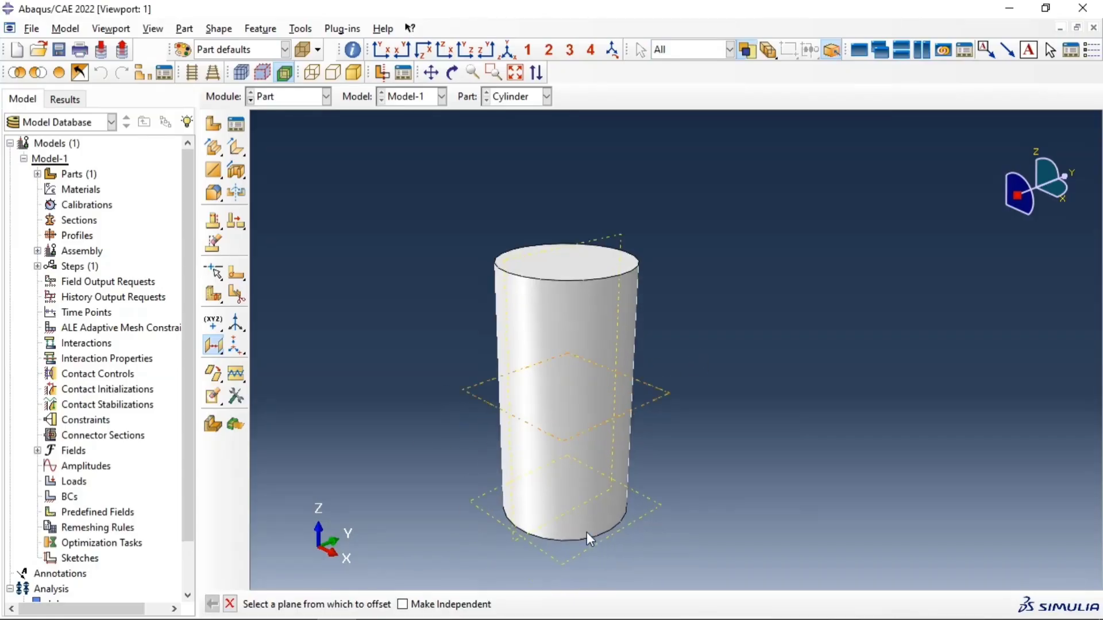
pyautogui.click(237, 297)
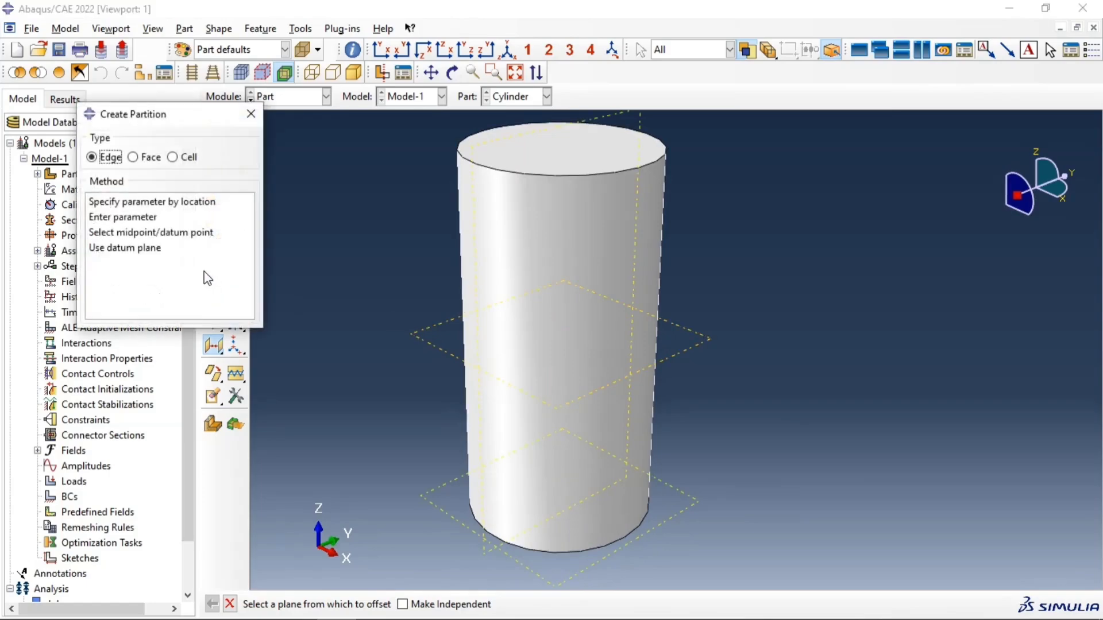
pyautogui.click(172, 157)
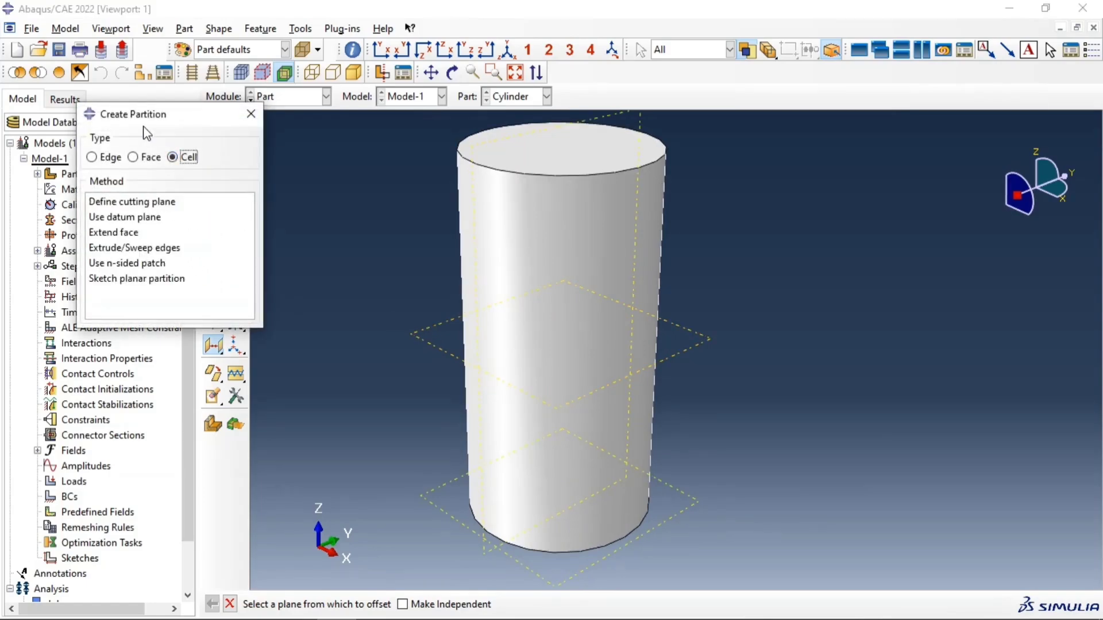
pyautogui.click(135, 217)
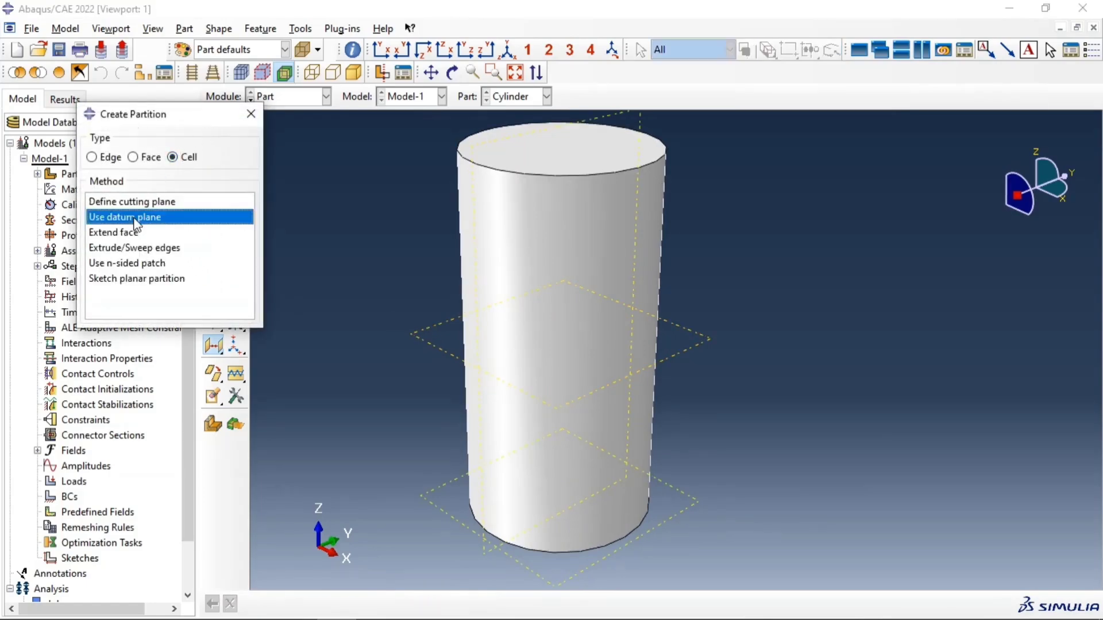
pyautogui.click(414, 335)
pyautogui.click(407, 604)
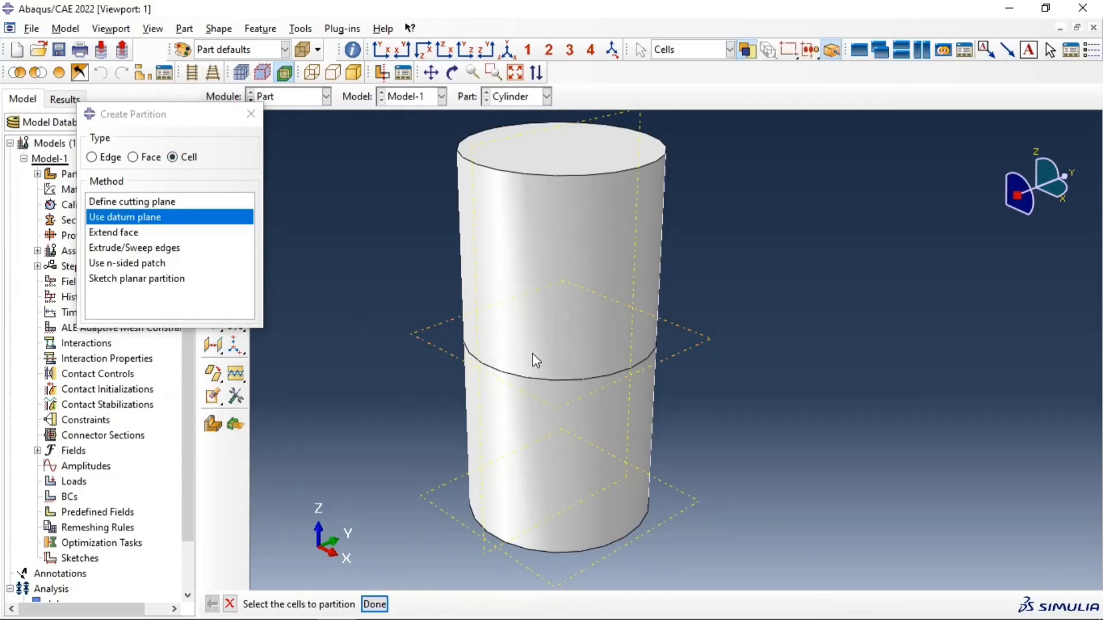
# Step: Partition both cylinder halves lengthwise using the vertical YZ datum plane, and close the partition settings
pyautogui.scroll(-1, 414, 281)
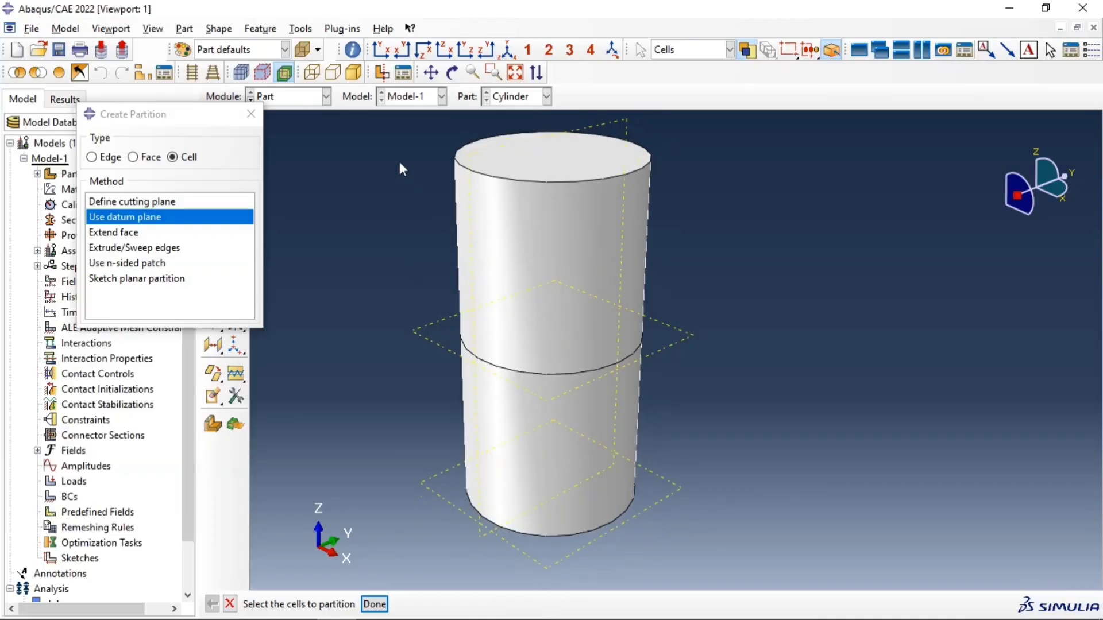
pyautogui.moveTo(400, 163); pyautogui.dragTo(728, 471)
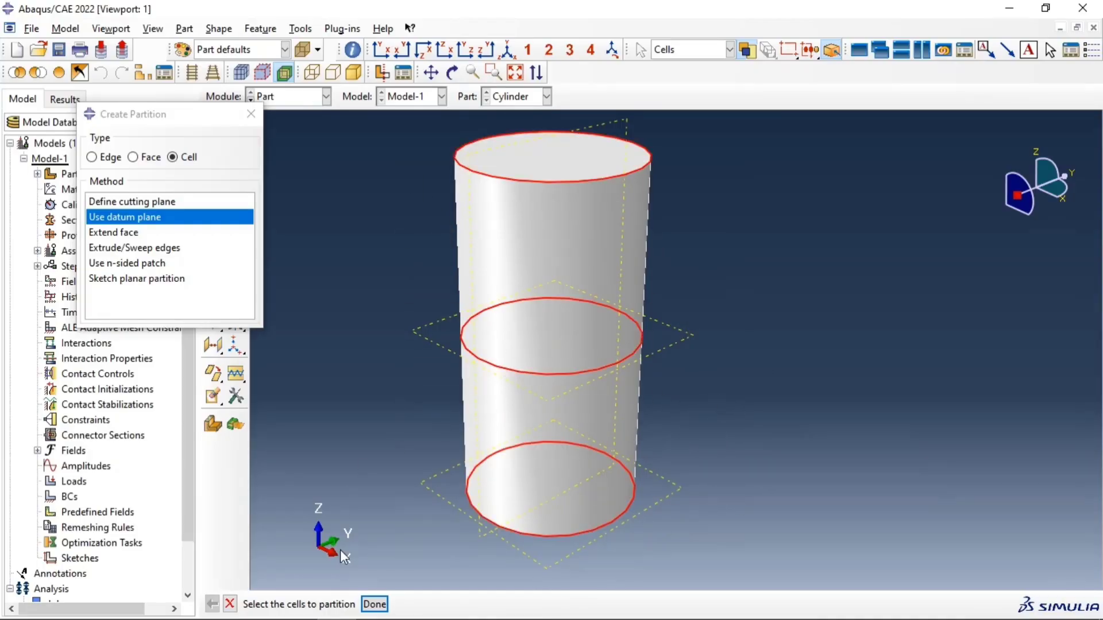
pyautogui.click(374, 604)
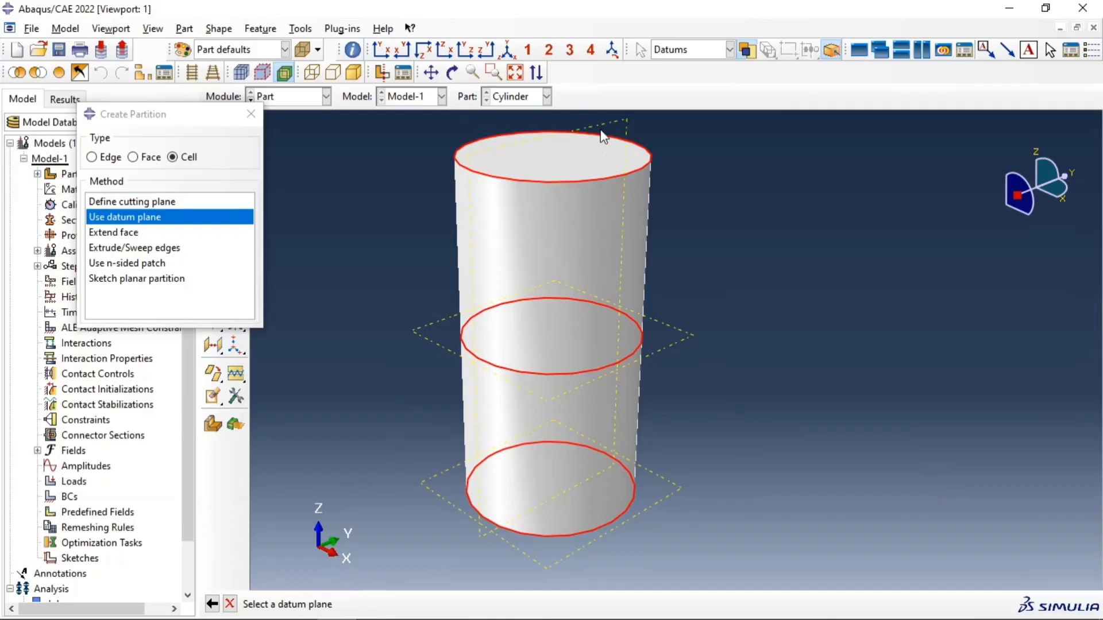
pyautogui.click(517, 150)
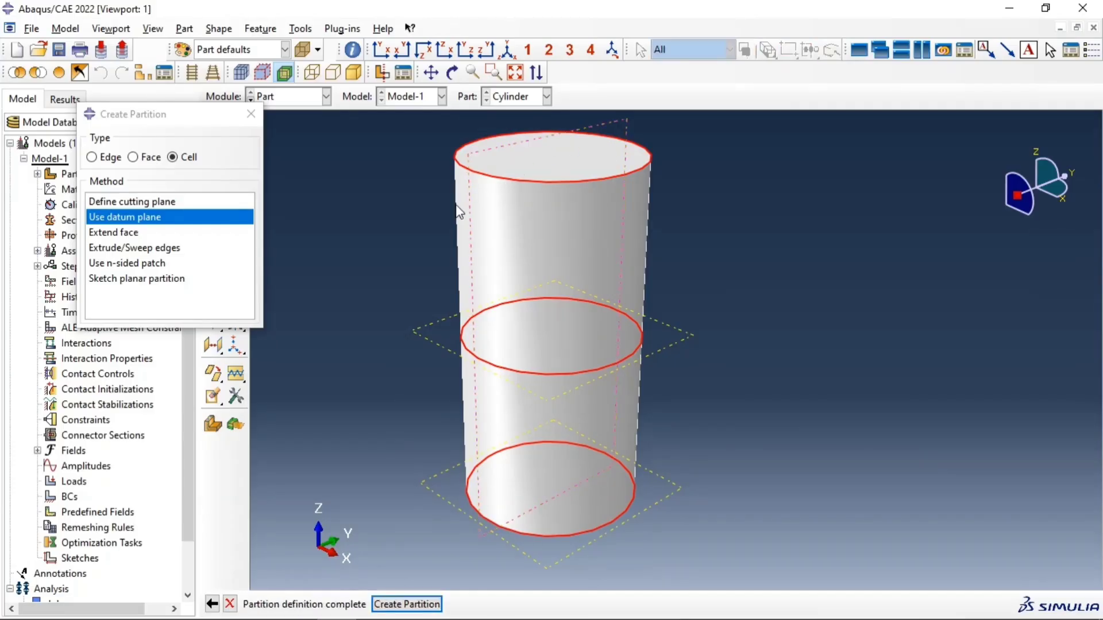
pyautogui.click(425, 604)
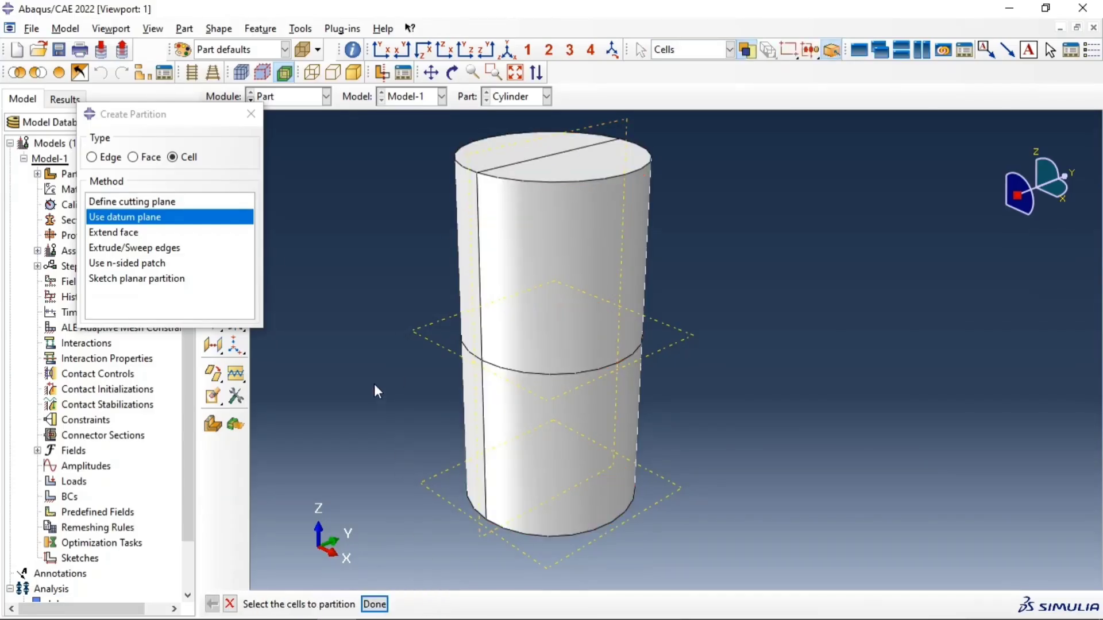
pyautogui.scroll(-3, 540, 356)
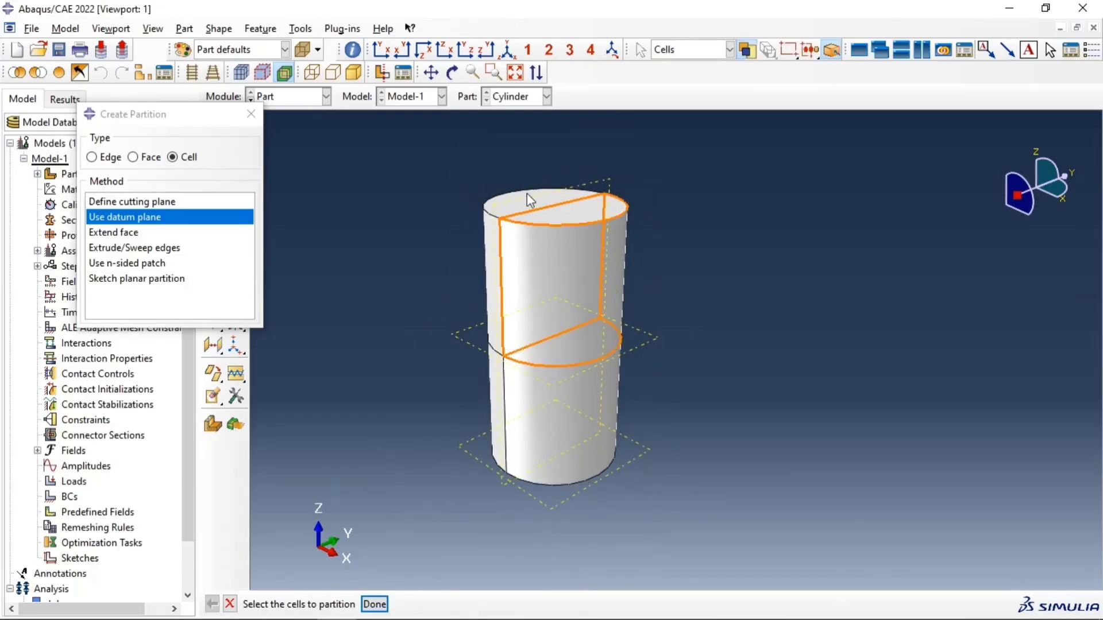
pyautogui.click(251, 114)
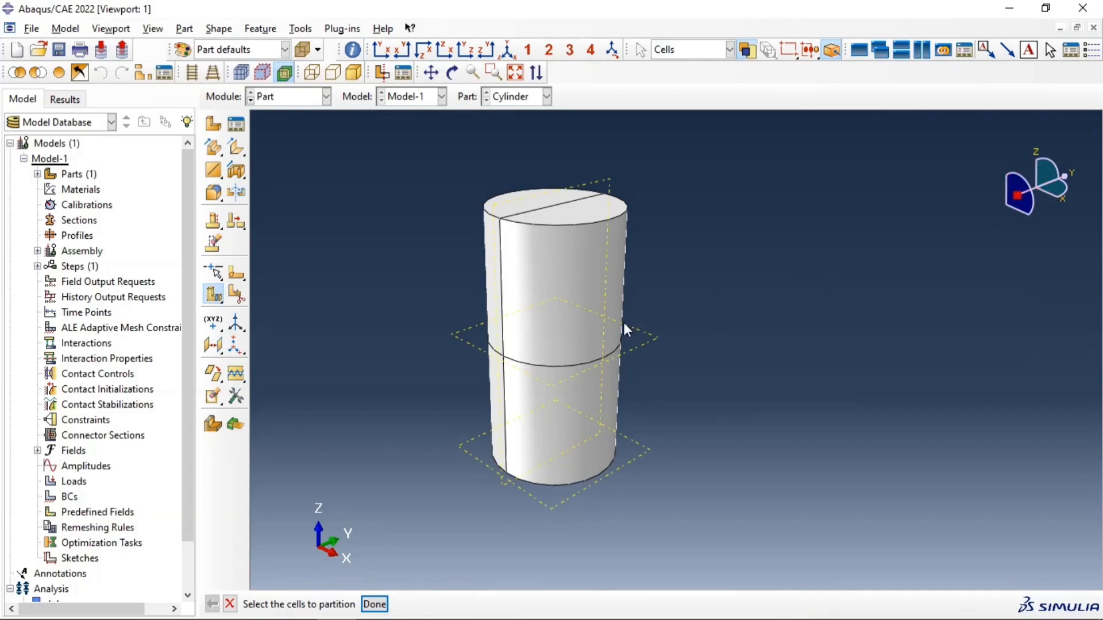
# Step: Create a datum plane on the XZ principal plane with an offset of 0.0
pyautogui.click(218, 348)
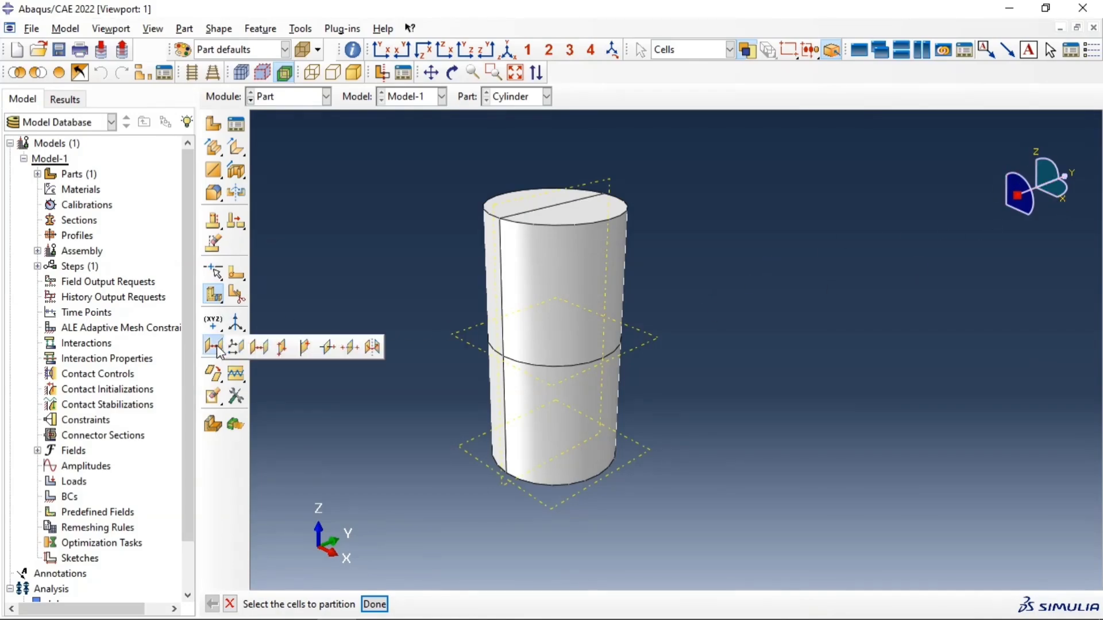
pyautogui.click(235, 347)
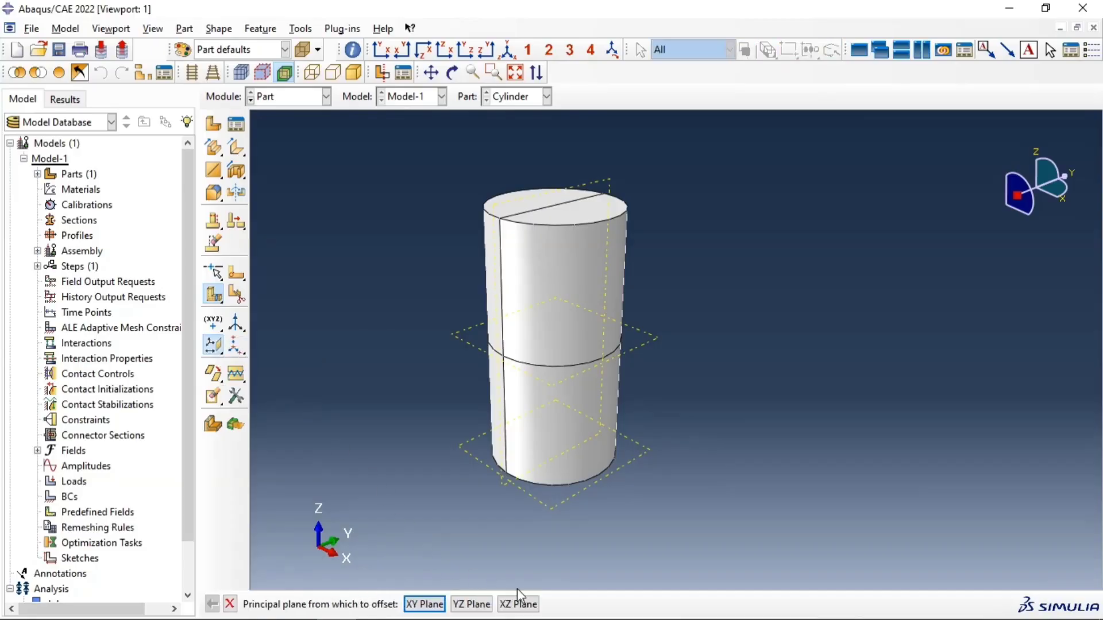
pyautogui.click(518, 603)
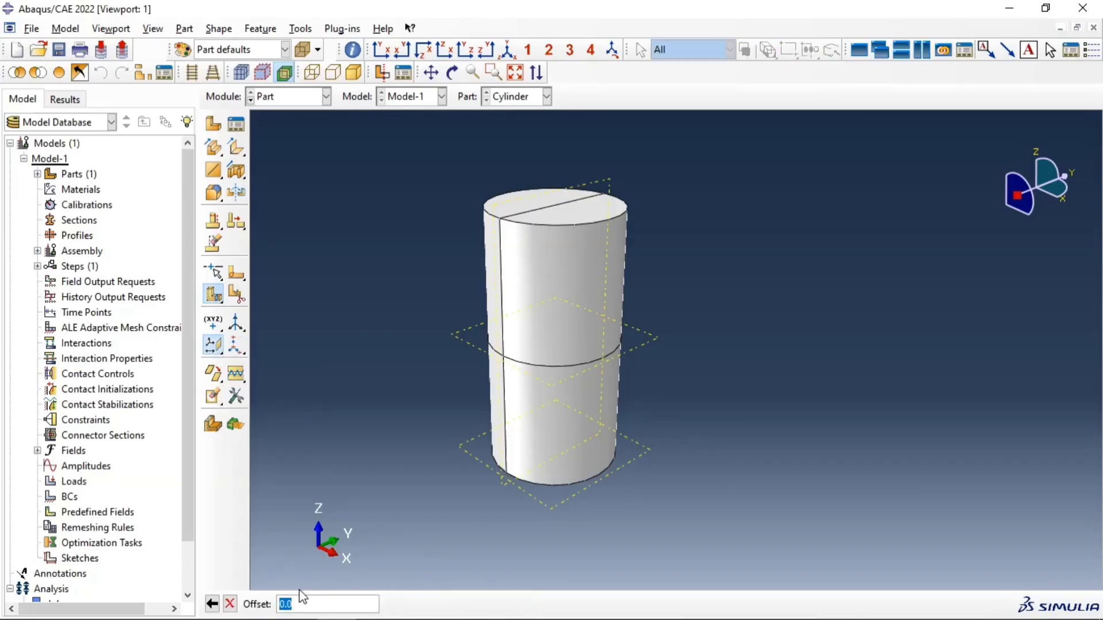
pyautogui.press('Return')
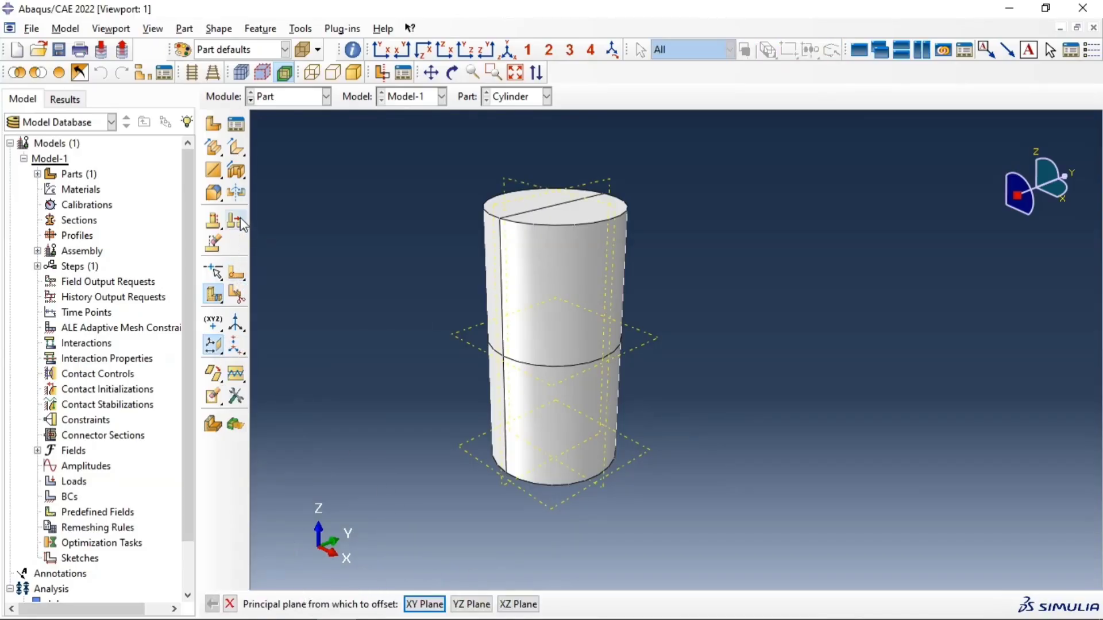
pyautogui.click(242, 272)
pyautogui.moveTo(373, 167); pyautogui.dragTo(725, 461)
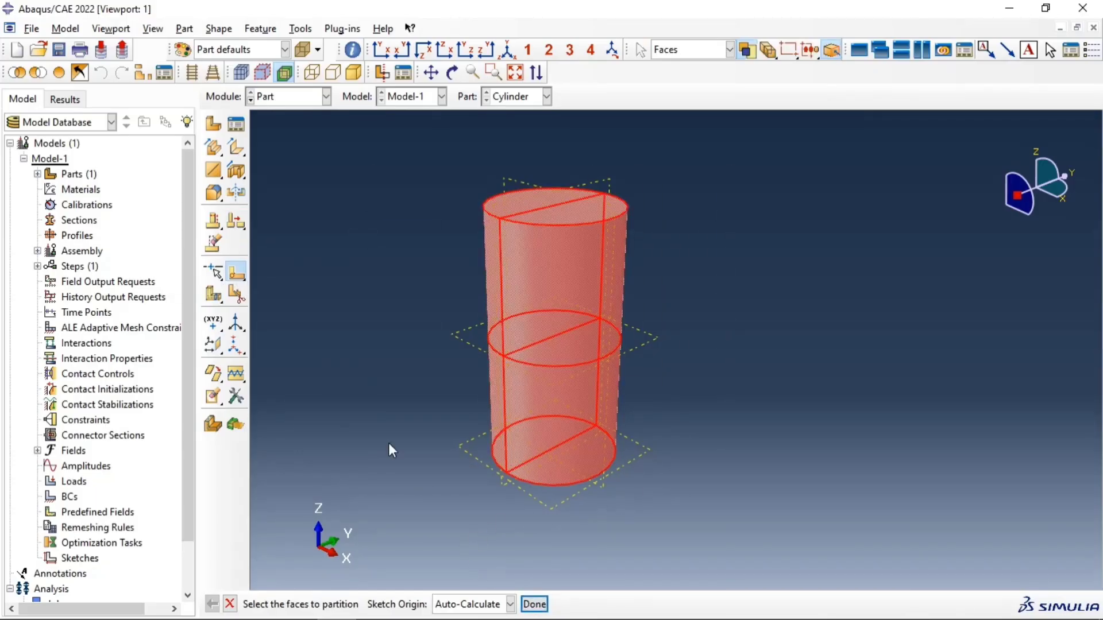
pyautogui.click(242, 278)
# Step: Partition all the cylinder's cells lengthwise using the vertical XZ datum plane, and close the partition settings
pyautogui.click(242, 291)
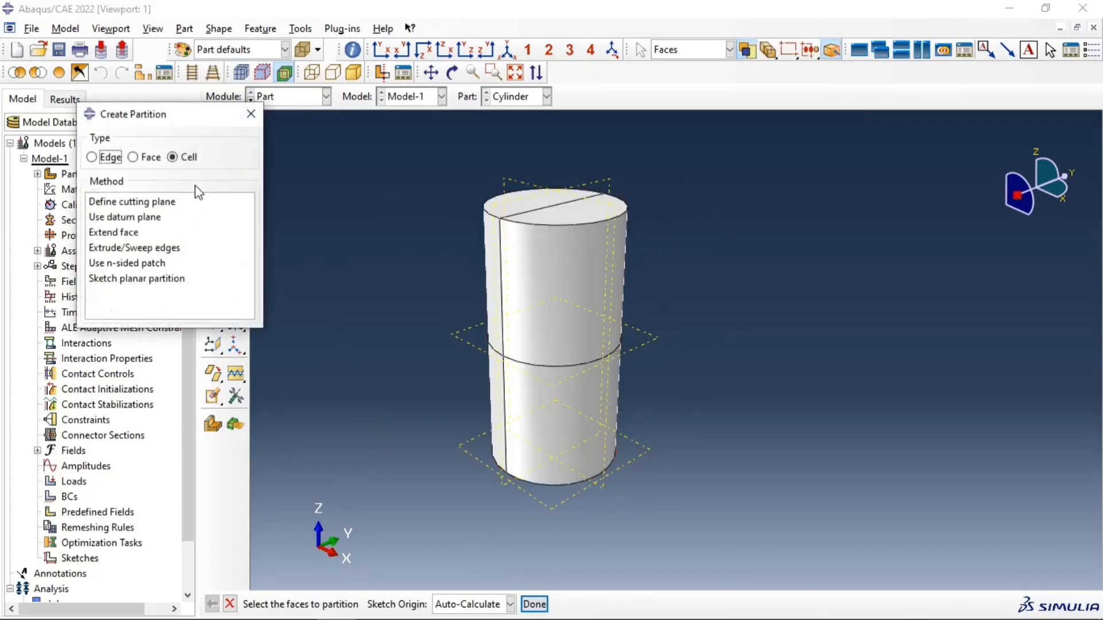
pyautogui.click(150, 217)
pyautogui.moveTo(673, 398); pyautogui.dragTo(782, 536)
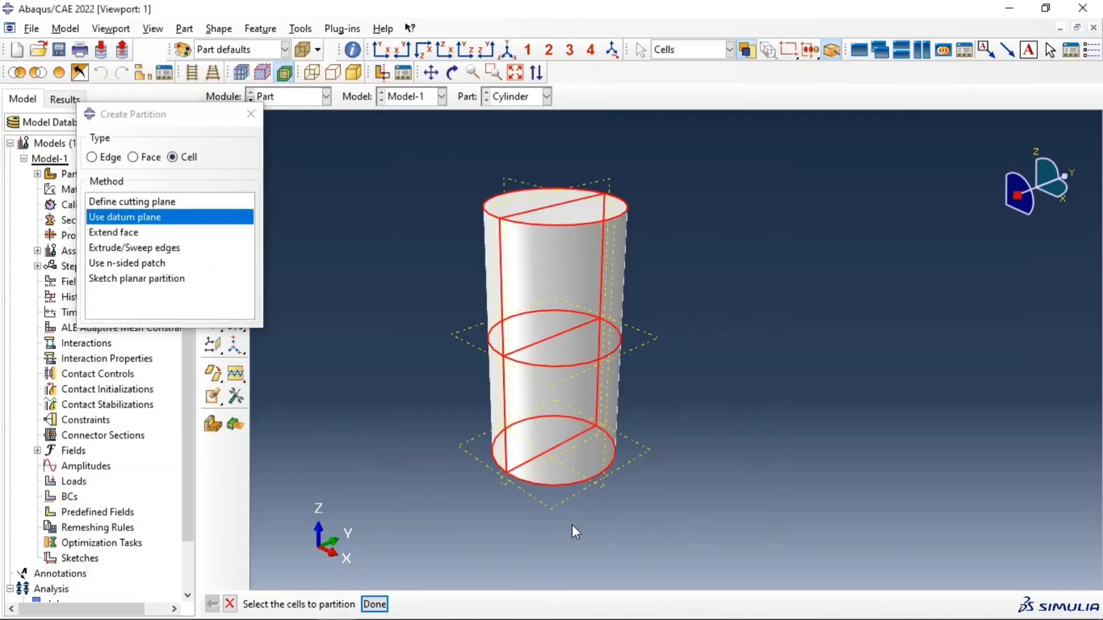
pyautogui.click(374, 605)
pyautogui.click(513, 184)
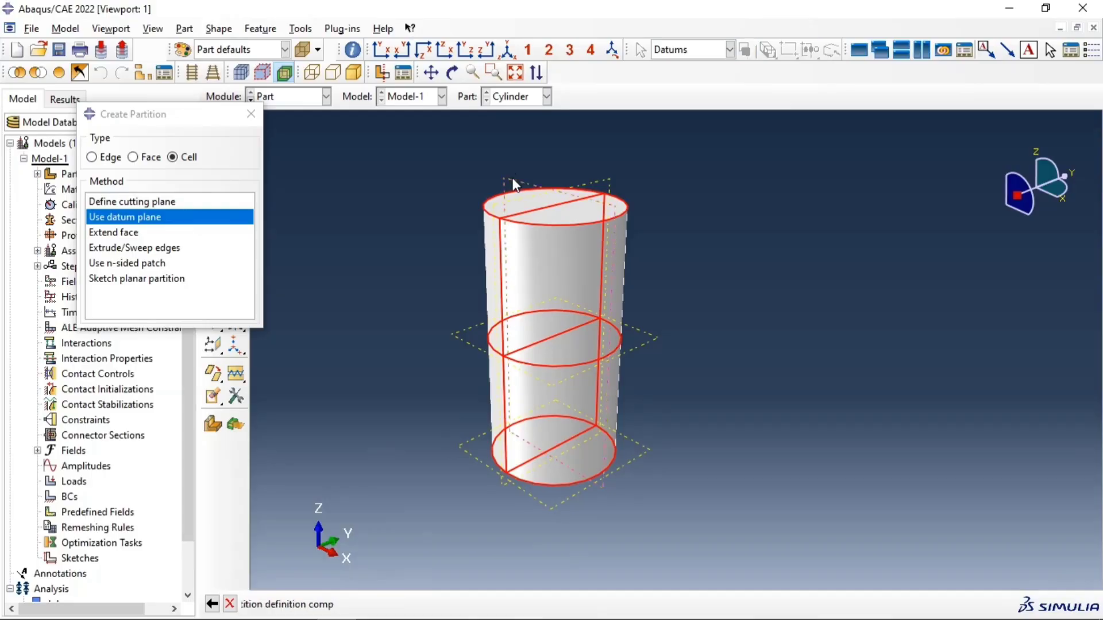
pyautogui.click(406, 605)
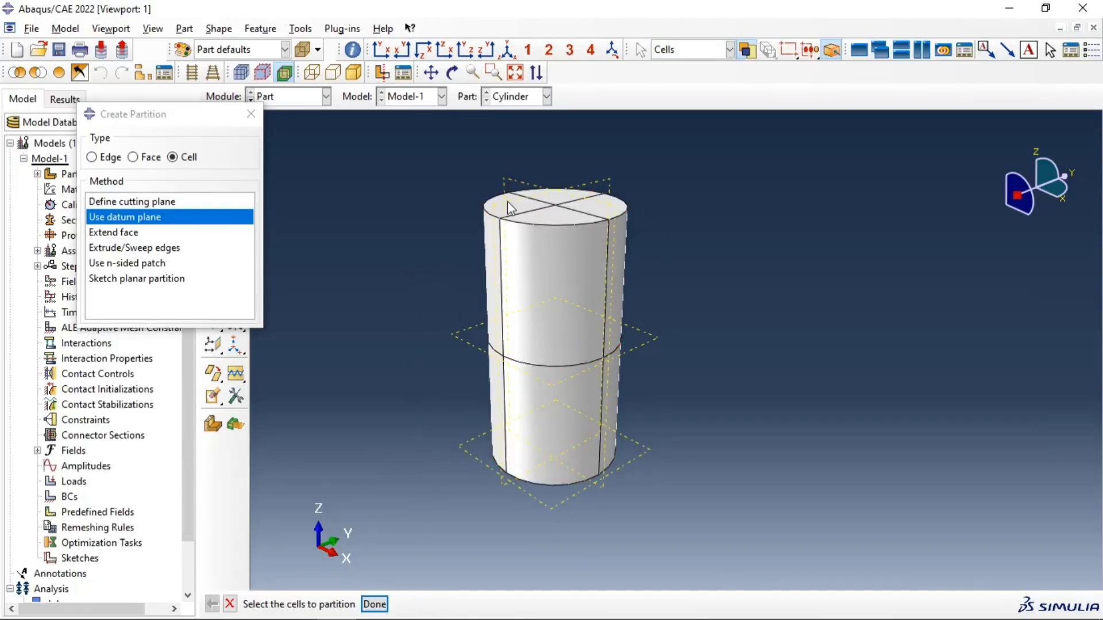
pyautogui.scroll(2, 658, 320)
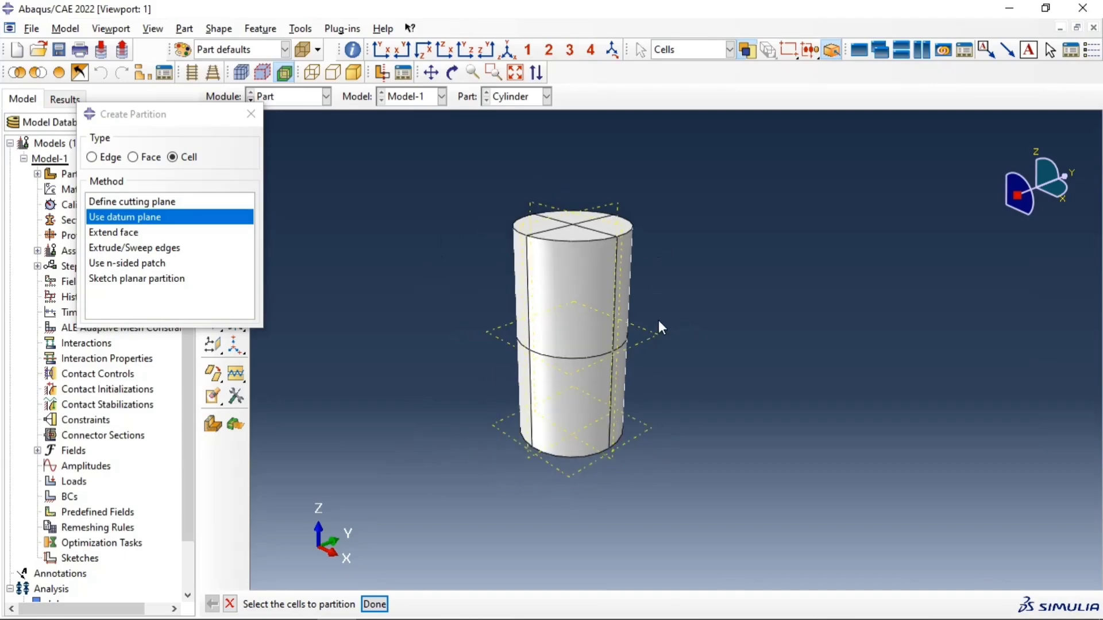
pyautogui.scroll(-1, 498, 236)
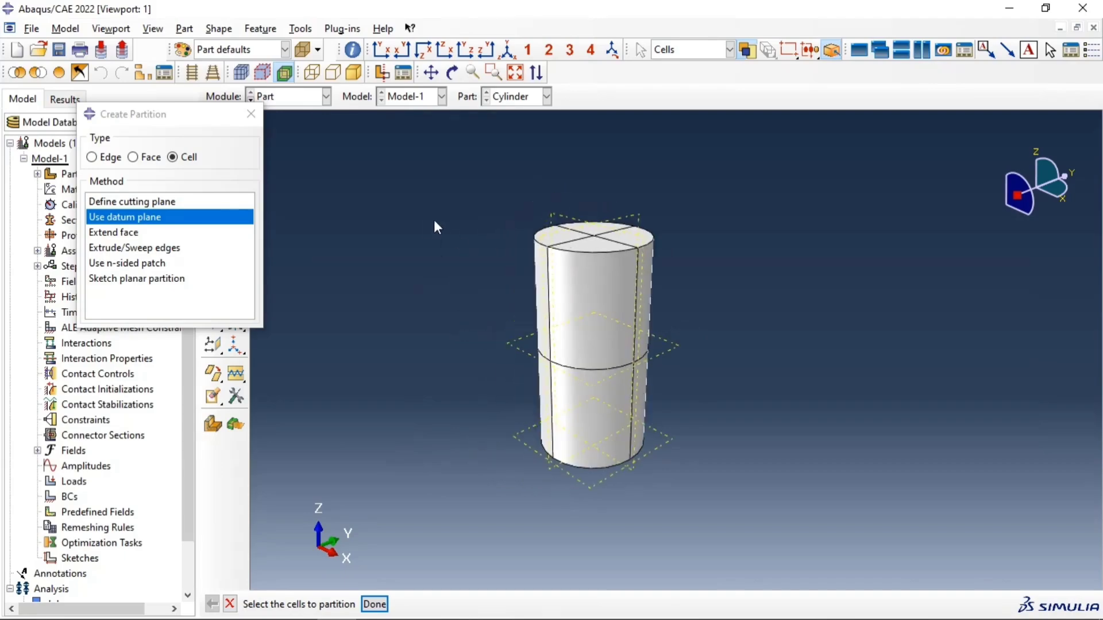
pyautogui.click(248, 109)
# Step: Switch to the Property module and add the Concrete material from the Concret2.lib material library to the model
pyautogui.click(278, 103)
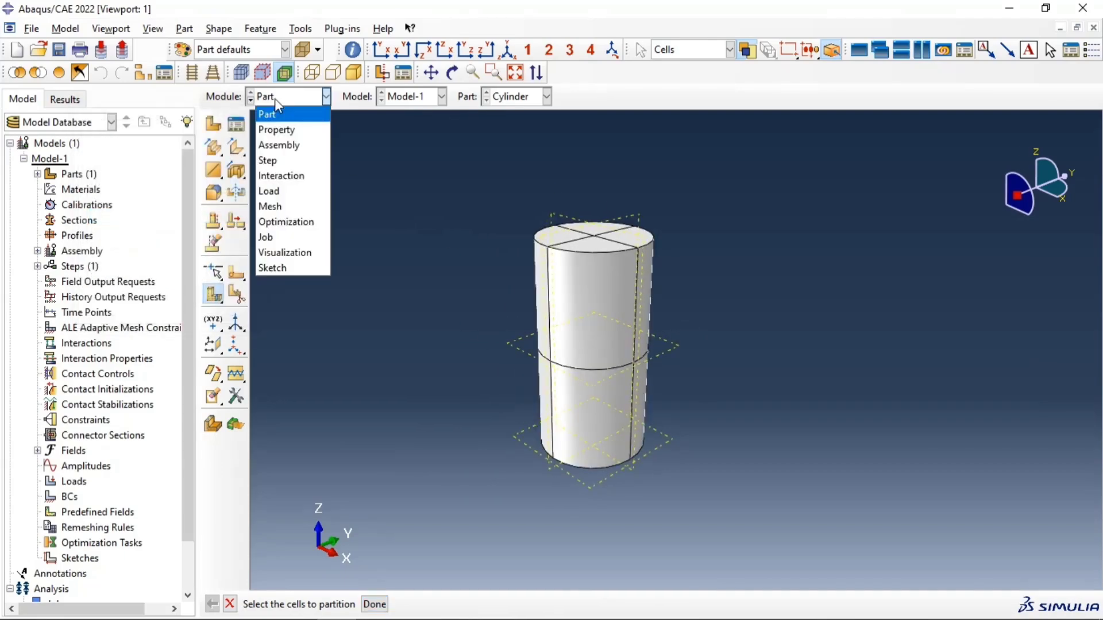
pyautogui.click(287, 127)
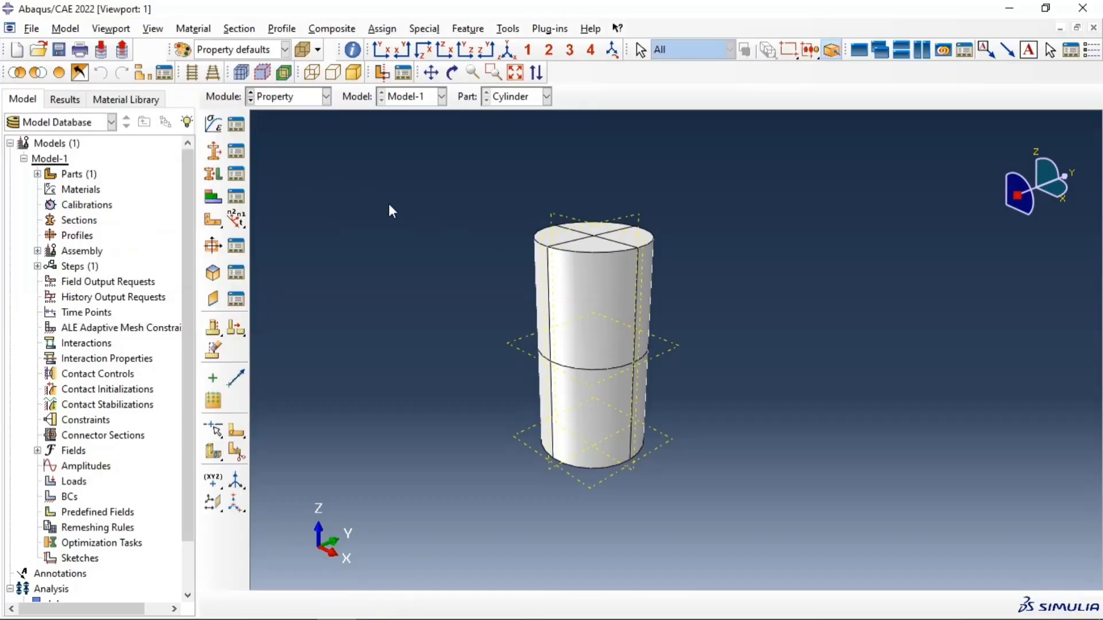
pyautogui.click(148, 101)
pyautogui.click(50, 208)
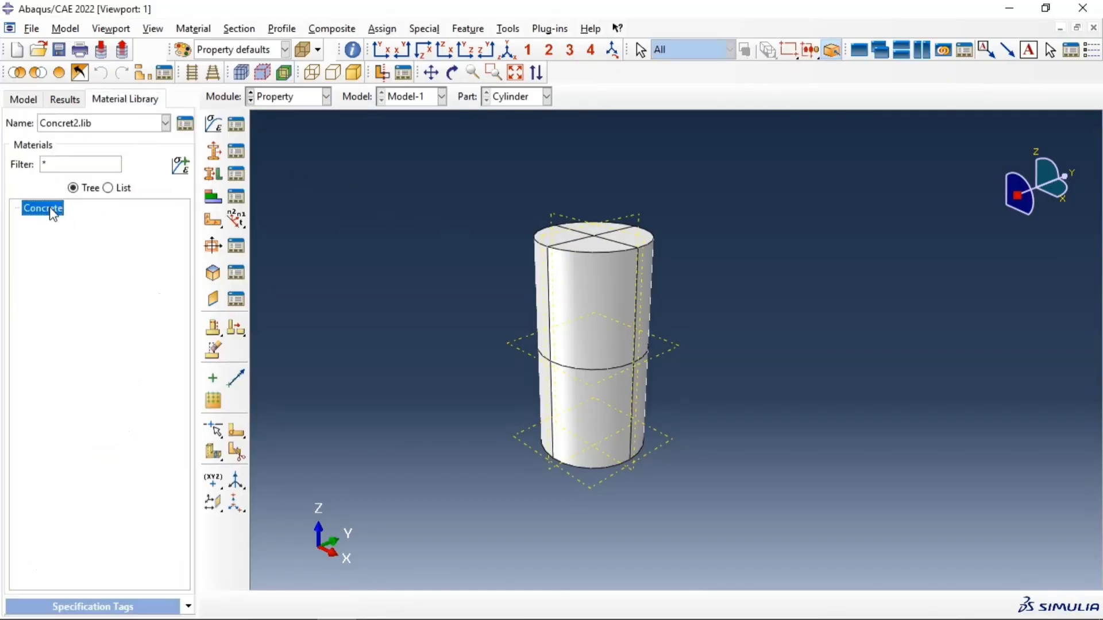
pyautogui.click(236, 124)
pyautogui.moveTo(215, 123); pyautogui.dragTo(322, 130)
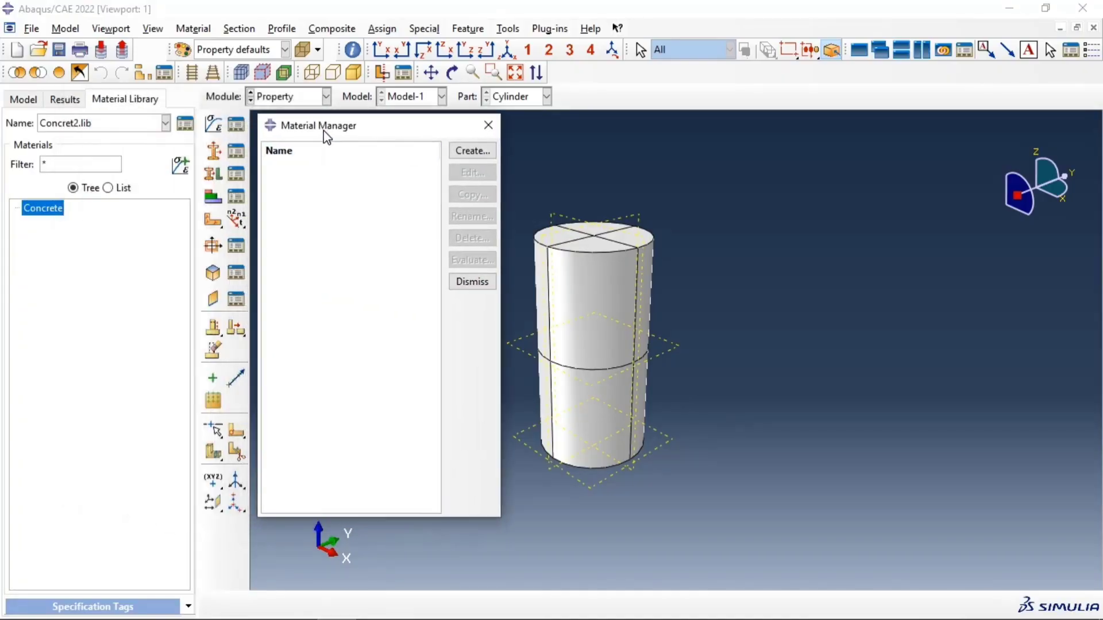
pyautogui.doubleClick(49, 213)
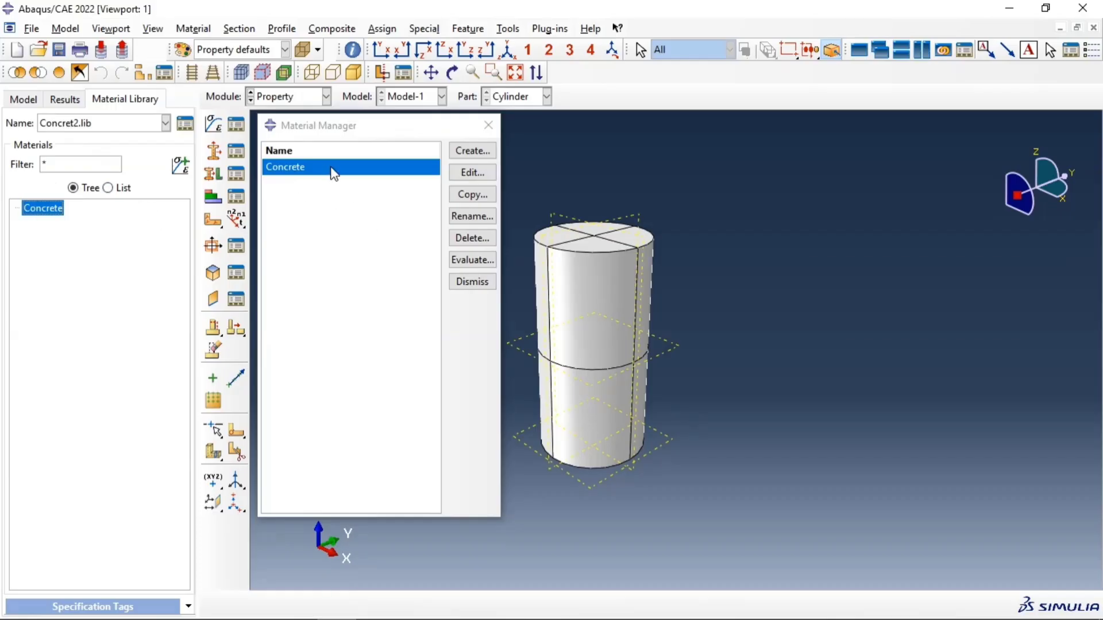
pyautogui.moveTo(371, 136); pyautogui.dragTo(198, 127)
pyautogui.moveTo(219, 146); pyautogui.dragTo(221, 148)
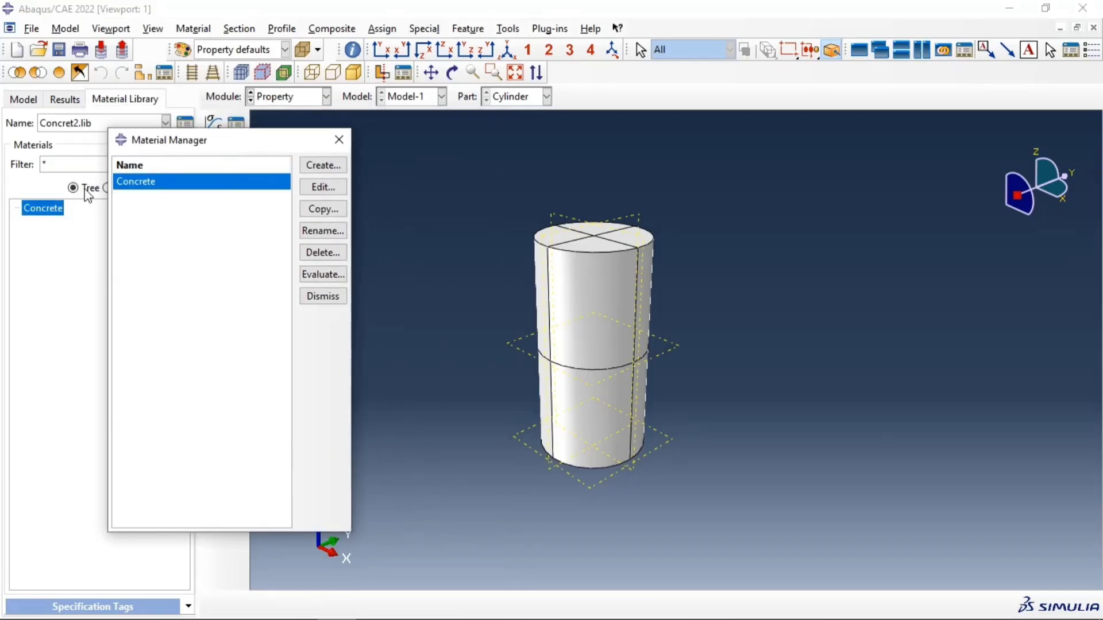
pyautogui.click(22, 99)
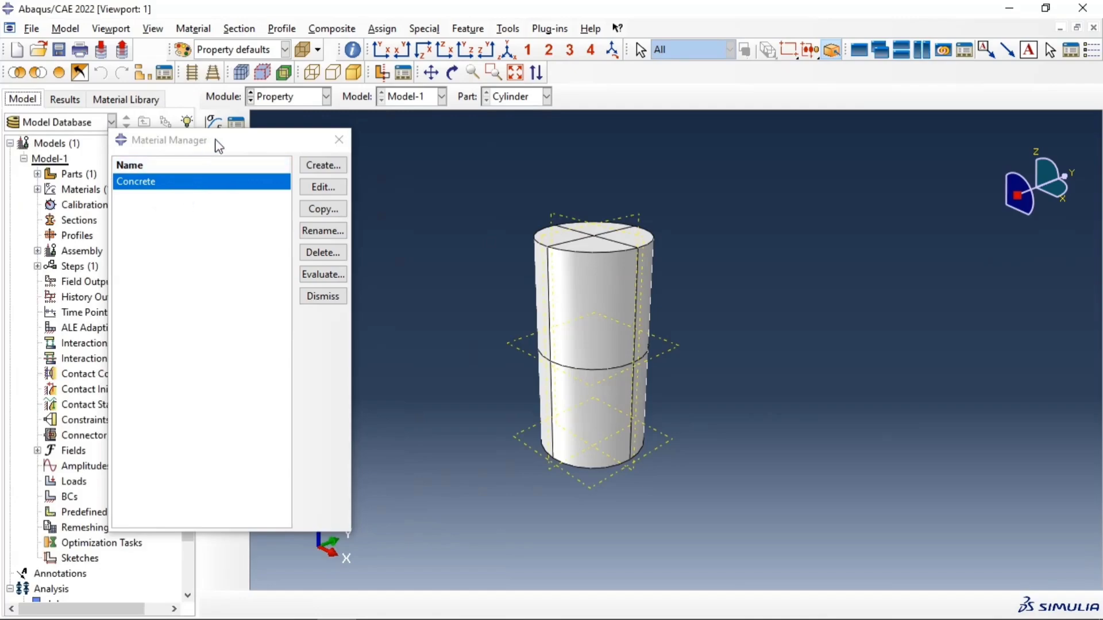
# Step: Open the Concrete material for editing and review its density, elastic and Concrete Damaged Plasticity parameters
pyautogui.click(322, 185)
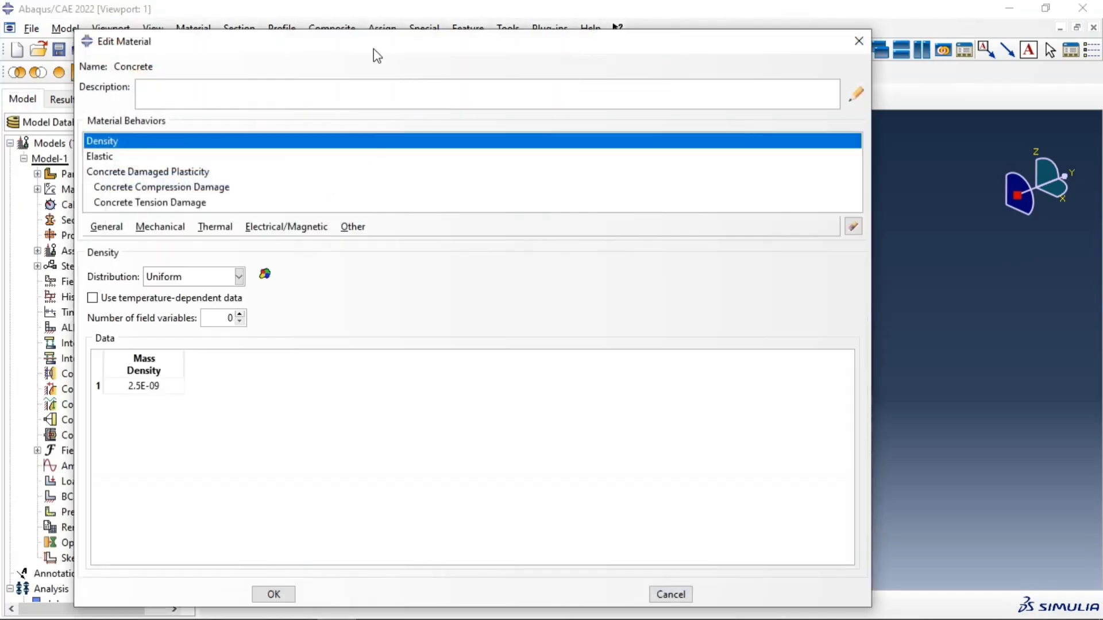
pyautogui.moveTo(374, 49); pyautogui.dragTo(370, 26)
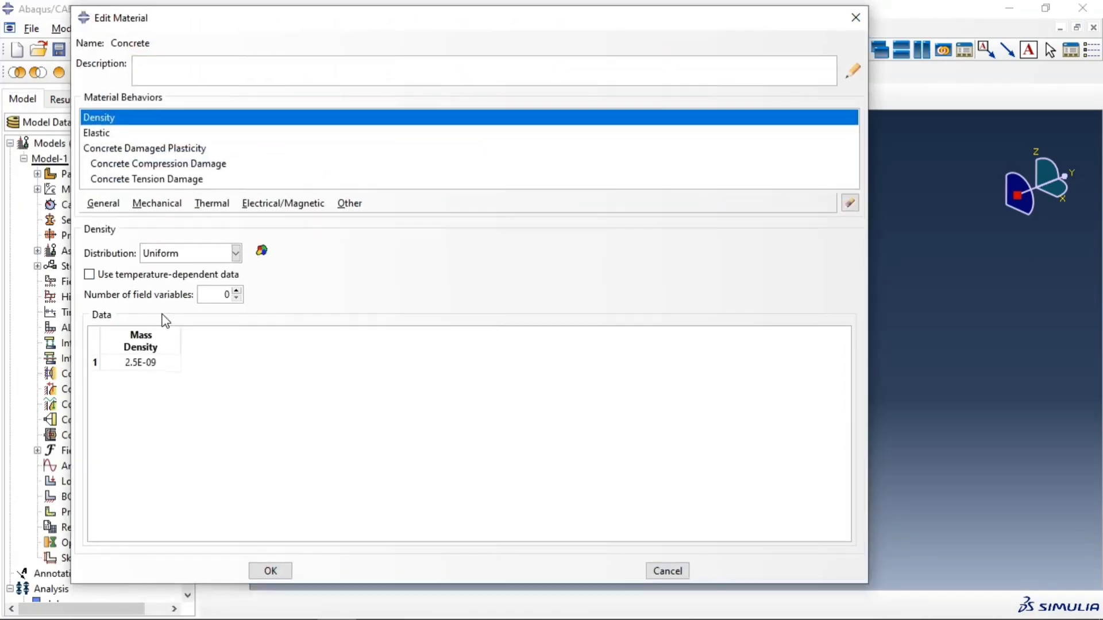
pyautogui.doubleClick(163, 363)
pyautogui.hotkey('shift', 'Left')
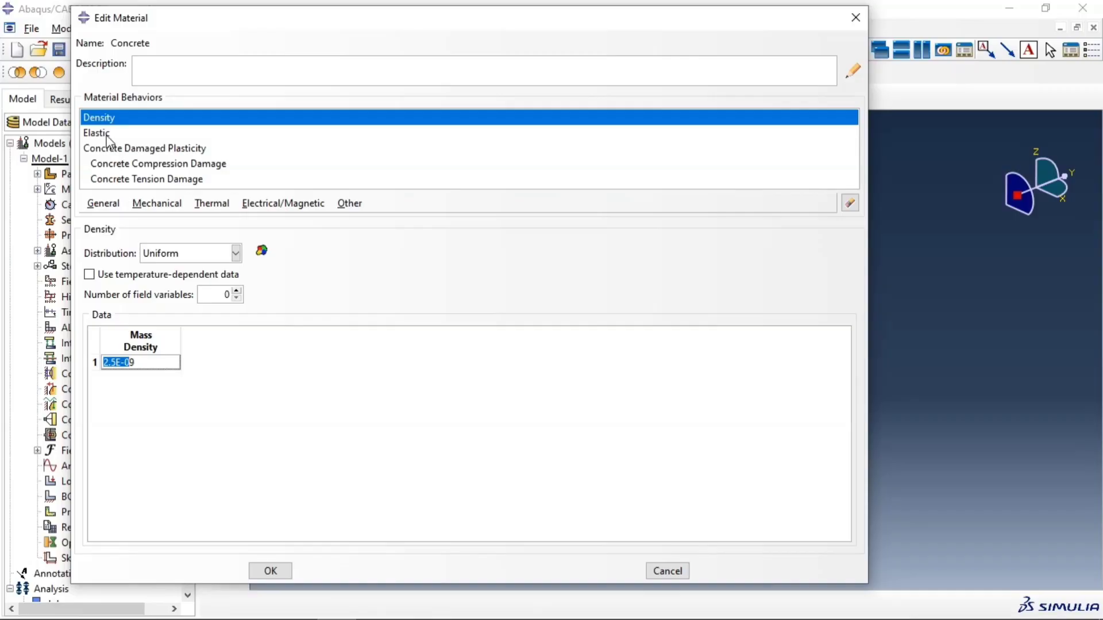
pyautogui.click(107, 135)
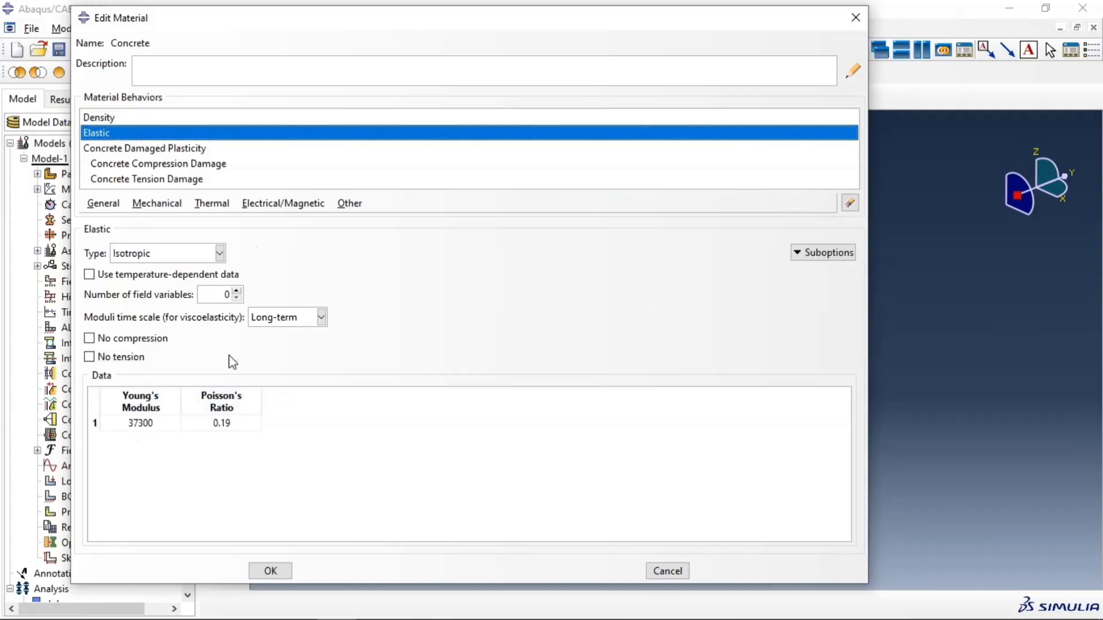
pyautogui.click(152, 149)
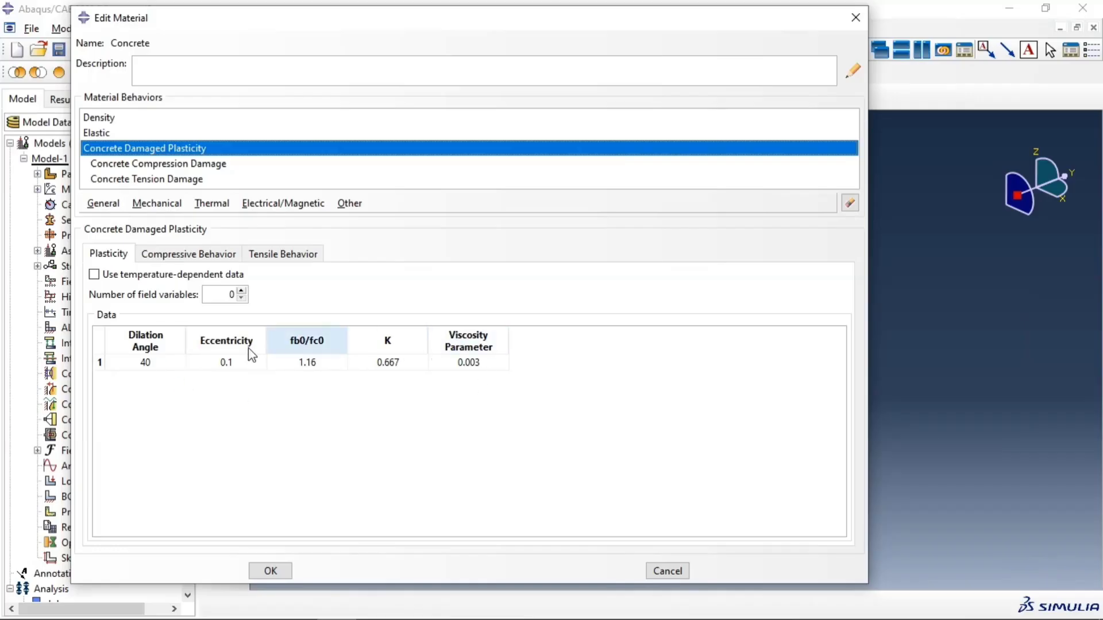
pyautogui.click(198, 165)
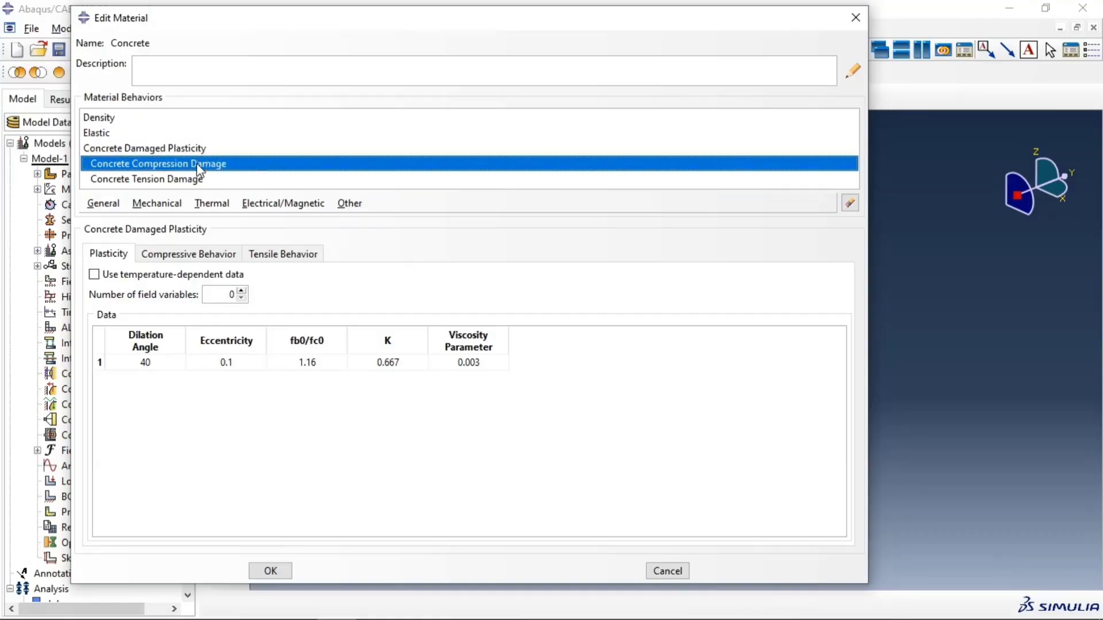
pyautogui.click(161, 182)
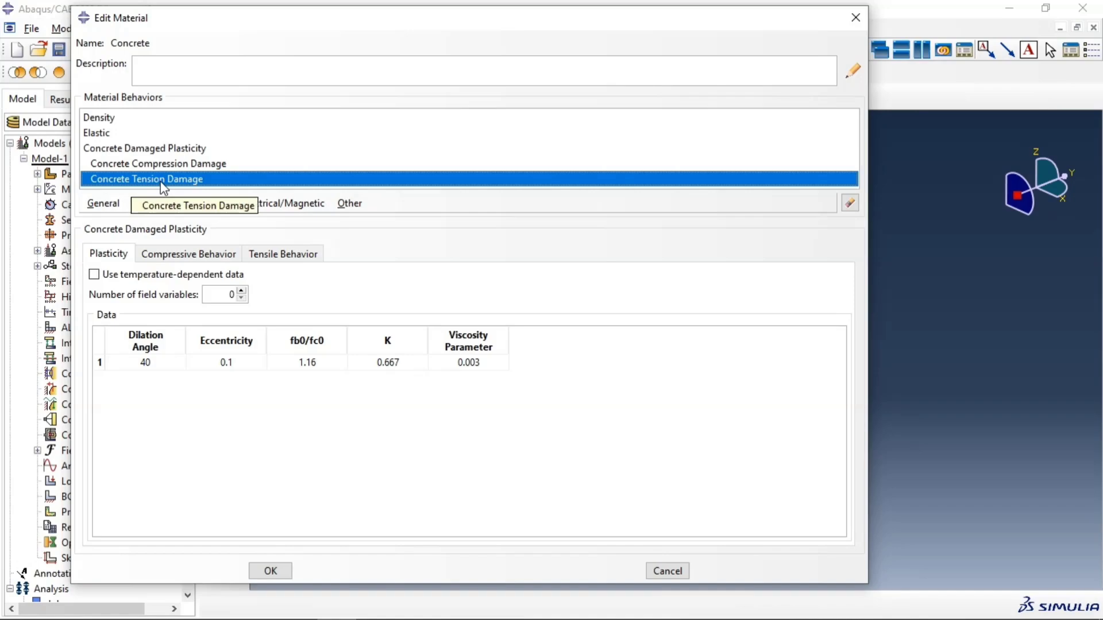
# Step: Review the yield stress and strain tables for the concrete's compressive and tensile behavior
pyautogui.click(194, 256)
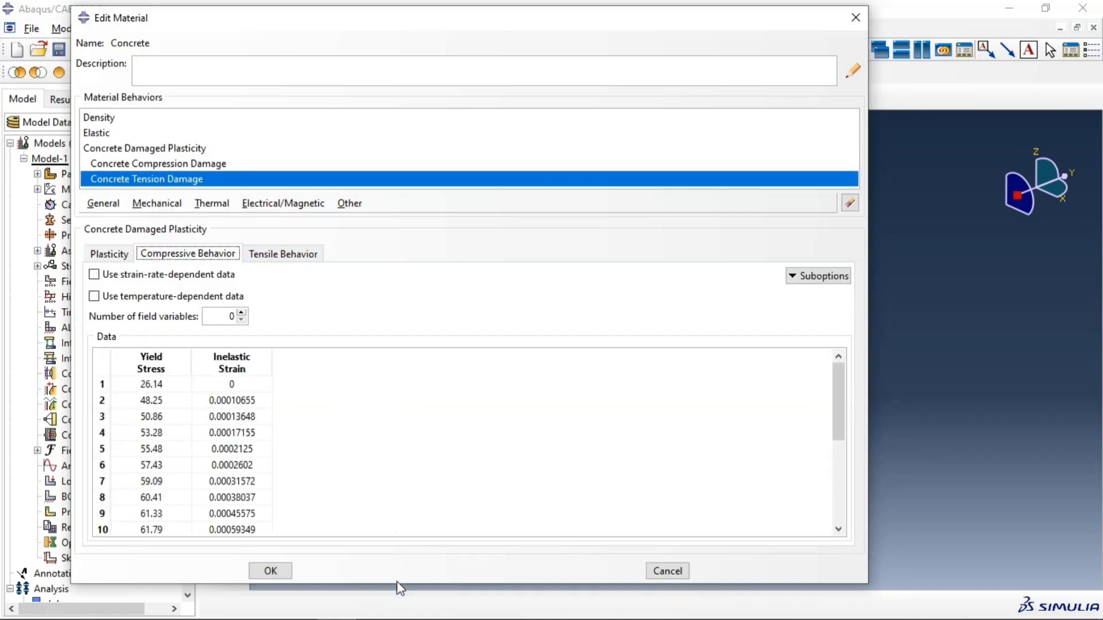
pyautogui.moveTo(397, 584); pyautogui.dragTo(396, 598)
pyautogui.scroll(-4, 242, 436)
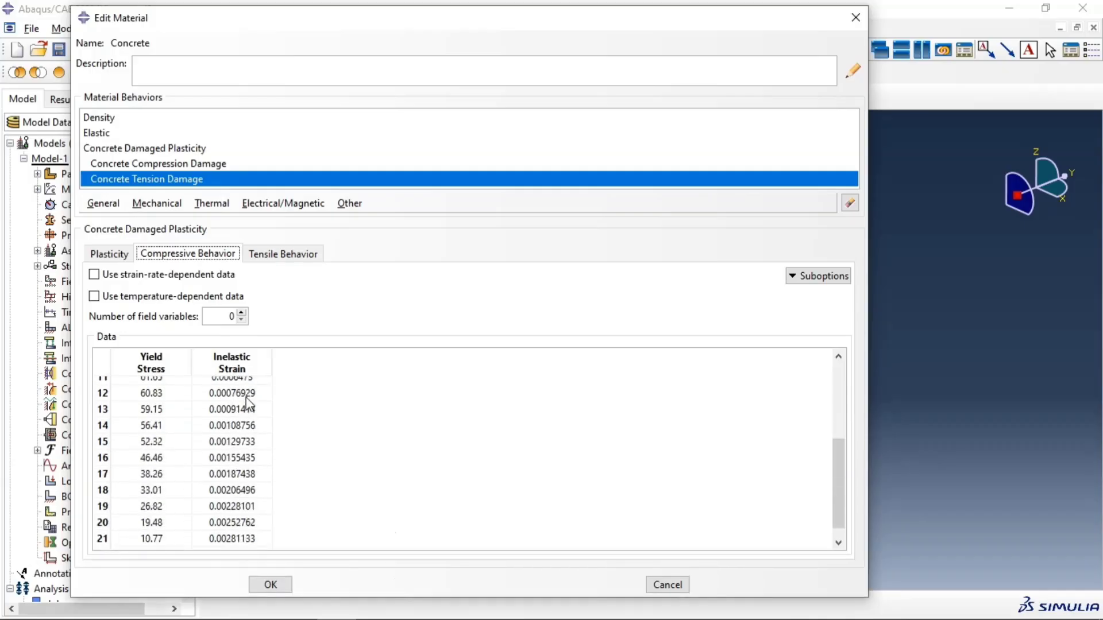
pyautogui.click(283, 257)
pyautogui.scroll(-3, 172, 418)
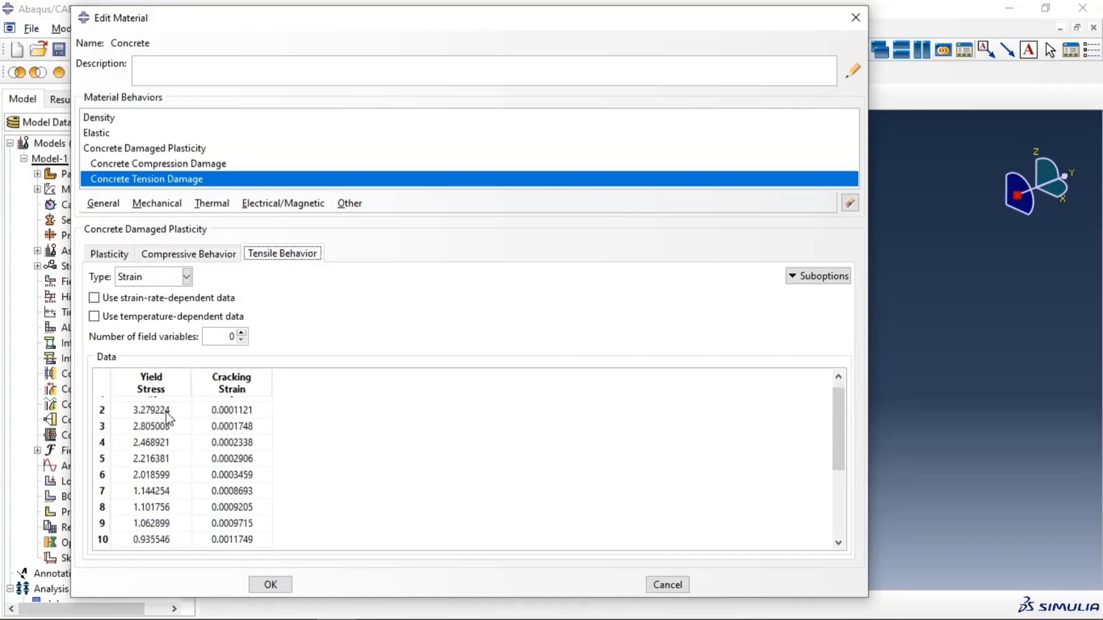
pyautogui.scroll(3, 172, 418)
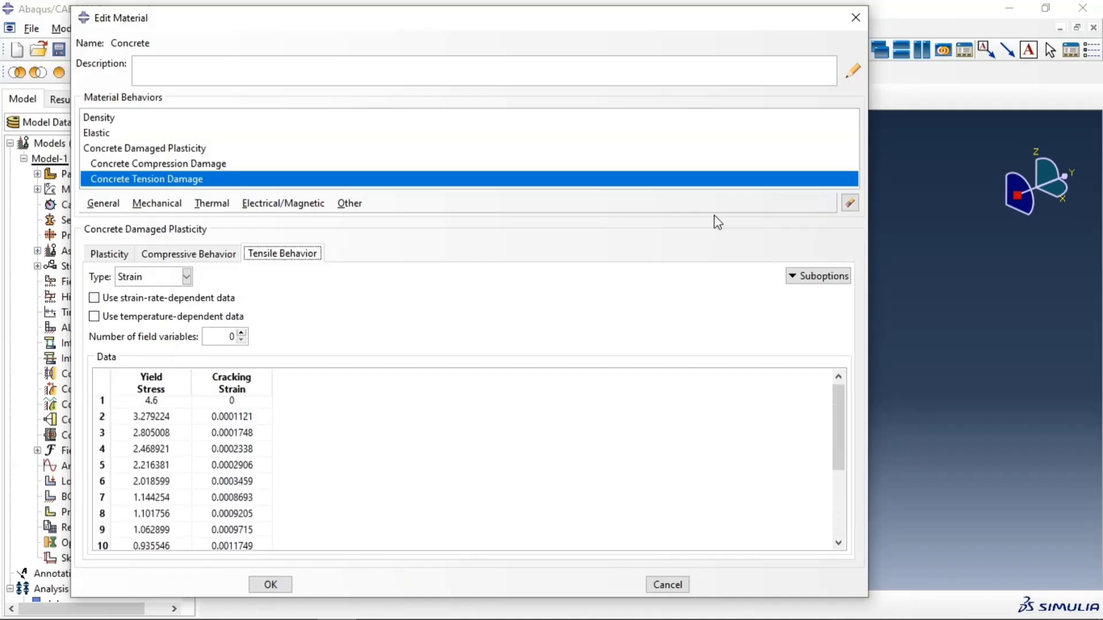
# Step: Open the tension damage suboption of the tensile behavior and examine the full damage parameter and cracking strain table
pyautogui.click(831, 277)
pyautogui.click(822, 295)
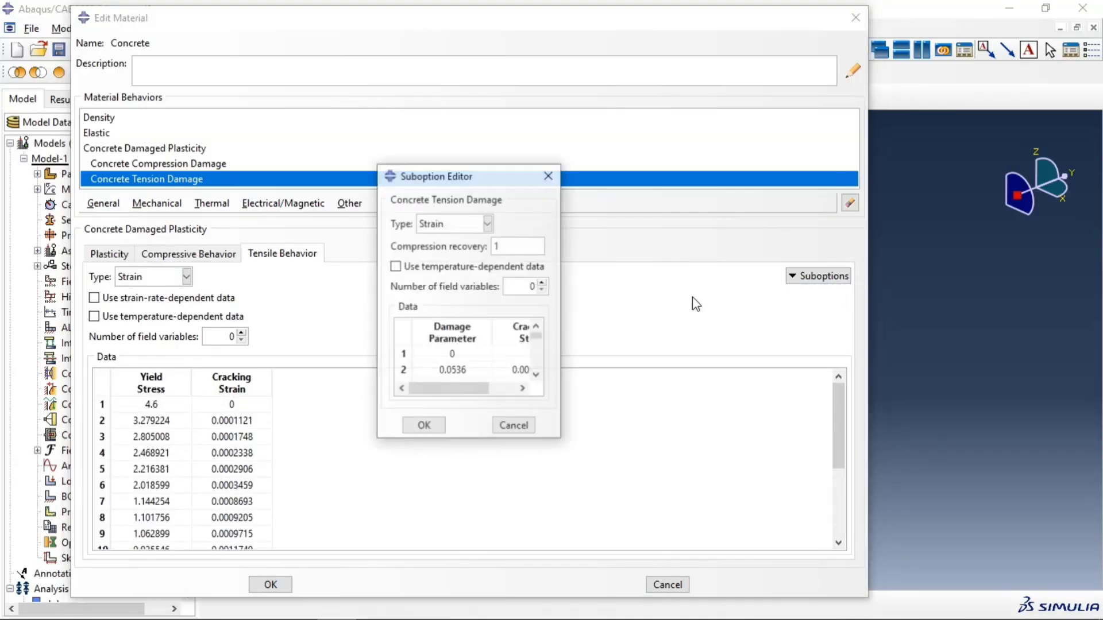
pyautogui.moveTo(479, 164); pyautogui.dragTo(477, 94)
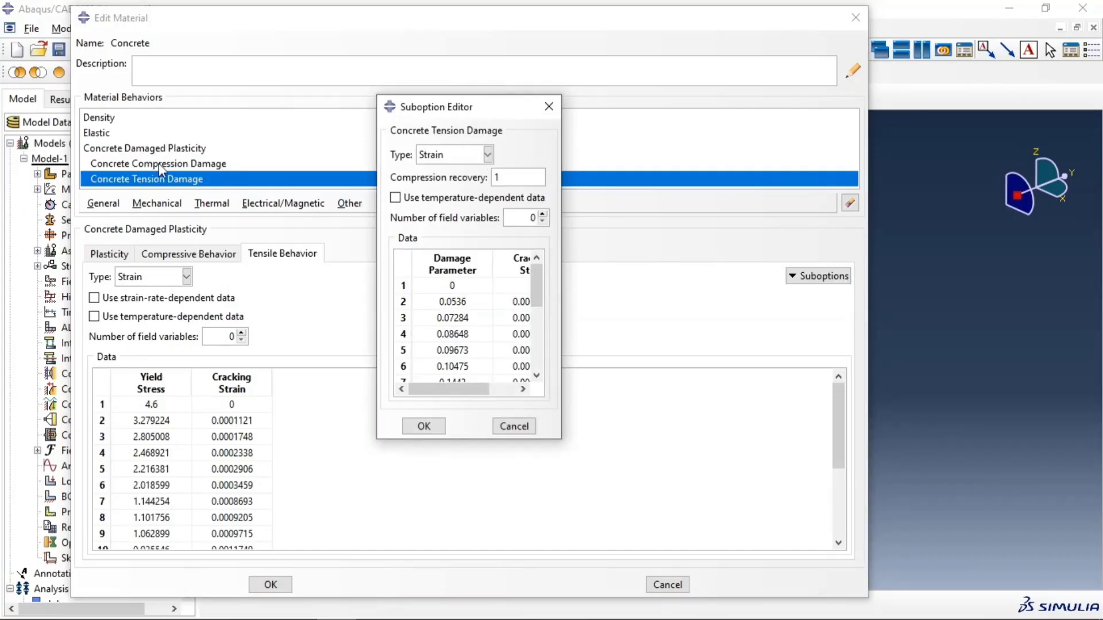
pyautogui.scroll(-4, 445, 337)
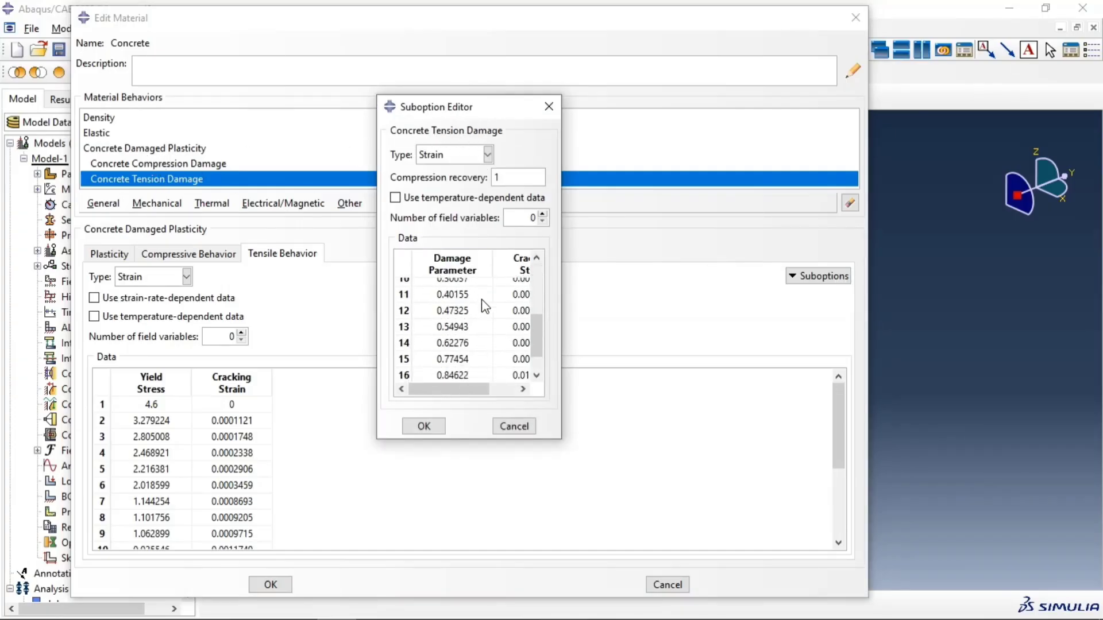
pyautogui.moveTo(561, 315); pyautogui.dragTo(668, 316)
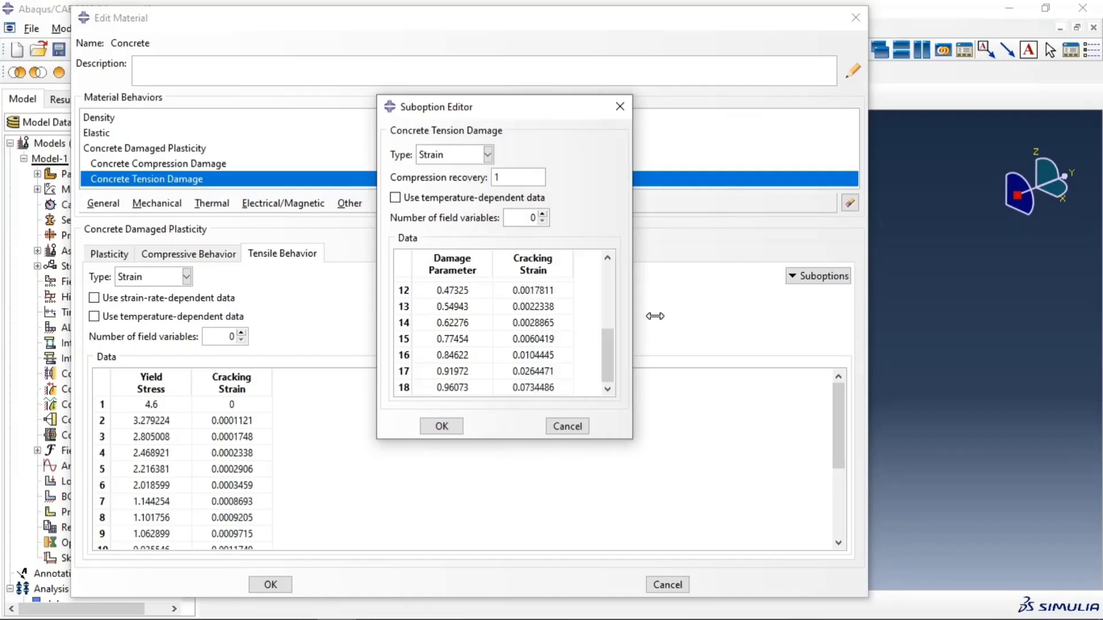
pyautogui.moveTo(526, 438); pyautogui.dragTo(525, 541)
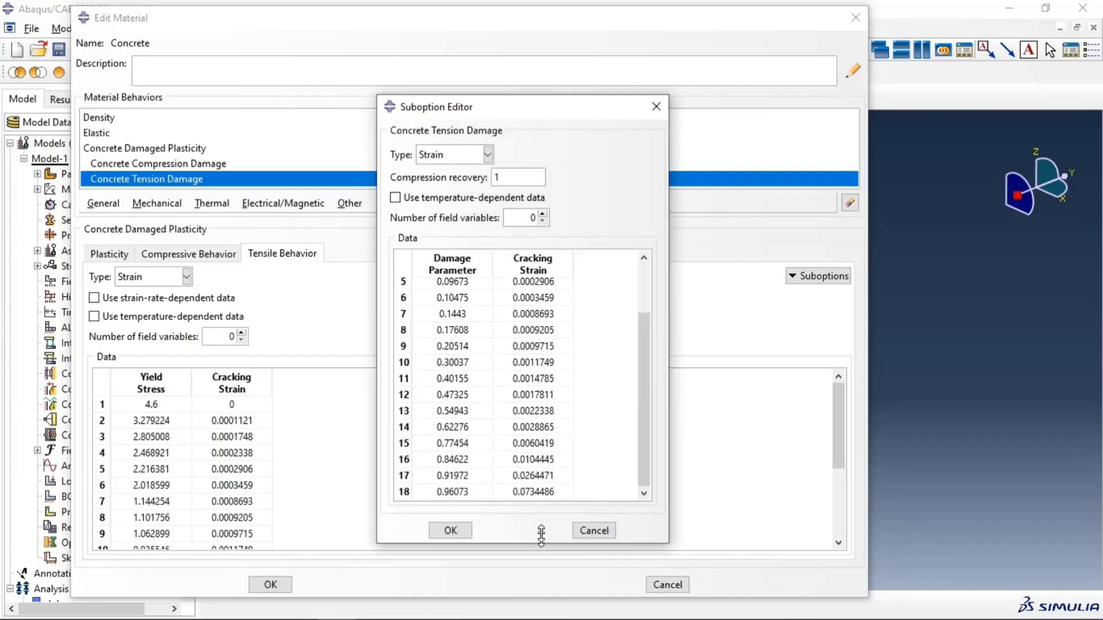
pyautogui.scroll(1, 551, 383)
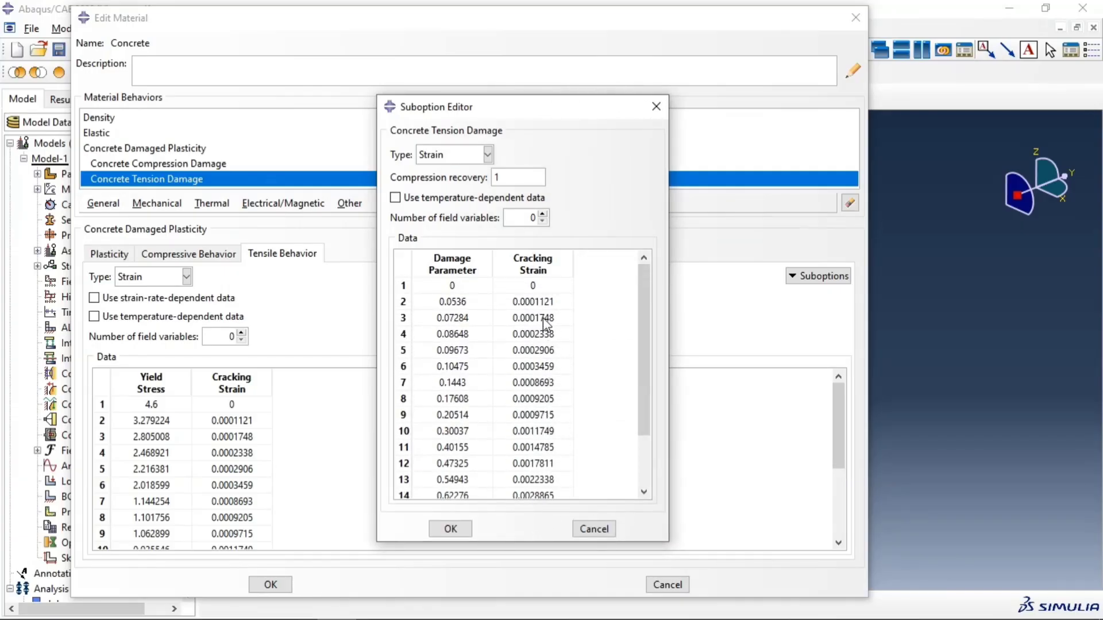
# Step: Examine the remaining rows of the tension damage table and close the concrete material's editors and the Material Manager
pyautogui.scroll(-1, 543, 320)
pyautogui.scroll(-2, 542, 323)
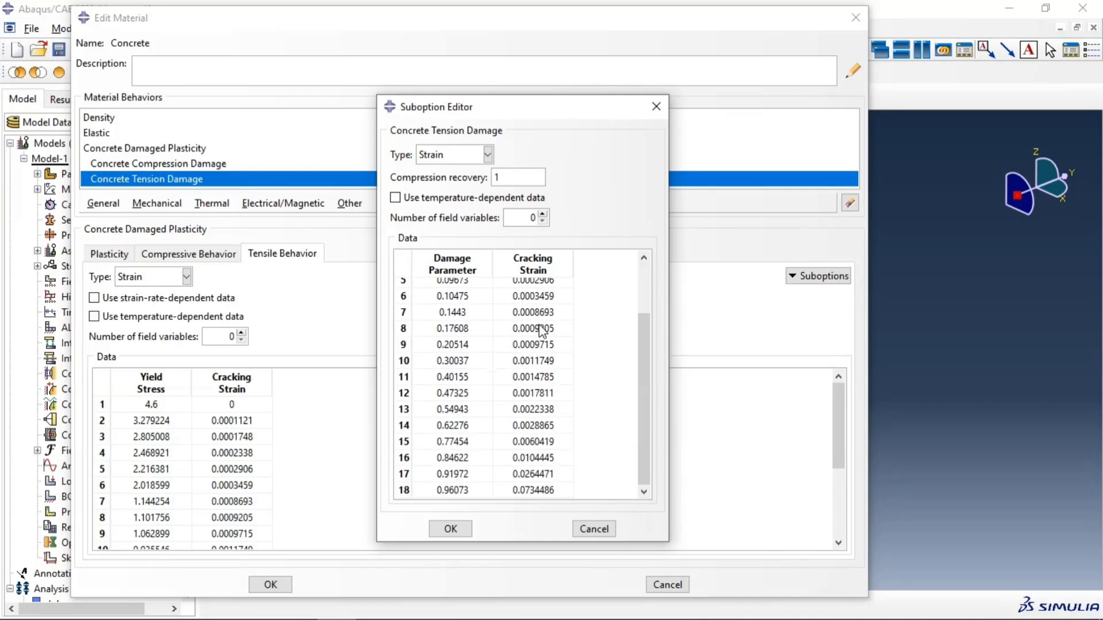
pyautogui.click(465, 530)
pyautogui.click(270, 584)
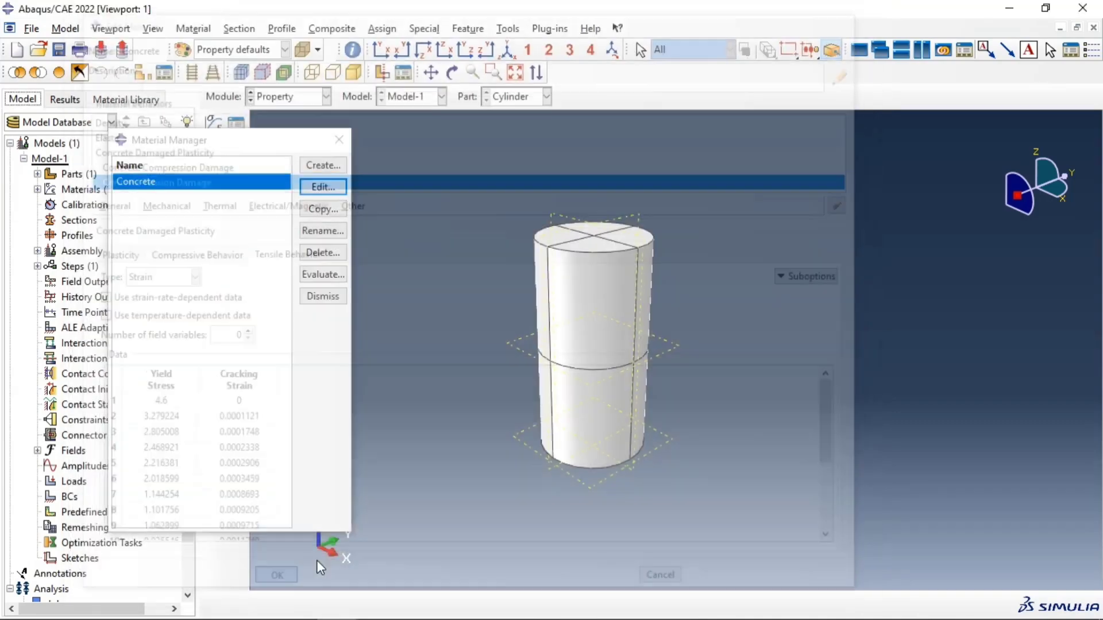
pyautogui.click(339, 140)
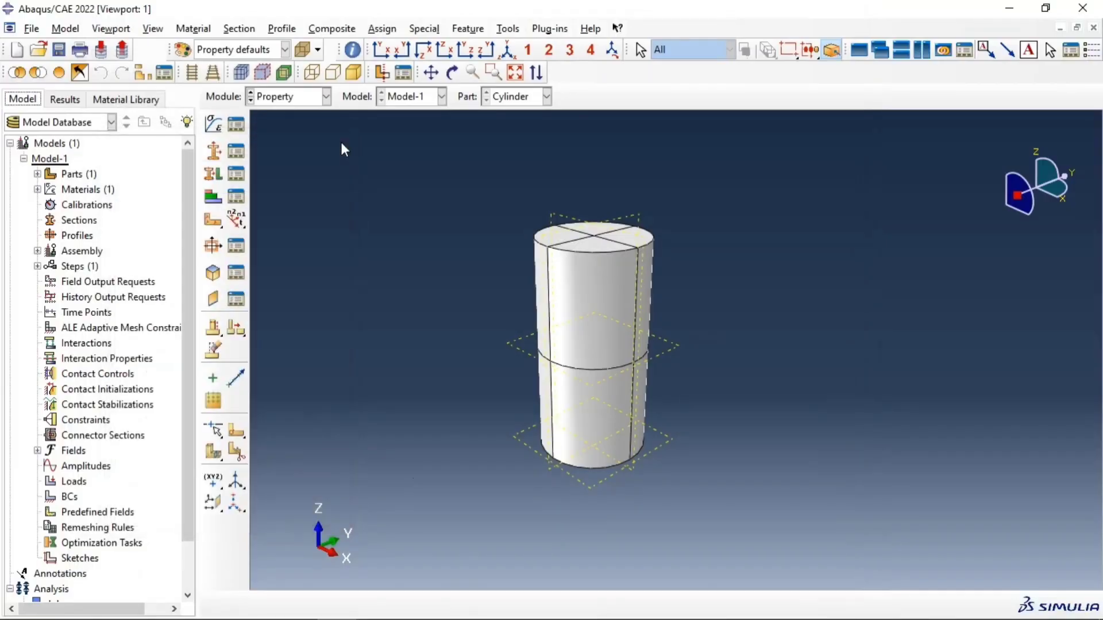
# Step: Create a solid homogeneous section named ConcreteSection that uses the Concrete material
pyautogui.click(284, 97)
pyautogui.click(362, 190)
pyautogui.click(215, 152)
pyautogui.write('C')
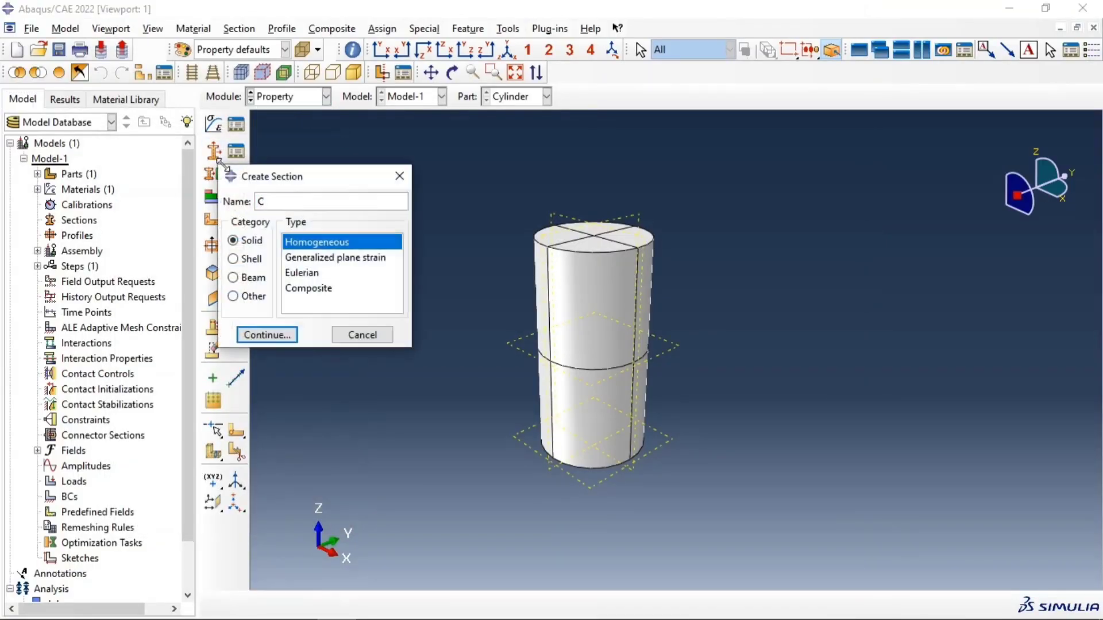
pyautogui.write('oncreteSection')
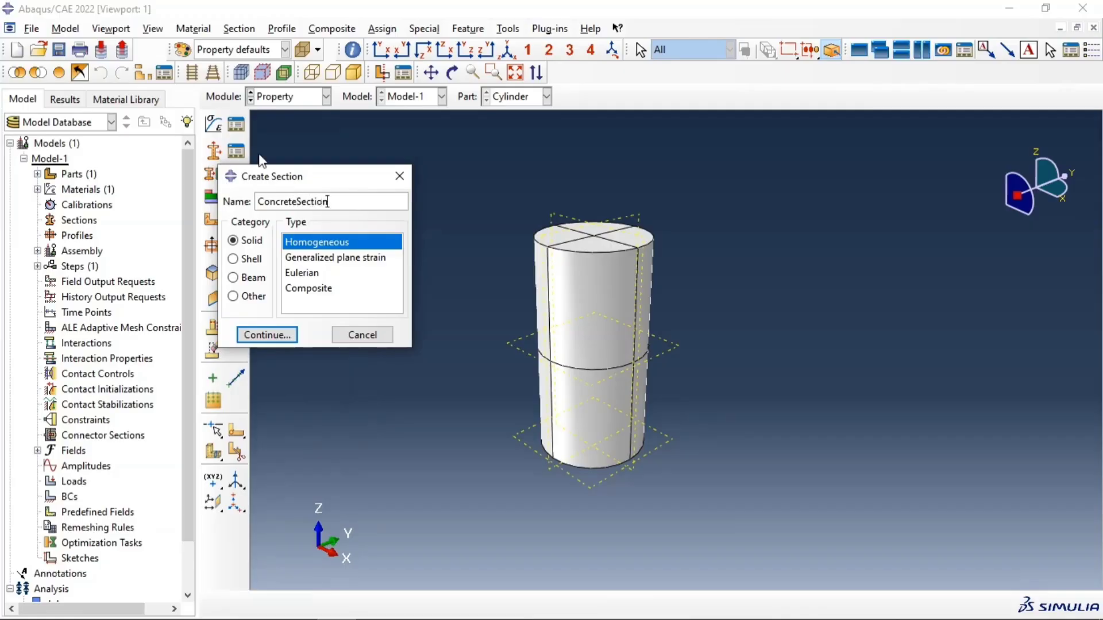
pyautogui.click(268, 335)
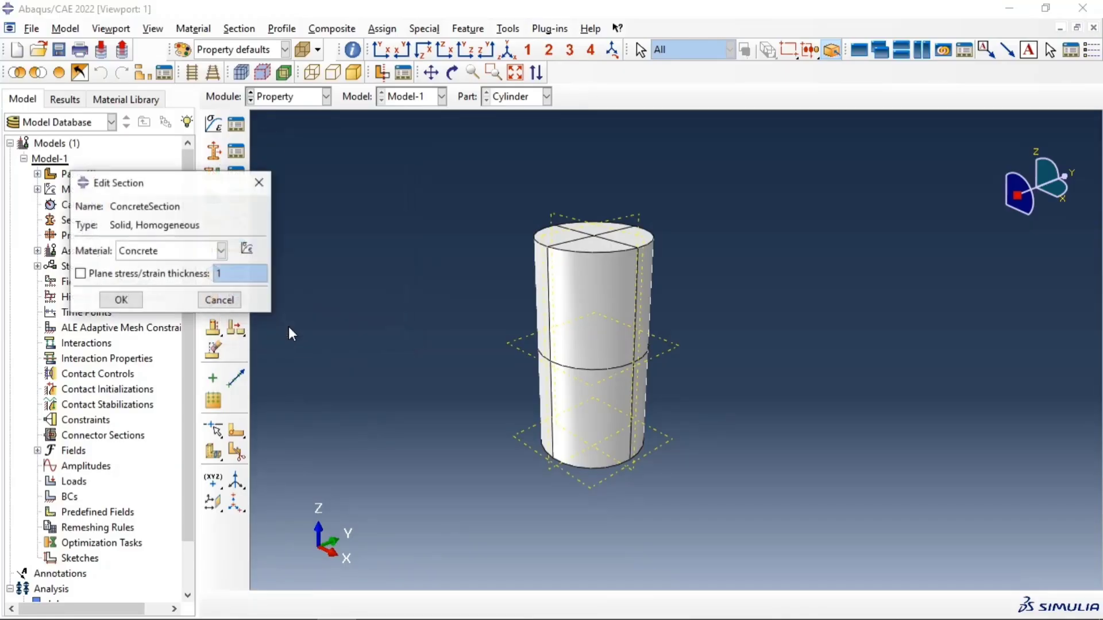
pyautogui.click(132, 301)
# Step: Assign ConcreteSection to all regions of the partitioned cylinder without creating a set
pyautogui.click(213, 173)
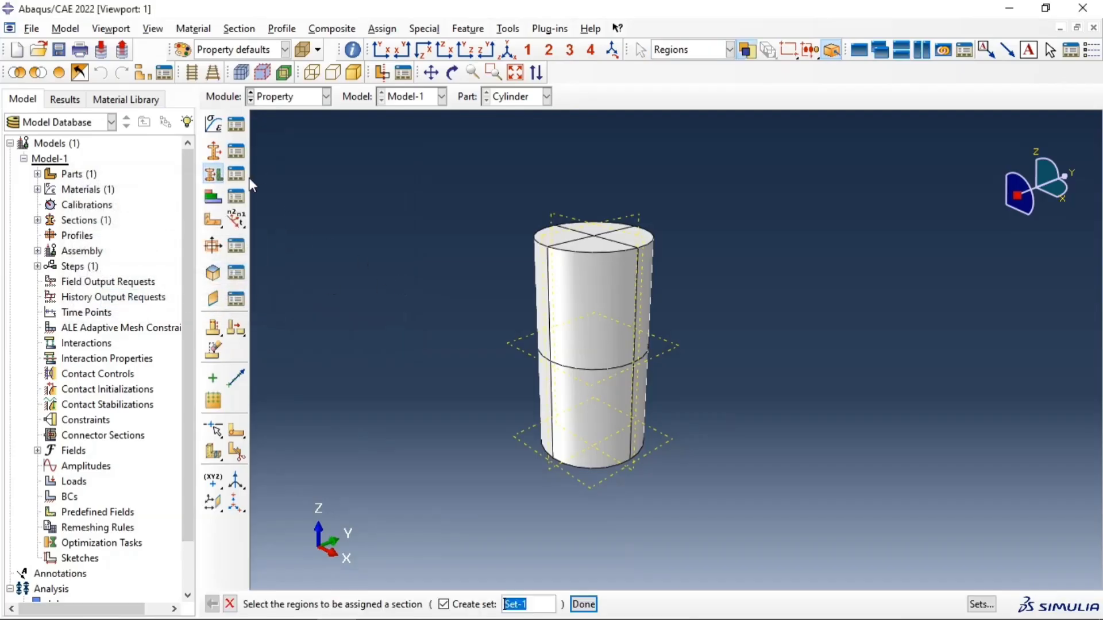
pyautogui.moveTo(412, 160); pyautogui.dragTo(793, 479)
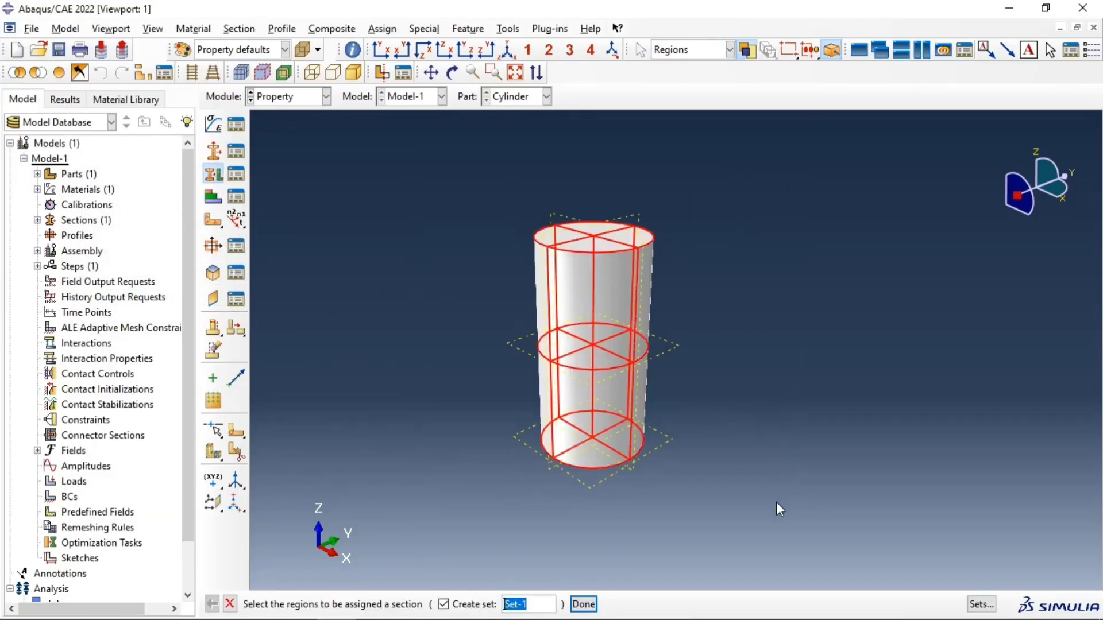
pyautogui.click(443, 604)
pyautogui.click(584, 604)
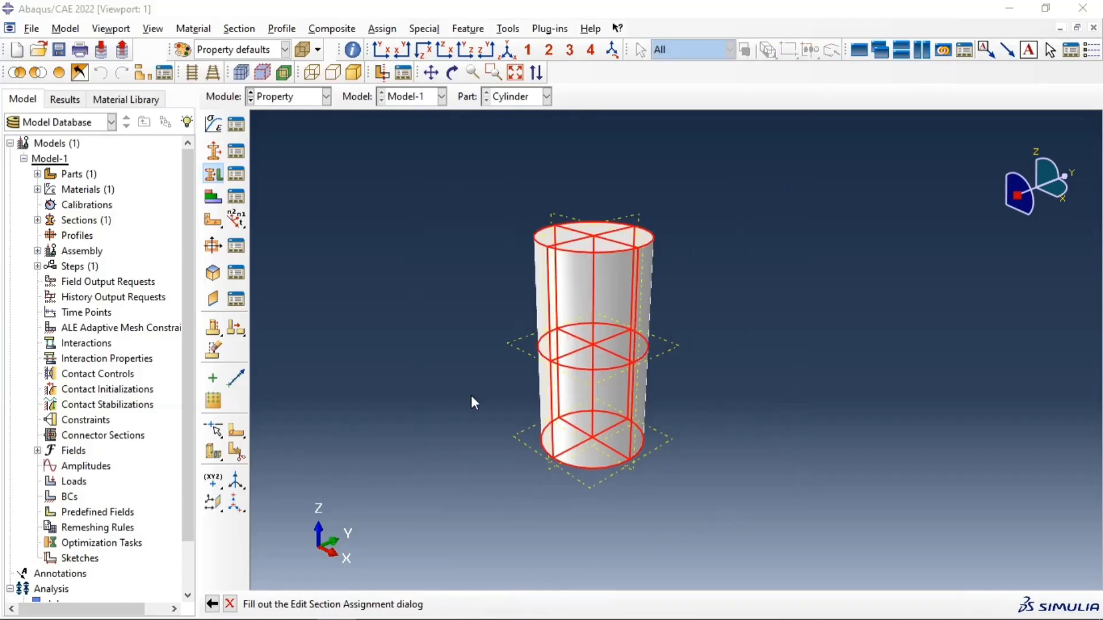
pyautogui.click(46, 349)
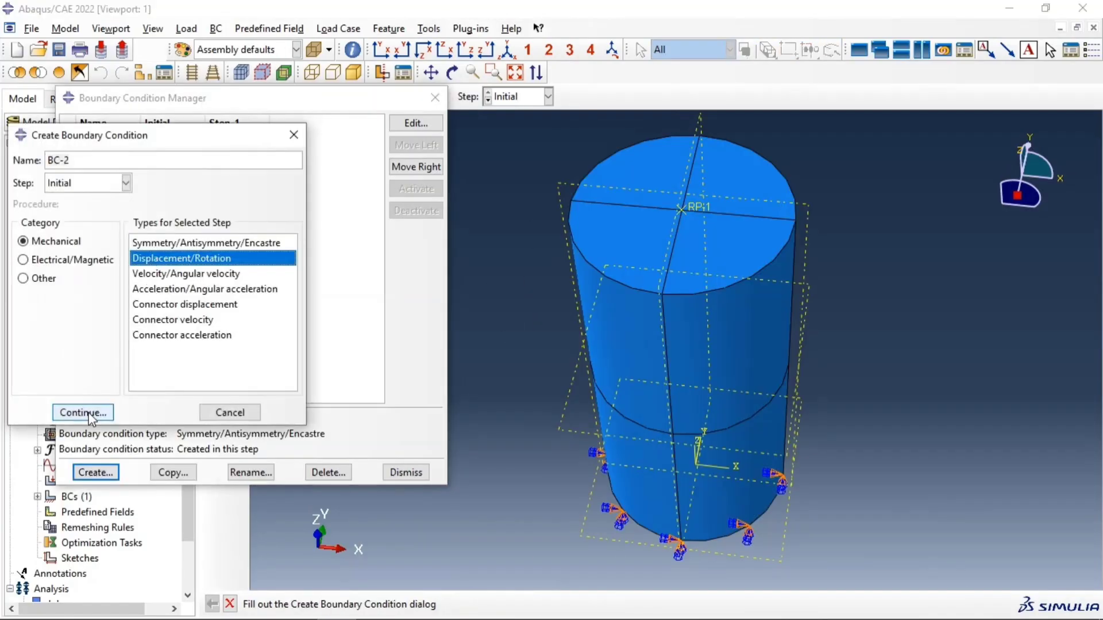
# Step: Create a Displacement/Rotation boundary condition in the Initial step on the cylinder's four top face quadrants, fixing U1 and U2
pyautogui.click(81, 414)
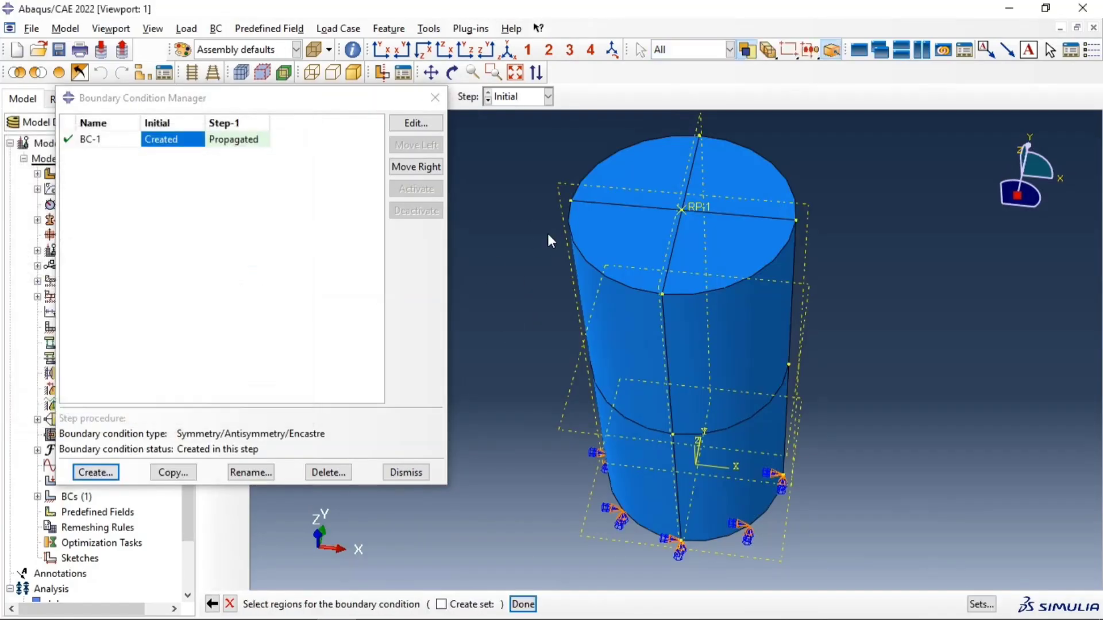
pyautogui.click(616, 235)
pyautogui.keyDown('shift'); pyautogui.click(643, 195); pyautogui.keyUp('shift')
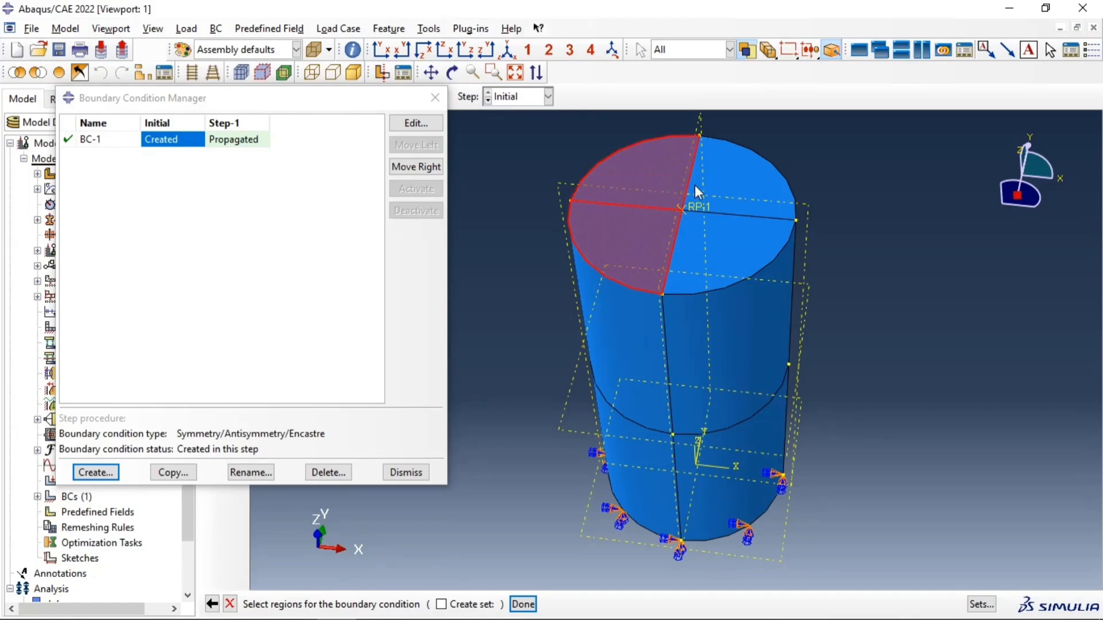
pyautogui.keyDown('shift'); pyautogui.click(715, 185); pyautogui.keyUp('shift')
pyautogui.keyDown('shift'); pyautogui.click(721, 226); pyautogui.keyUp('shift')
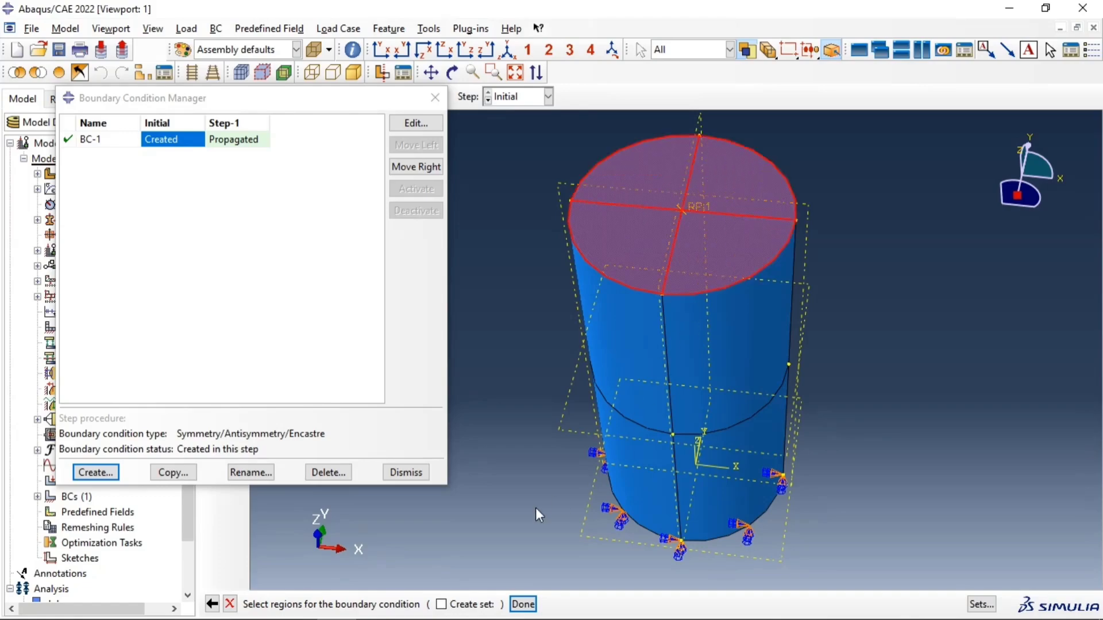
pyautogui.click(523, 603)
pyautogui.click(61, 223)
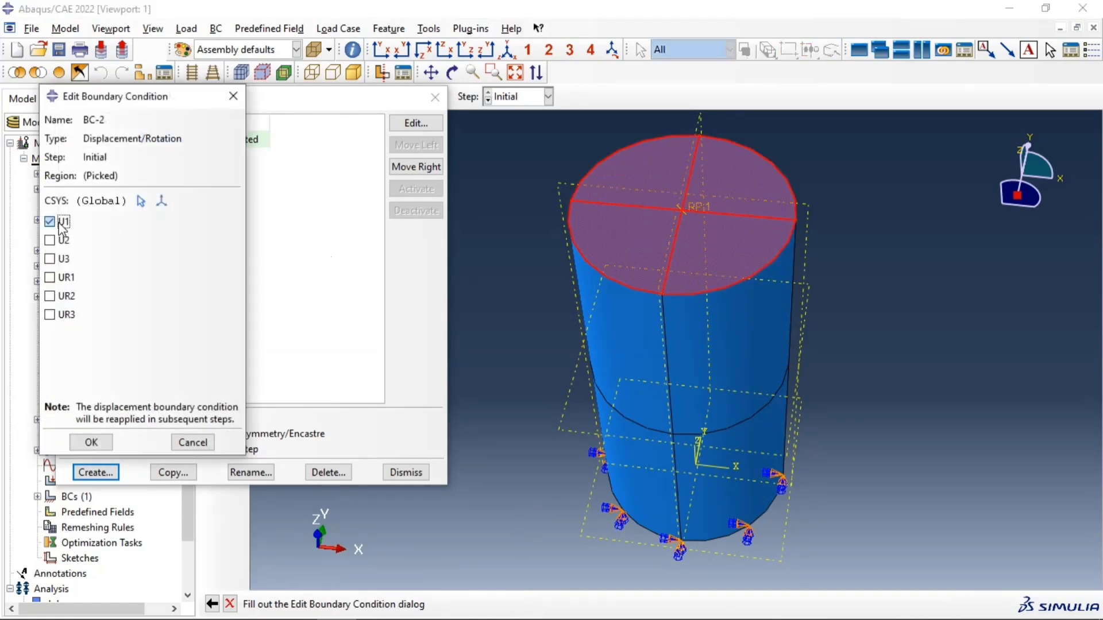
pyautogui.click(62, 240)
pyautogui.keyDown('ctrl'); pyautogui.keyDown('alt'); pyautogui.moveTo(695, 353); pyautogui.dragTo(731, 226); pyautogui.keyUp('alt'); pyautogui.keyUp('ctrl')
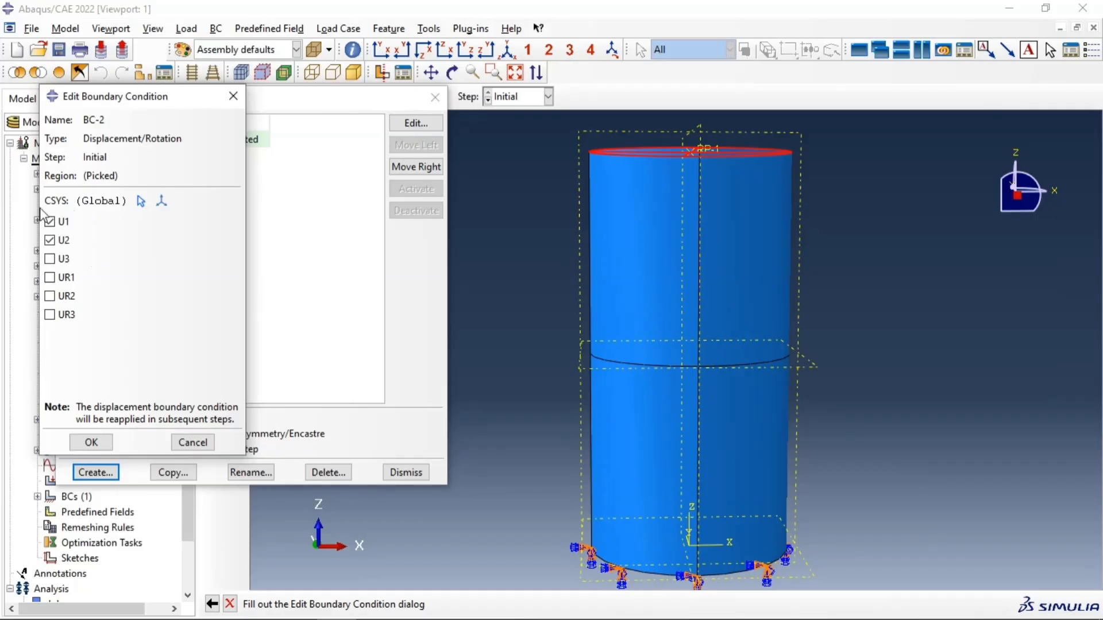
pyautogui.click(102, 444)
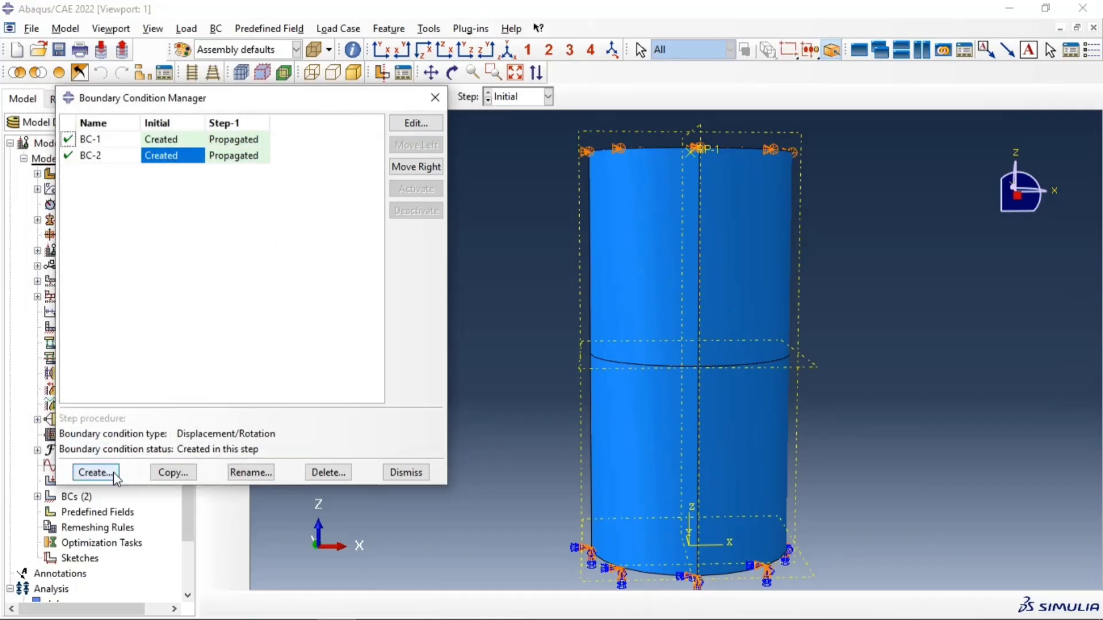
# Step: Start a new Displacement/Rotation boundary condition in Step-1 and apply it to reference point RP-1 on the cylinder's top face
pyautogui.click(95, 472)
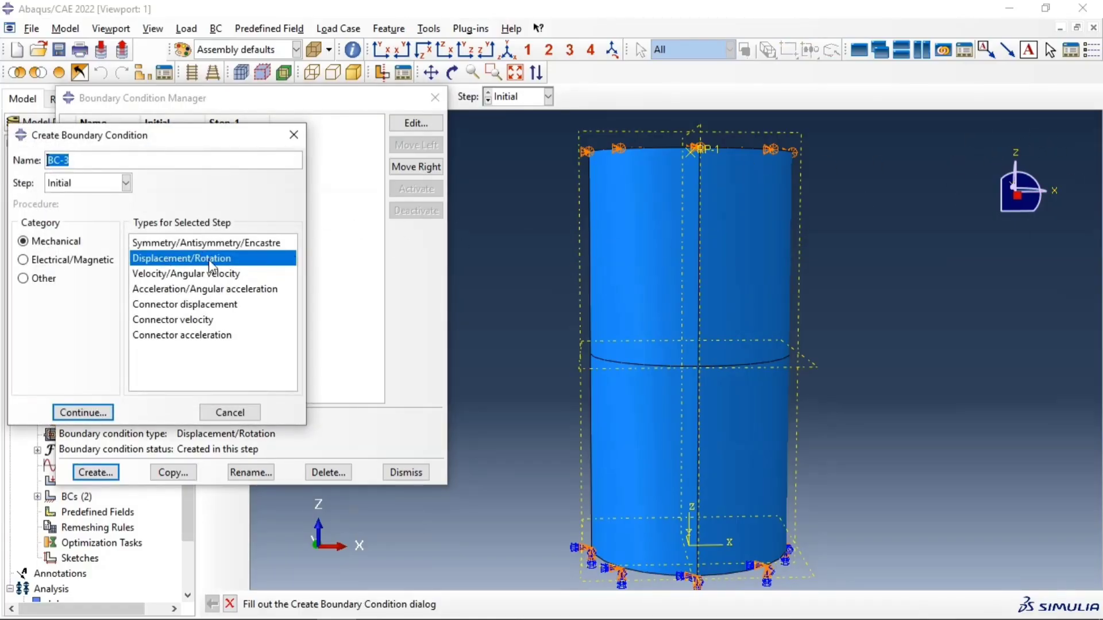
pyautogui.click(67, 184)
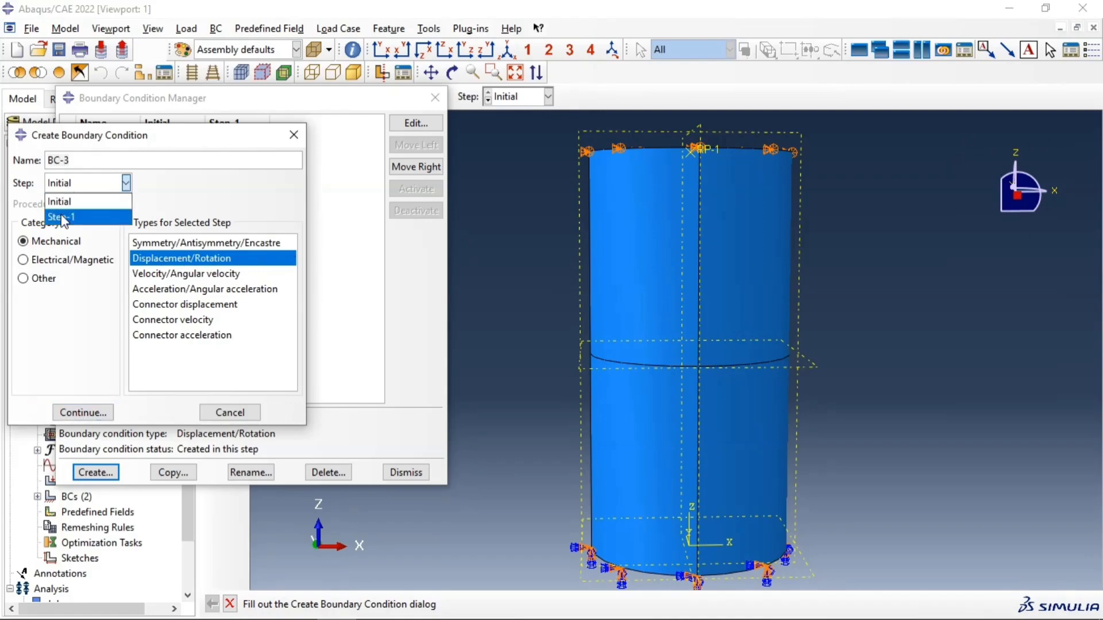
pyautogui.click(64, 217)
pyautogui.click(83, 412)
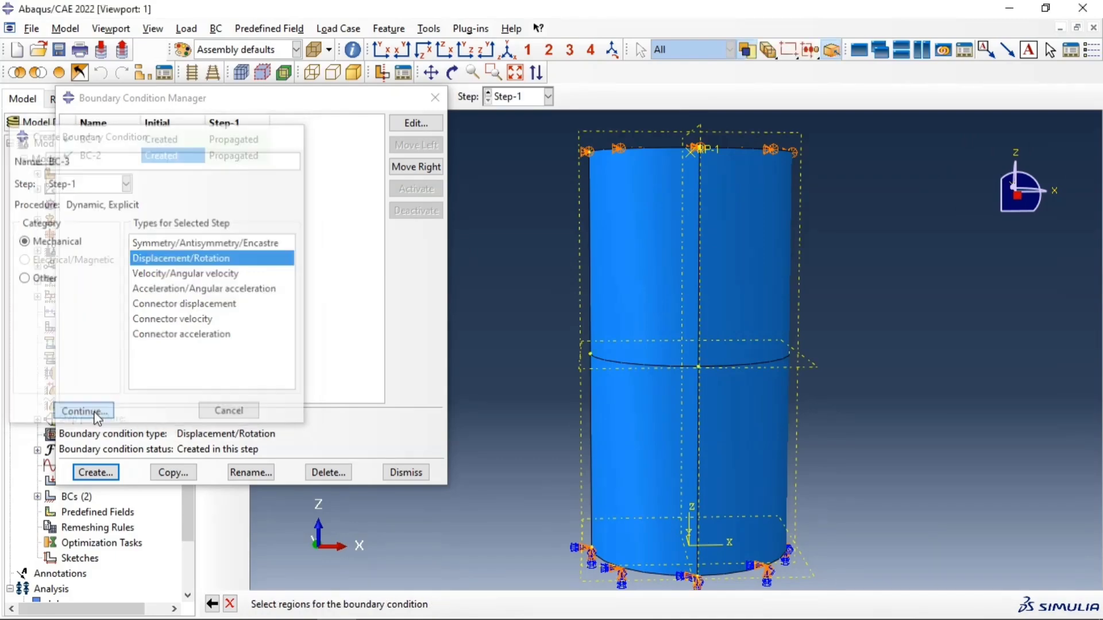
pyautogui.keyDown('ctrl'); pyautogui.keyDown('alt'); pyautogui.moveTo(703, 163); pyautogui.dragTo(701, 240); pyautogui.keyUp('alt'); pyautogui.keyUp('ctrl')
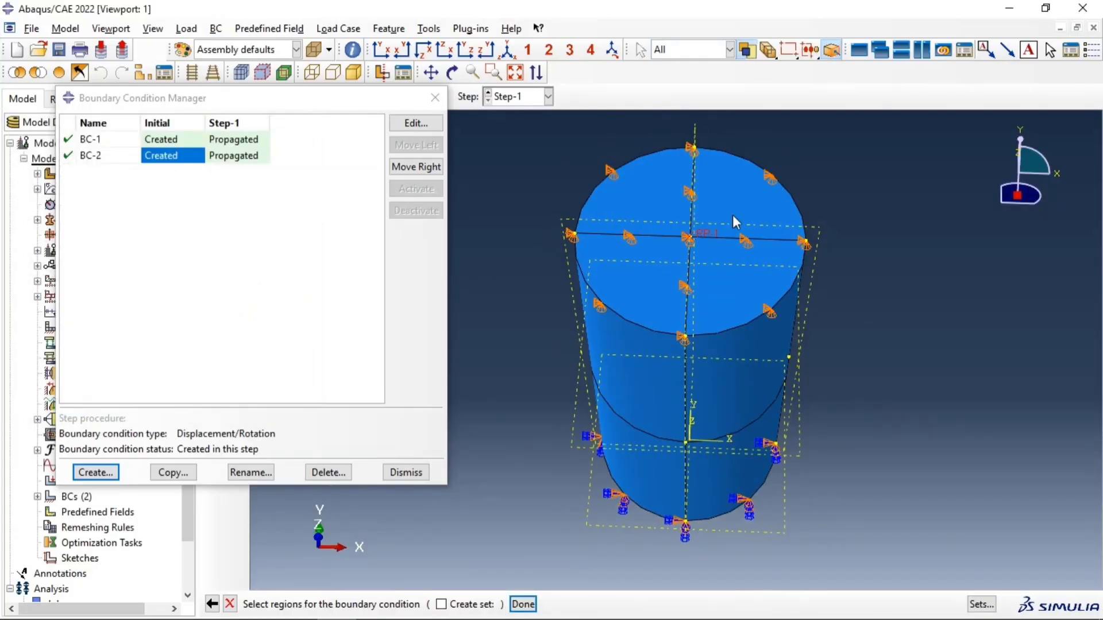
pyautogui.click(523, 605)
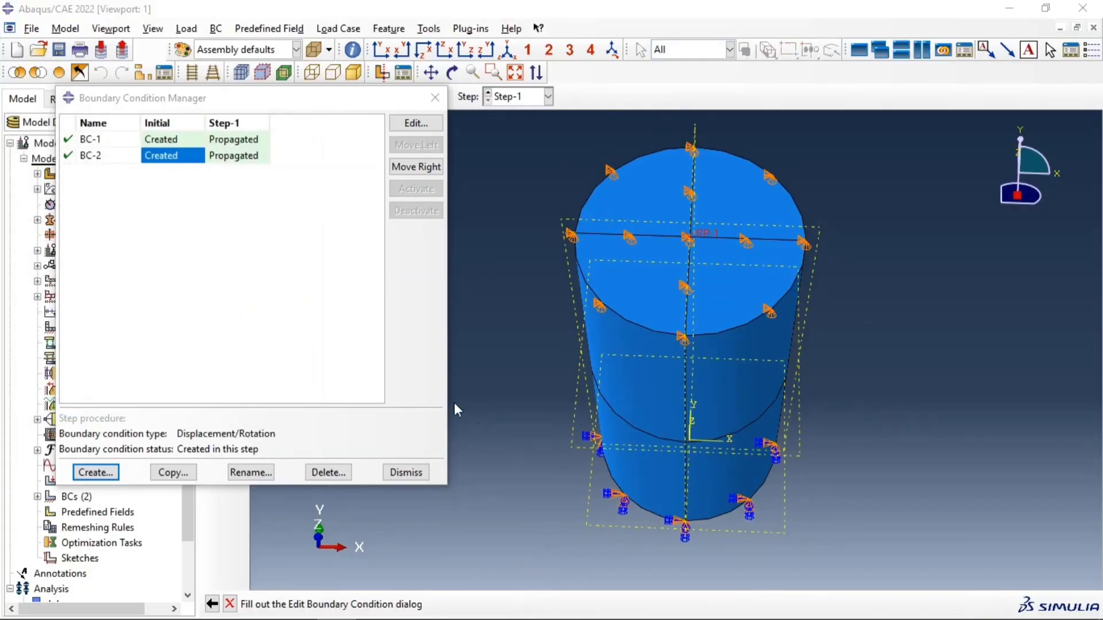
# Step: Set the boundary condition's U3 displacement to -2 and try to apply it with the Ramp amplitude
pyautogui.click(51, 291)
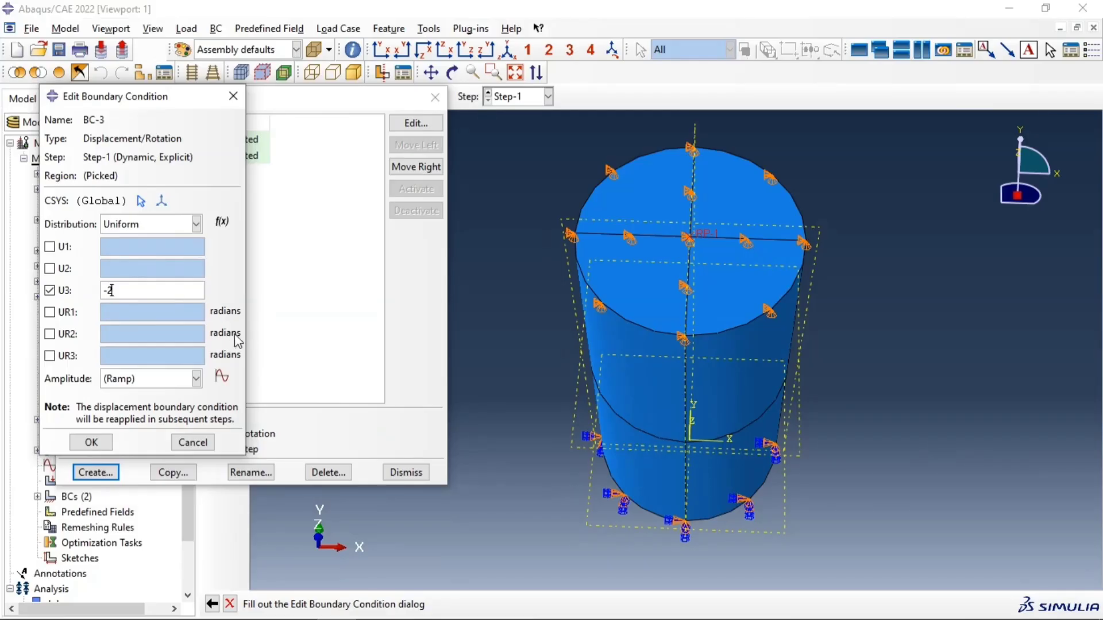
pyautogui.click(90, 442)
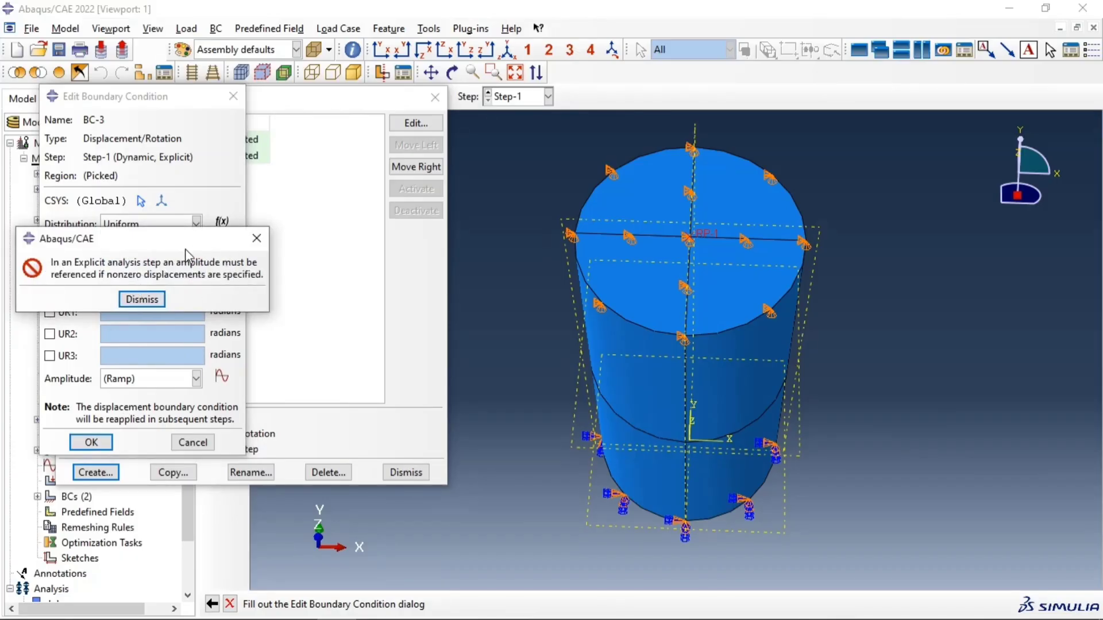
pyautogui.click(150, 301)
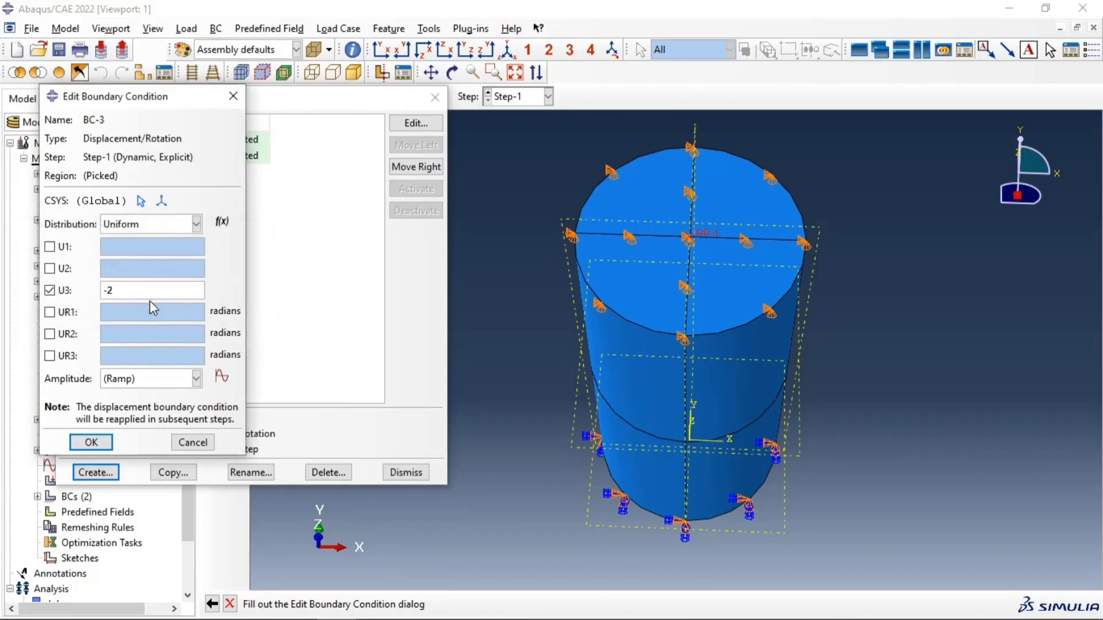
# Step: Create a tabular amplitude and fill its first three rows with equal time and amplitude values of 0, 0.1 and 0.2
pyautogui.click(222, 377)
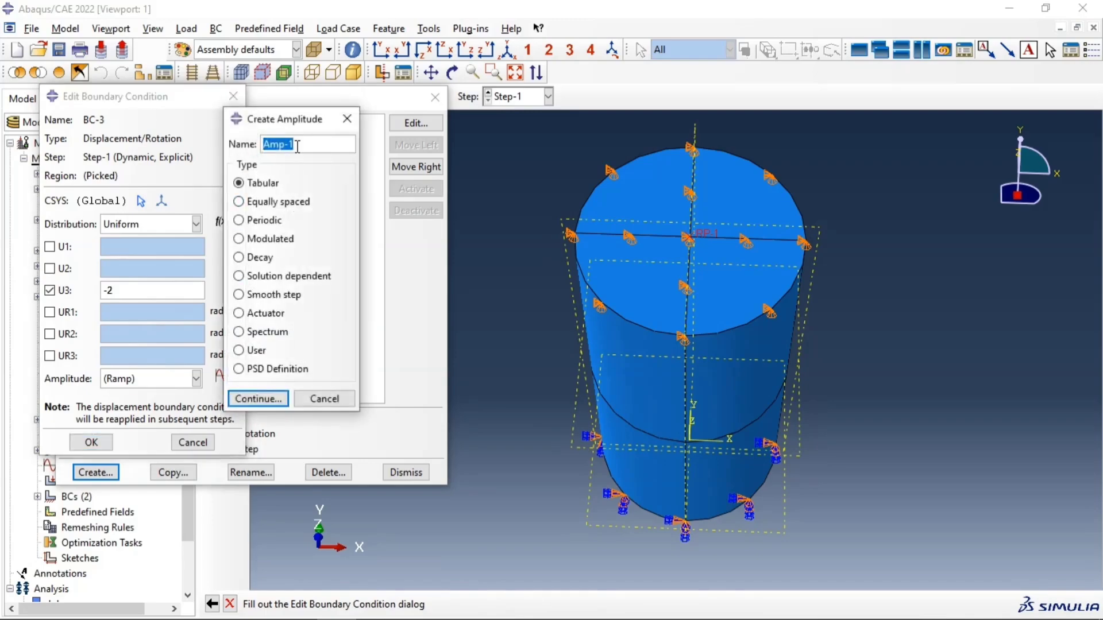
pyautogui.click(260, 399)
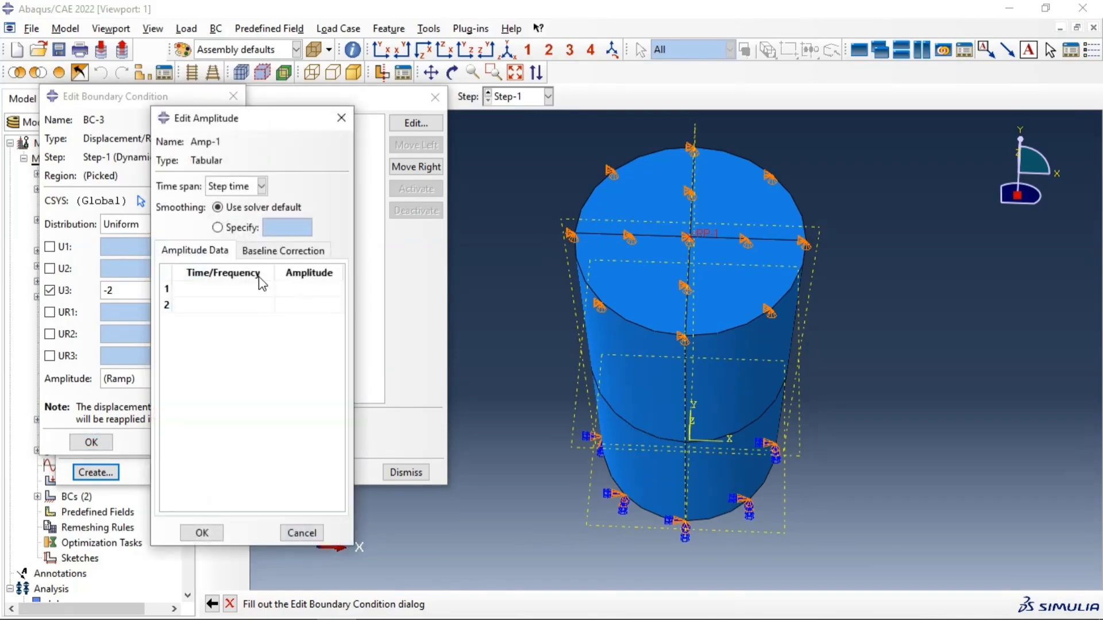
pyautogui.click(222, 290)
pyautogui.write('0')
pyautogui.press('Tab')
pyautogui.write('0')
pyautogui.press('Tab')
pyautogui.write('0.1')
pyautogui.press('Tab')
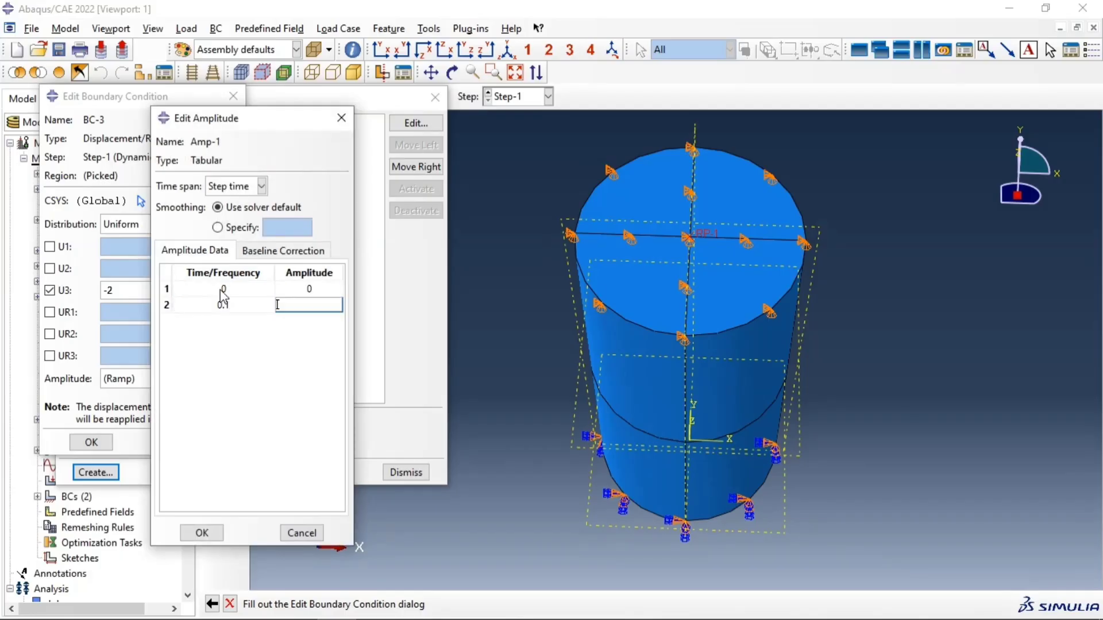
pyautogui.write('0.1')
pyautogui.press('Tab')
pyautogui.write('0.2')
pyautogui.press('Tab')
pyautogui.write('0.2')
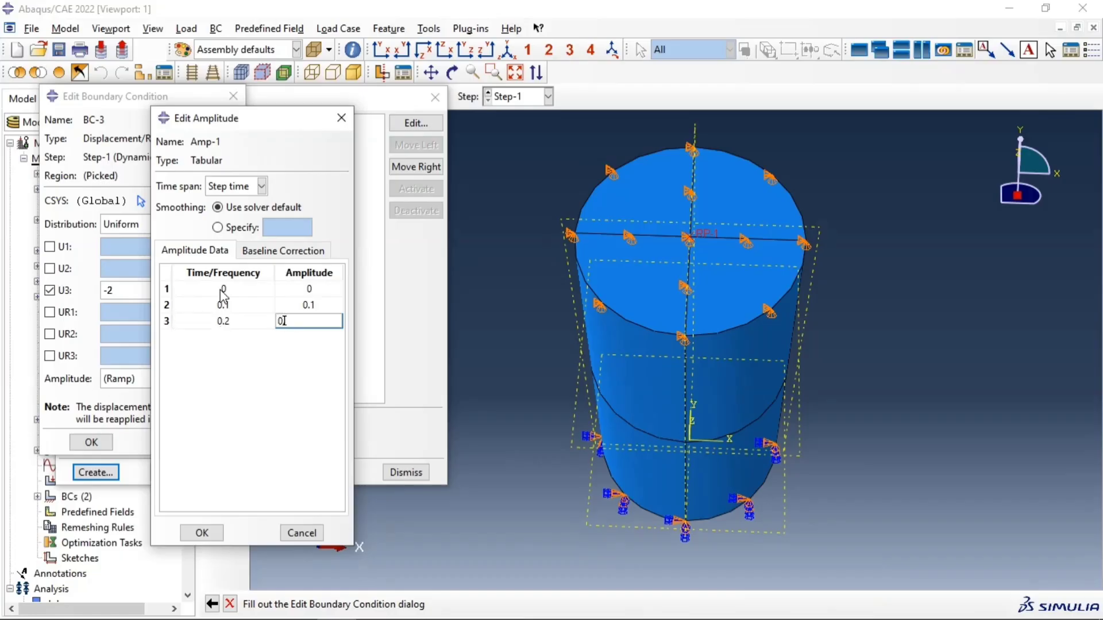
# Step: Fill amplitude rows 4 to 6 with equal time and amplitude values of 0.3, 0.4 and 0.5
pyautogui.press('Tab')
pyautogui.write('0.3')
pyautogui.press('Tab')
pyautogui.write('0')
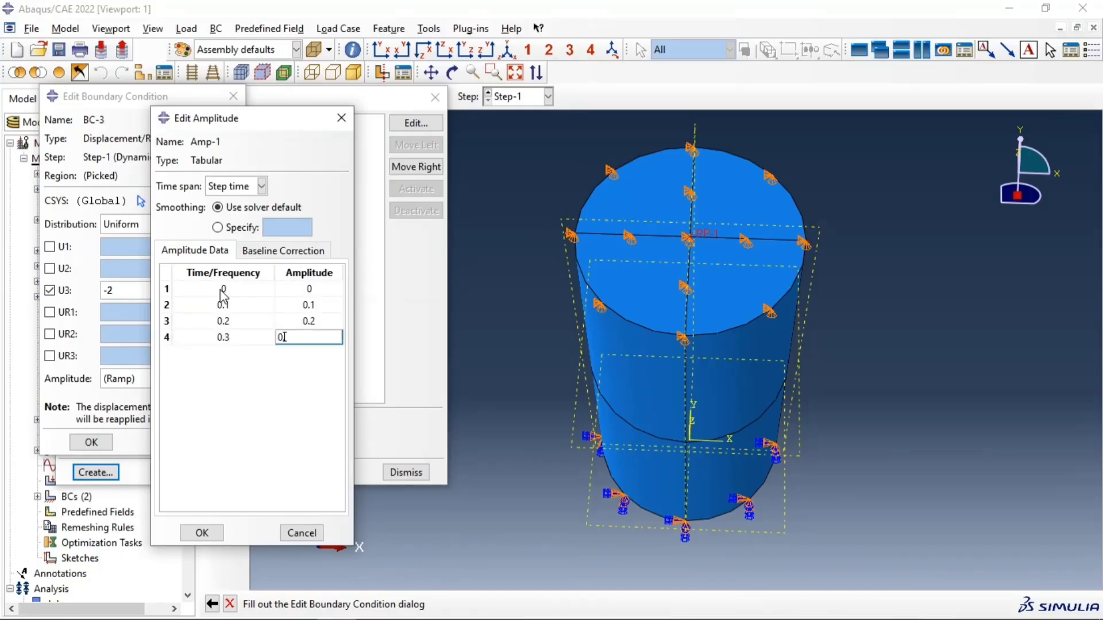
pyautogui.write('.3')
pyautogui.press('Tab')
pyautogui.write('0')
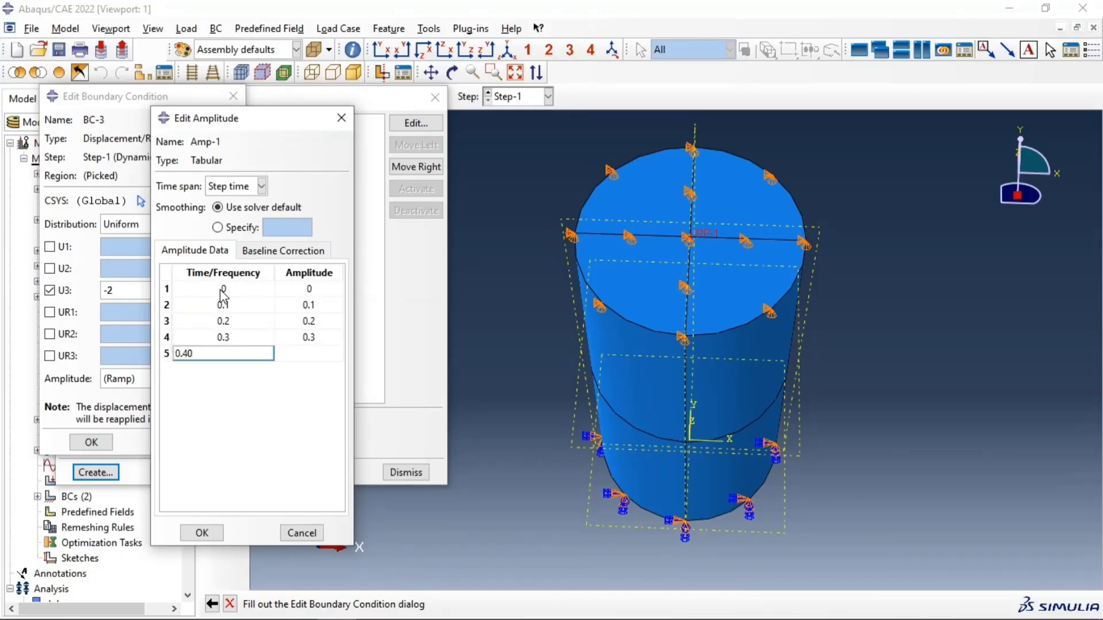
pyautogui.press('Tab')
pyautogui.write('0.4')
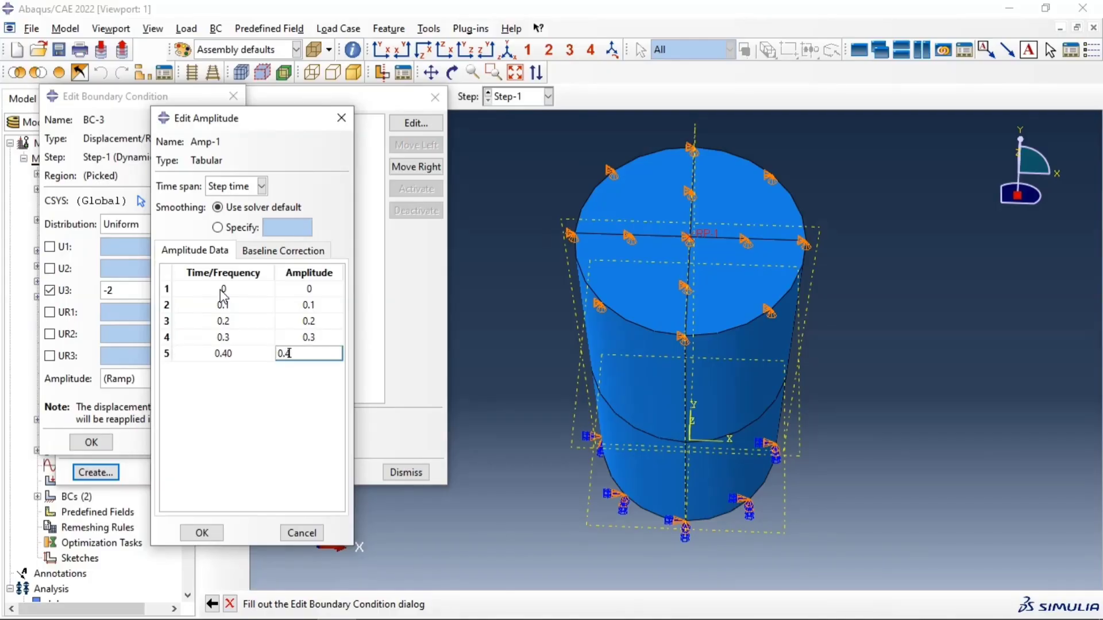
pyautogui.press('Tab')
pyautogui.write('0.5')
pyautogui.press('Tab')
pyautogui.write('0.5')
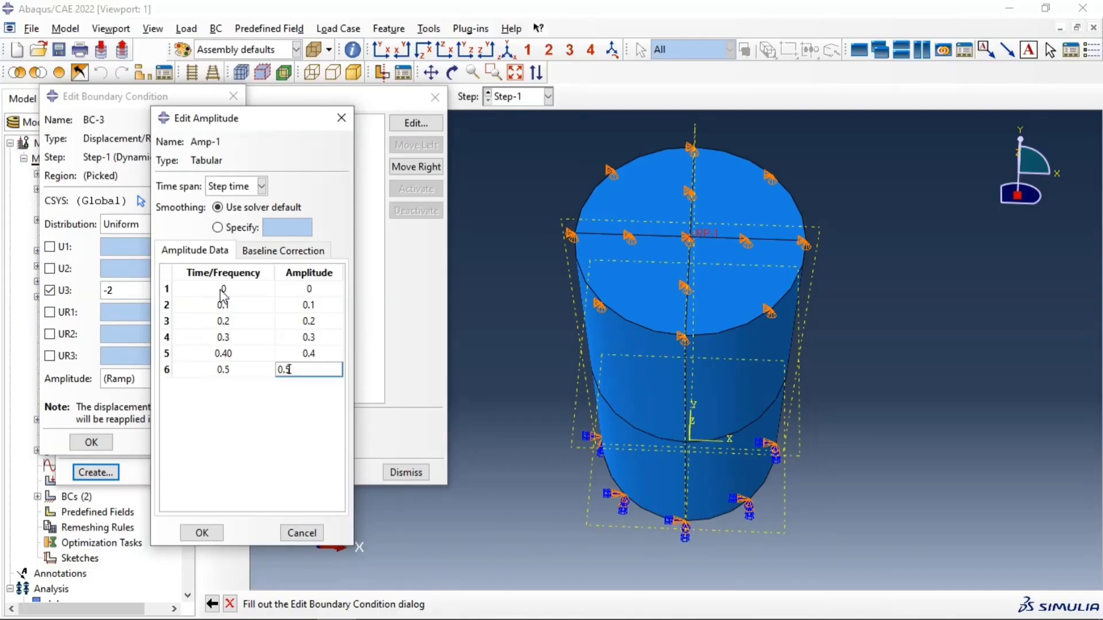
# Step: Fill amplitude rows 7 and 8 with equal time and amplitude values of 0.6 and 0.7
pyautogui.press('Tab')
pyautogui.write('0.6')
pyautogui.press('Tab')
pyautogui.write('0.6')
pyautogui.press('Tab')
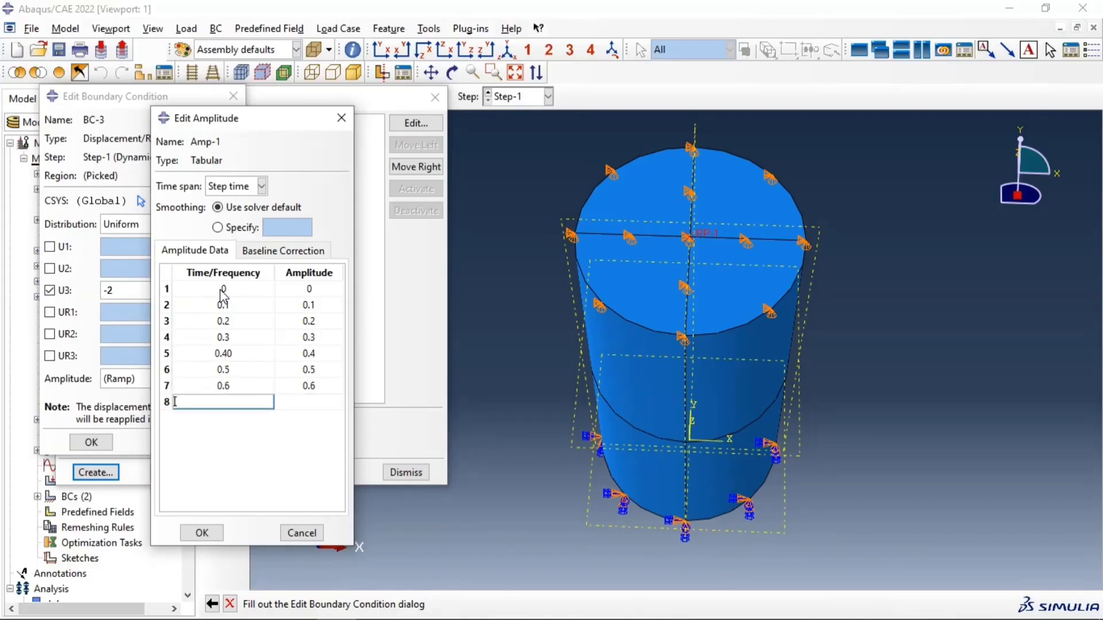
pyautogui.write('0.7')
pyautogui.press('Tab')
pyautogui.write('0.7')
pyautogui.press('Tab')
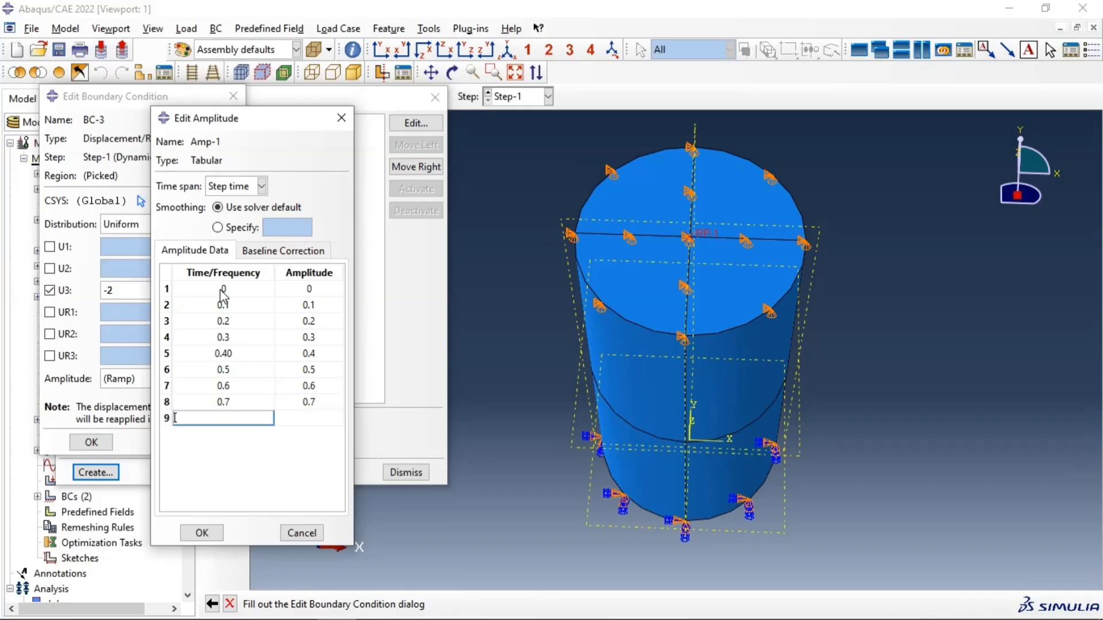
# Step: Fill amplitude row 9, correcting a mistaken 0.7 entry so both its time and amplitude values are 0.8
pyautogui.write('0.7')
pyautogui.press('Tab')
pyautogui.write('0.7')
pyautogui.press('Tab')
pyautogui.write('0')
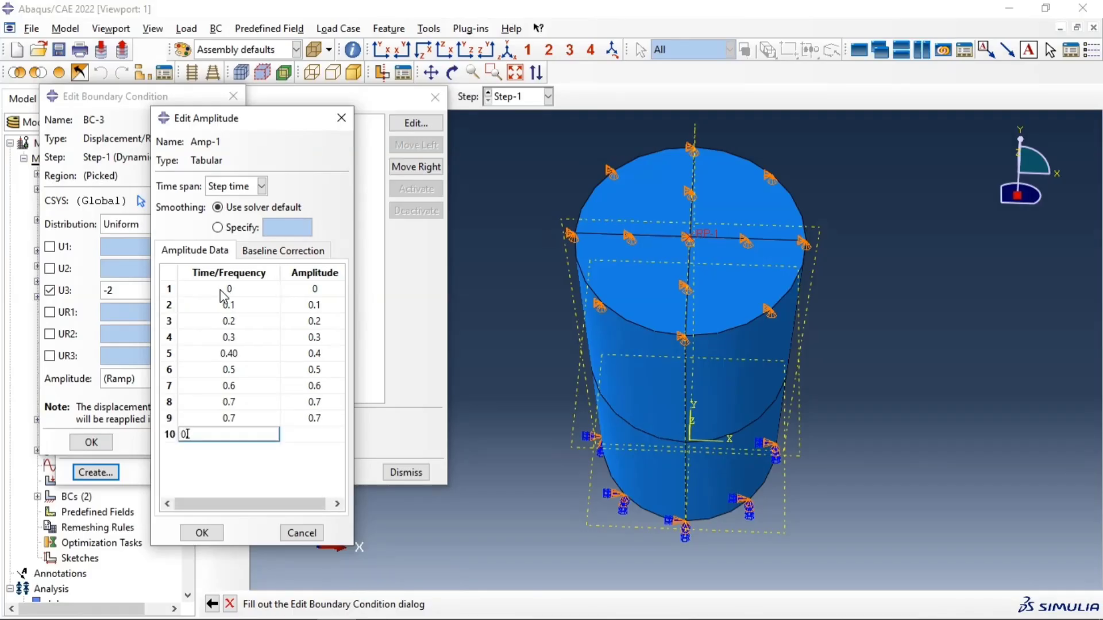
pyautogui.write('.')
pyautogui.click(243, 418)
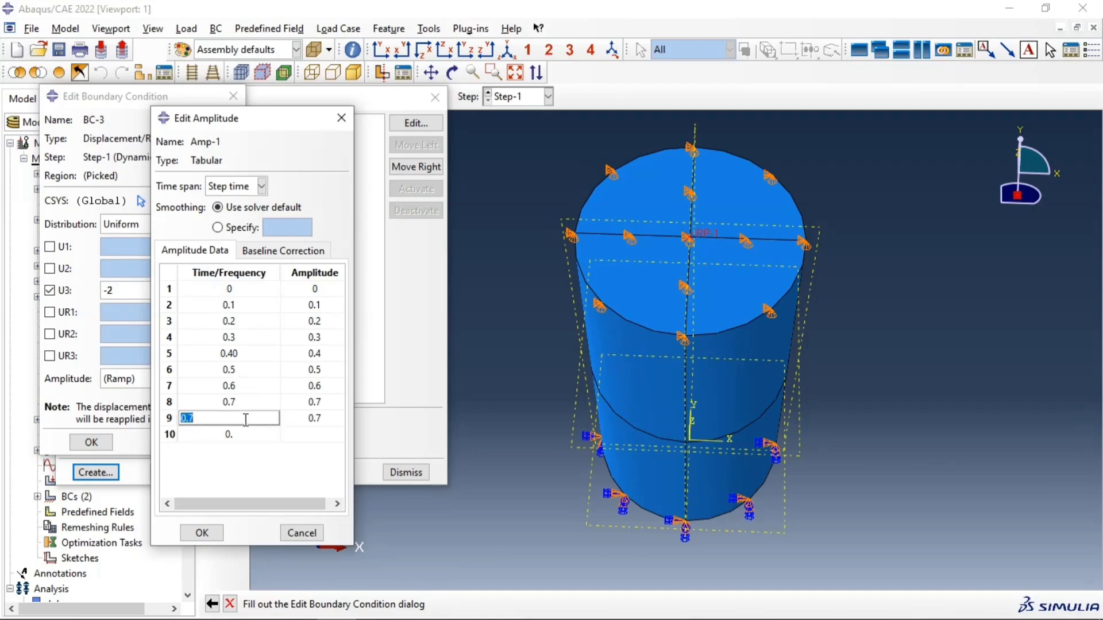
pyautogui.write('0.8')
pyautogui.click(325, 423)
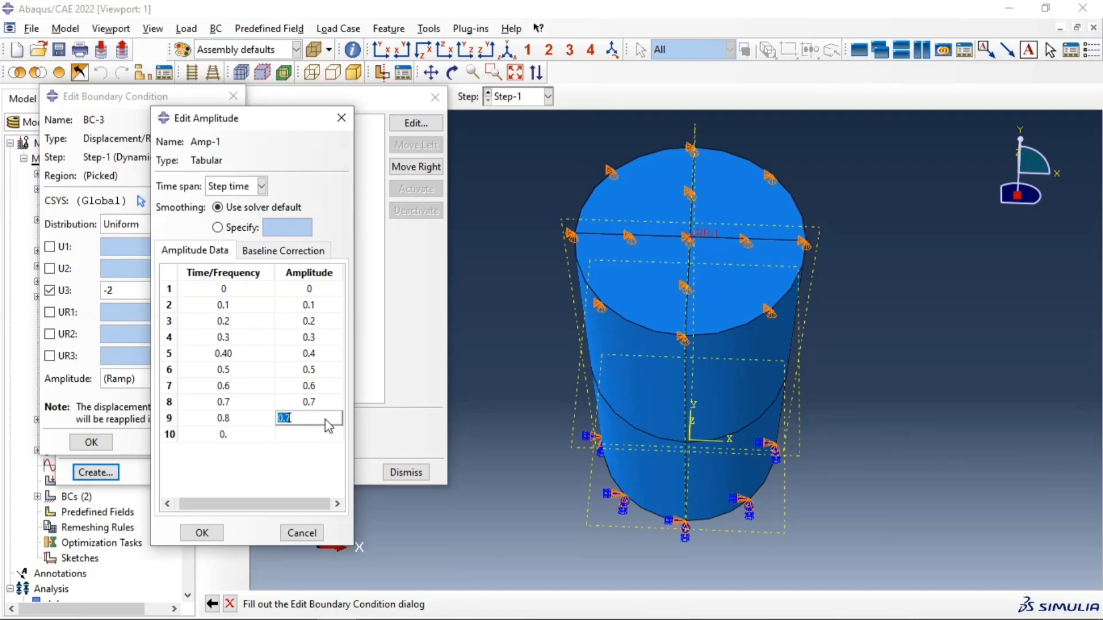
pyautogui.write('0.8')
pyautogui.press('Tab')
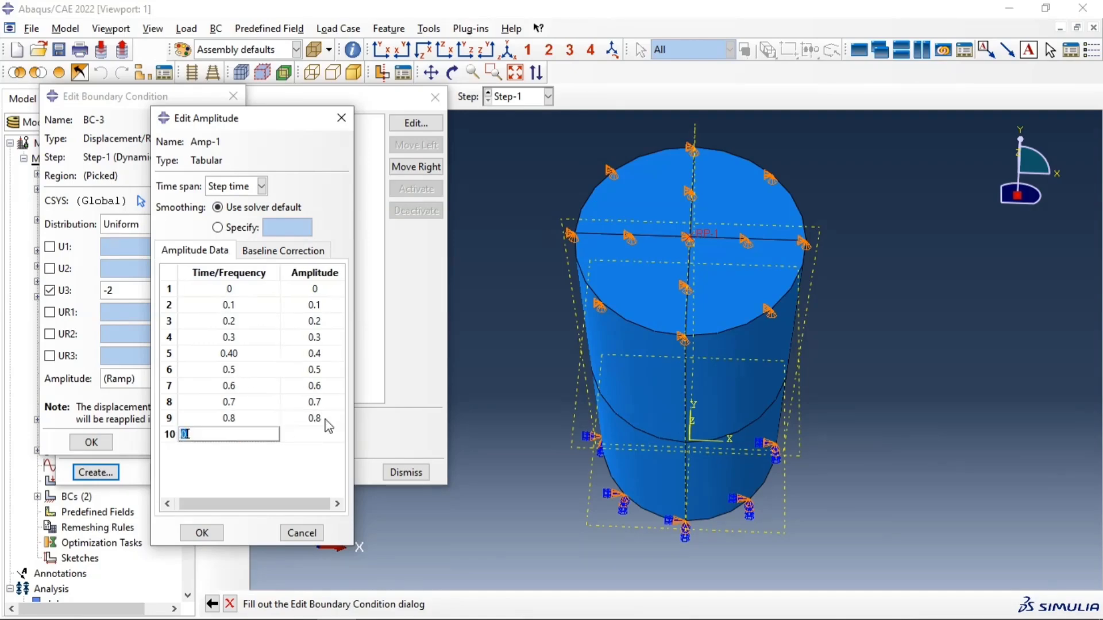
# Step: Complete the amplitude table with equal time and amplitude values of 0.9 in row 10 and 1 in row 11, and confirm it
pyautogui.write('9')
pyautogui.press('Tab')
pyautogui.write('0.9')
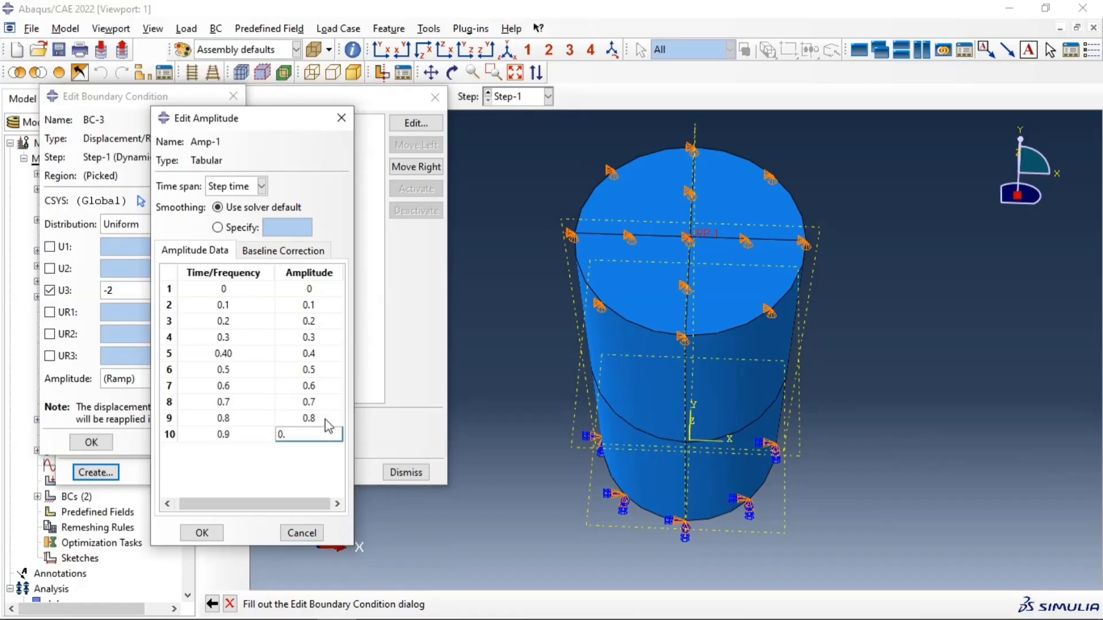
pyautogui.press('Tab')
pyautogui.write('1')
pyautogui.press('Tab')
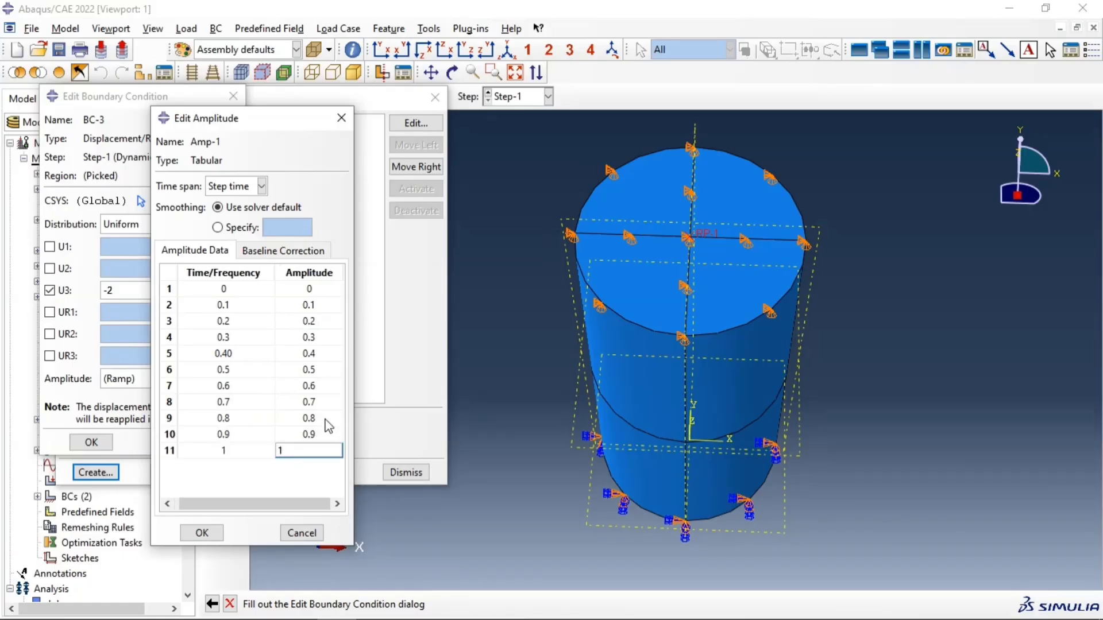
pyautogui.click(202, 533)
# Step: Assign amplitude Amp-1 to the U3 displacement boundary condition, confirm it and close the boundary condition manager
pyautogui.click(179, 378)
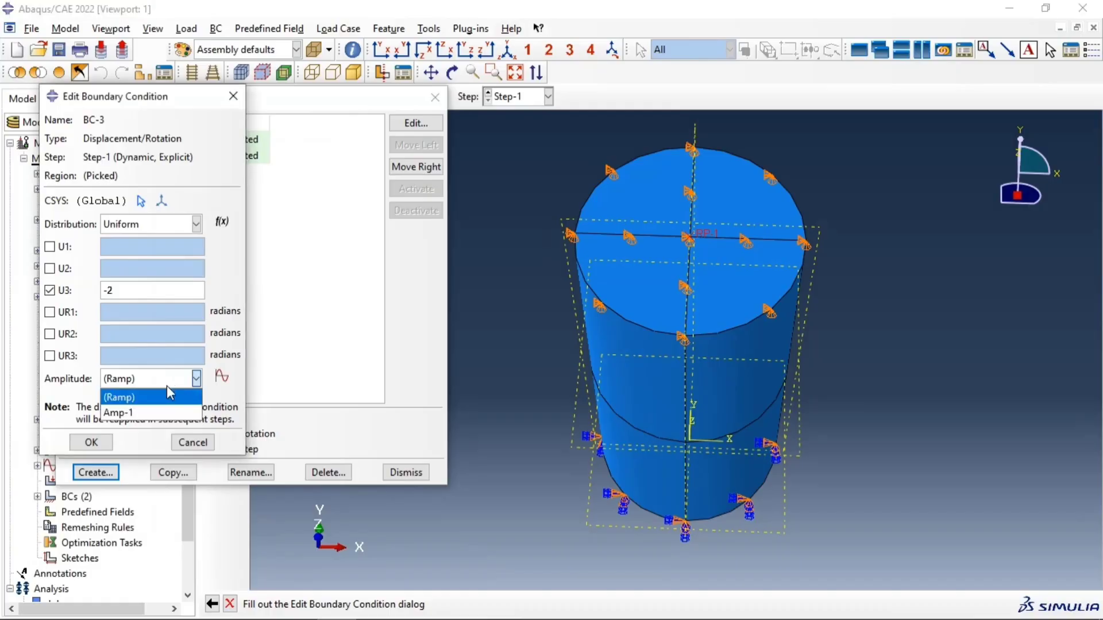
pyautogui.click(133, 412)
pyautogui.click(91, 442)
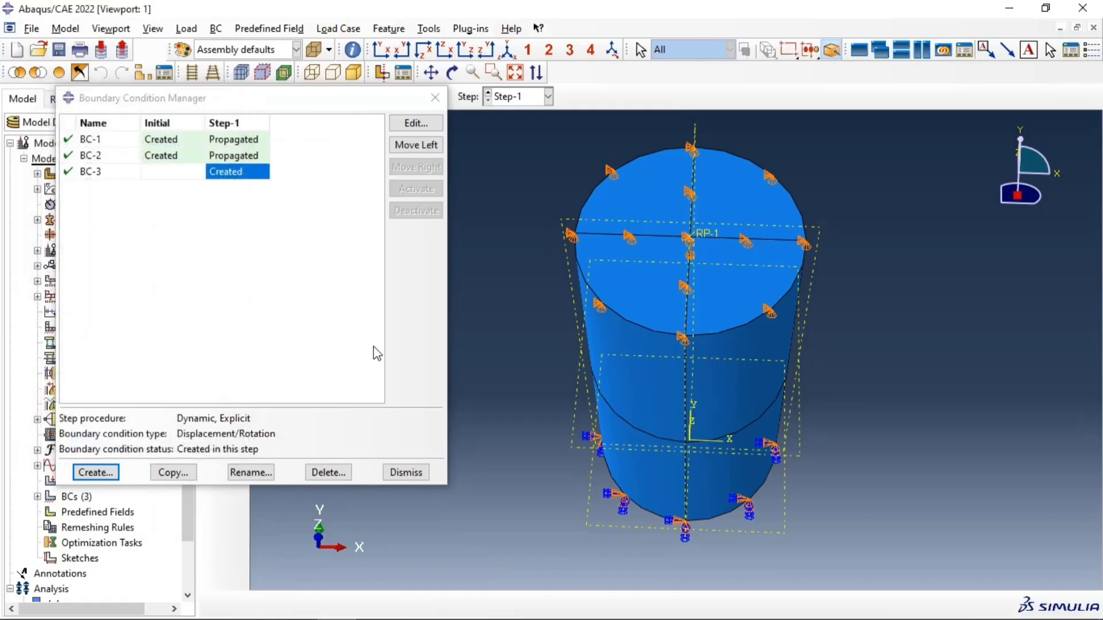
pyautogui.click(435, 98)
# Step: Switch to the Step module and open field output request F-Output-1 for editing
pyautogui.click(301, 101)
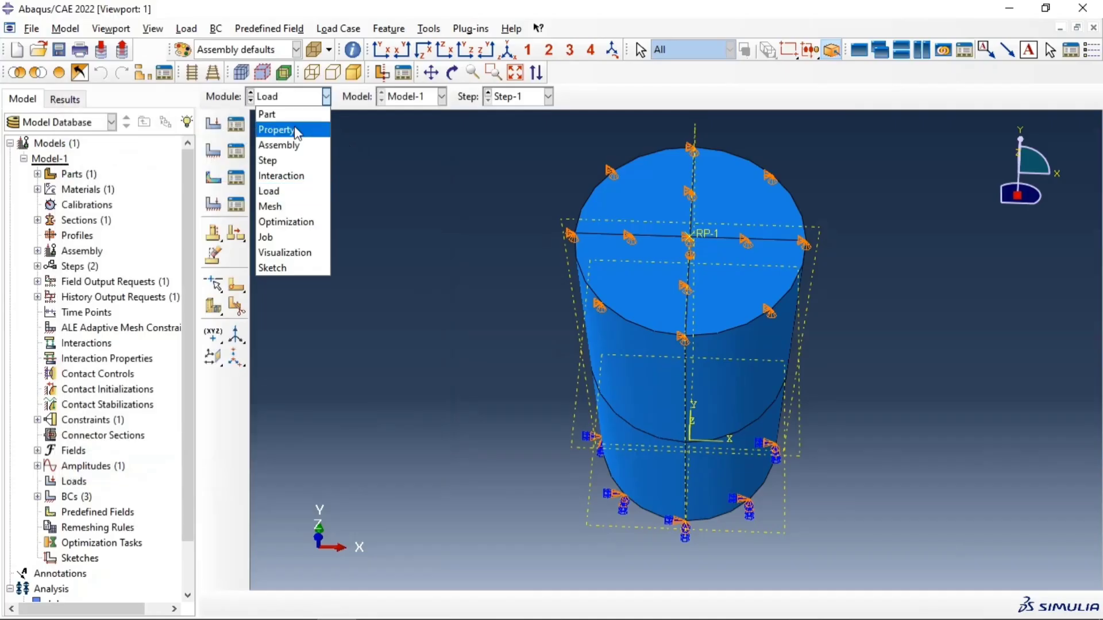
pyautogui.click(268, 162)
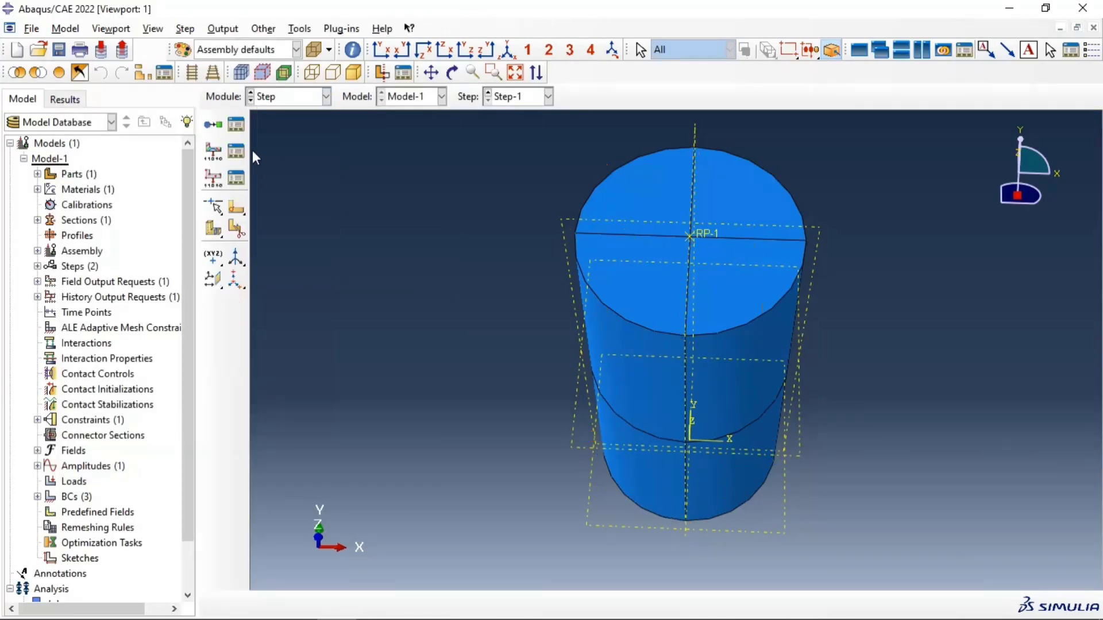
pyautogui.click(236, 152)
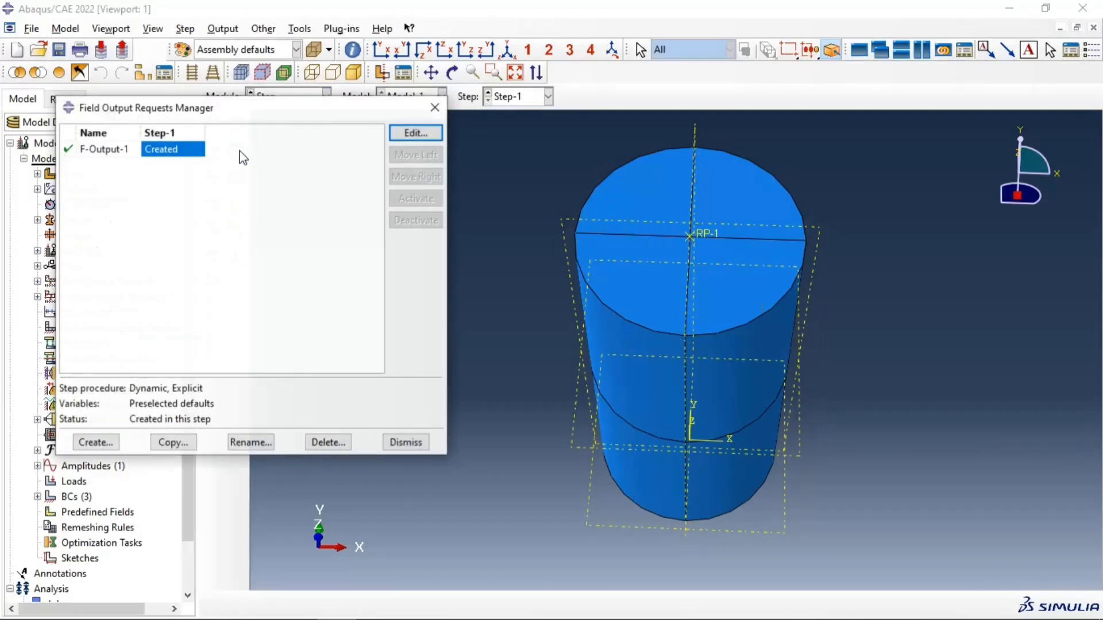
pyautogui.click(412, 134)
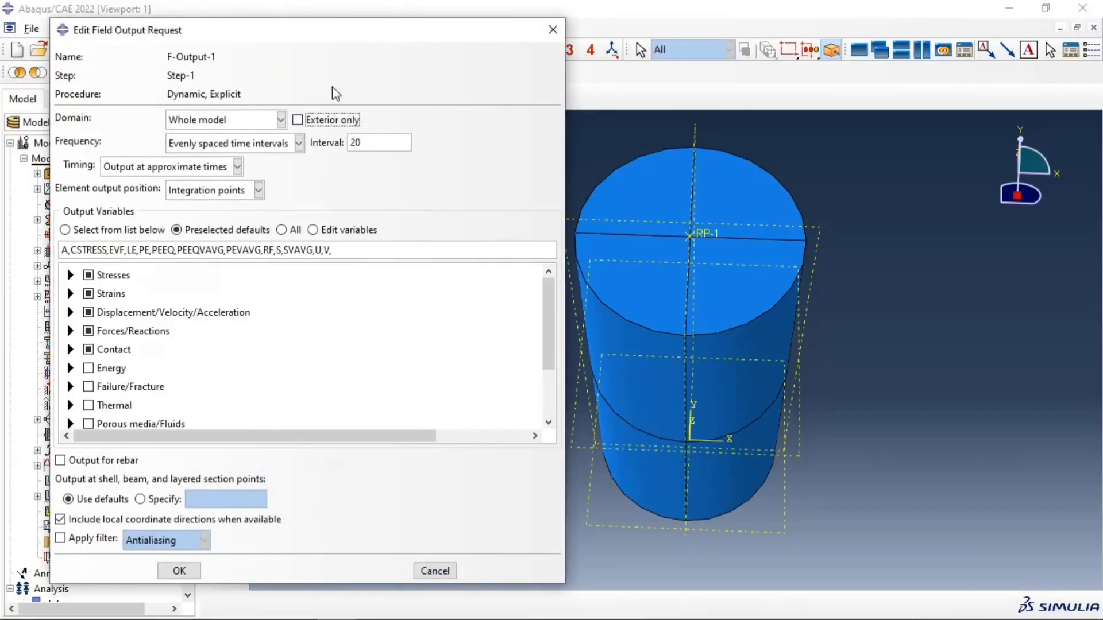
pyautogui.moveTo(327, 45)
pyautogui.mouseDown()
pyautogui.moveTo(327, 24)
pyautogui.moveTo(329, 34)
pyautogui.mouseUp()
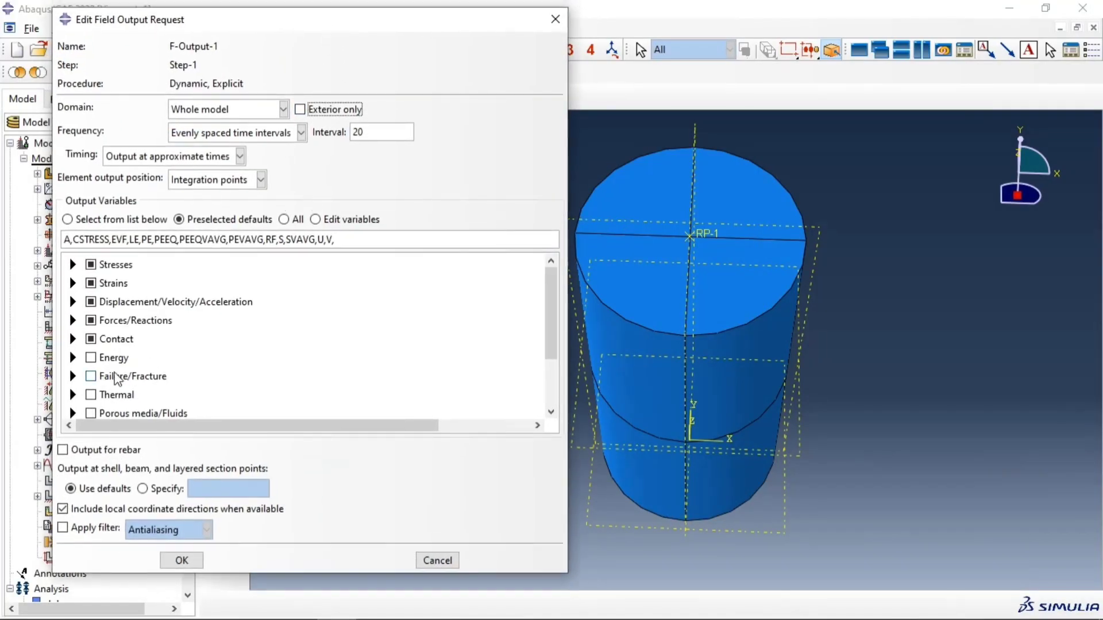
# Step: Add the failure/fracture variables DAMAGEC (compressive damage) and DAMAGET (tensile damage) to the field output request
pyautogui.click(73, 377)
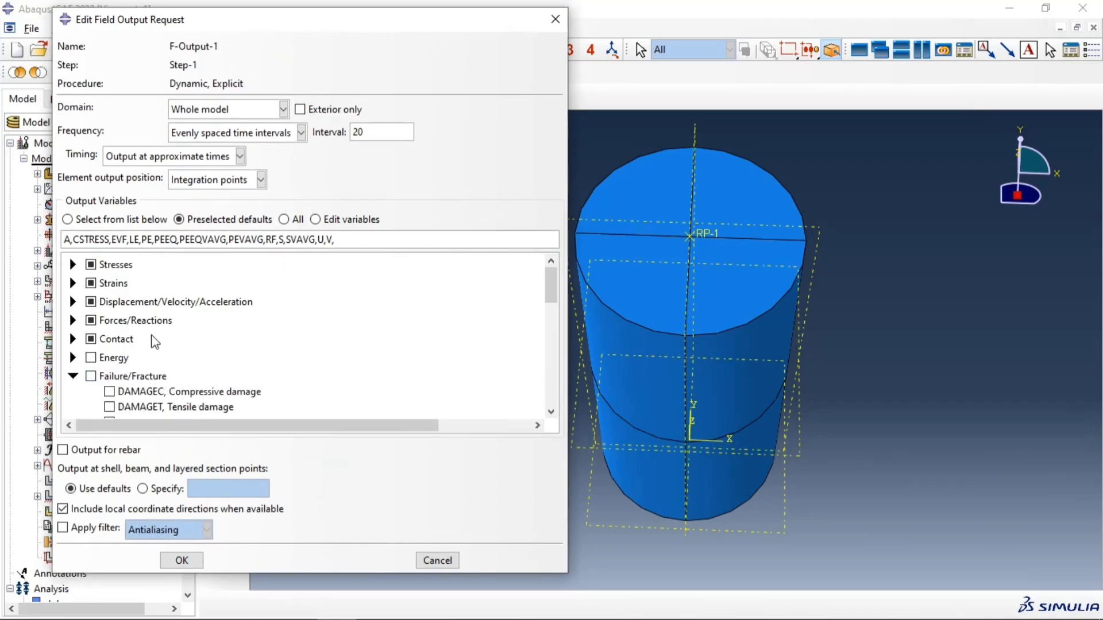
pyautogui.scroll(-1, 152, 342)
pyautogui.scroll(-5, 190, 361)
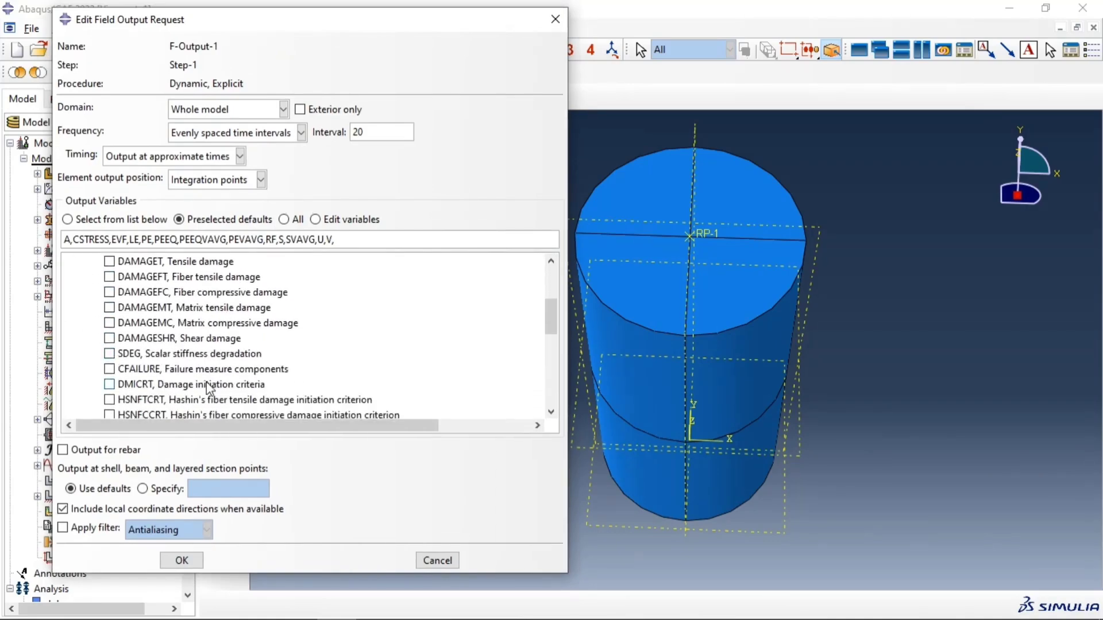
pyautogui.scroll(-3, 227, 387)
pyautogui.scroll(-3, 207, 373)
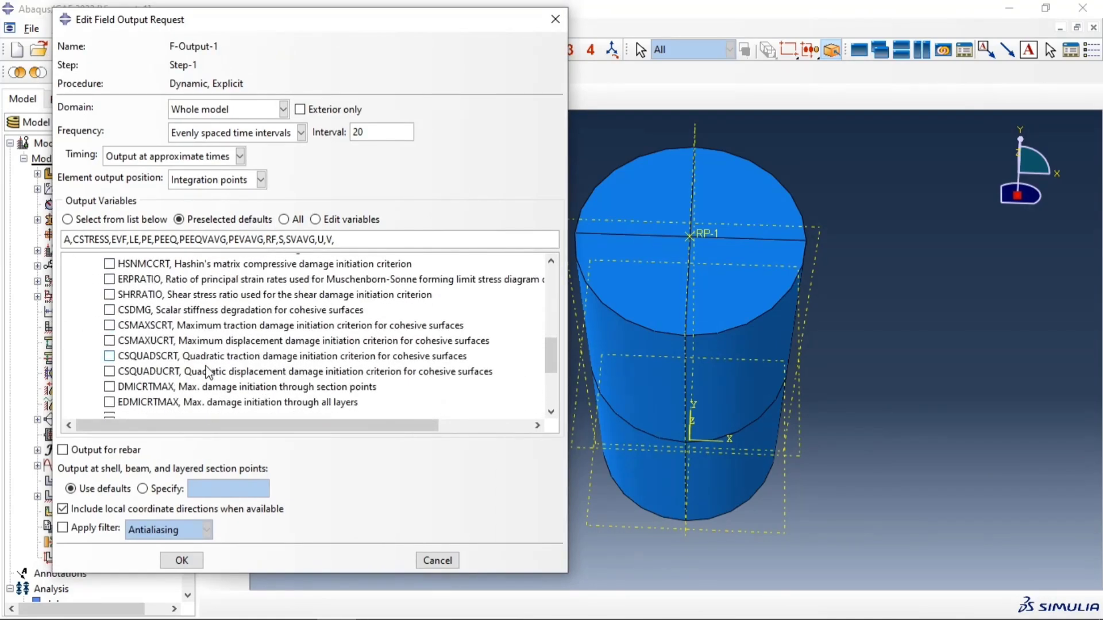
pyautogui.scroll(-2, 213, 359)
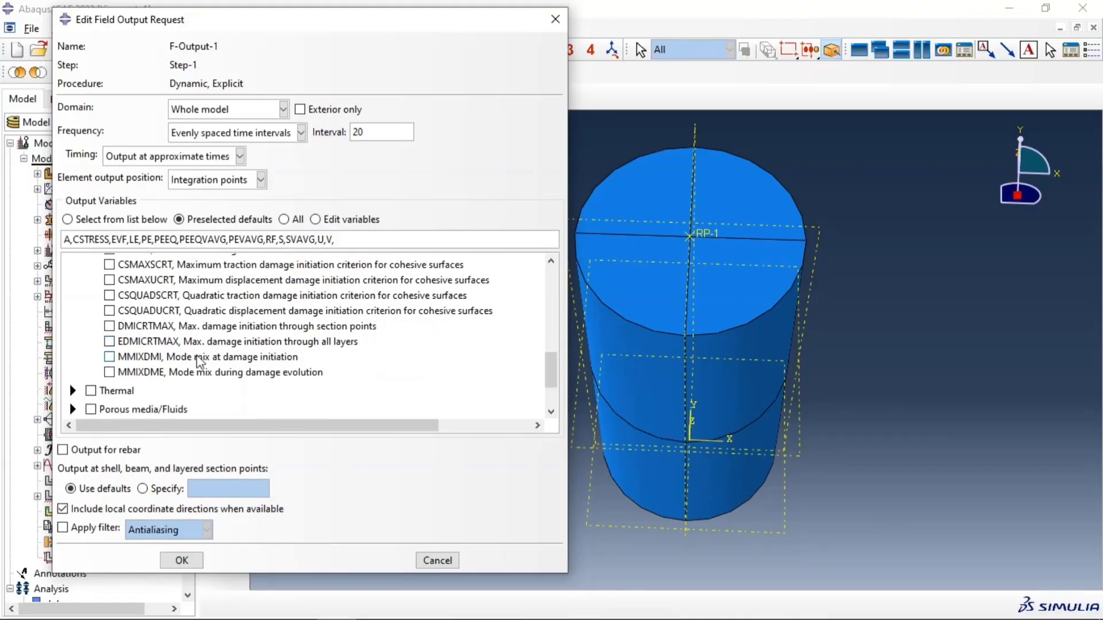
pyautogui.scroll(4, 202, 363)
pyautogui.scroll(3, 202, 363)
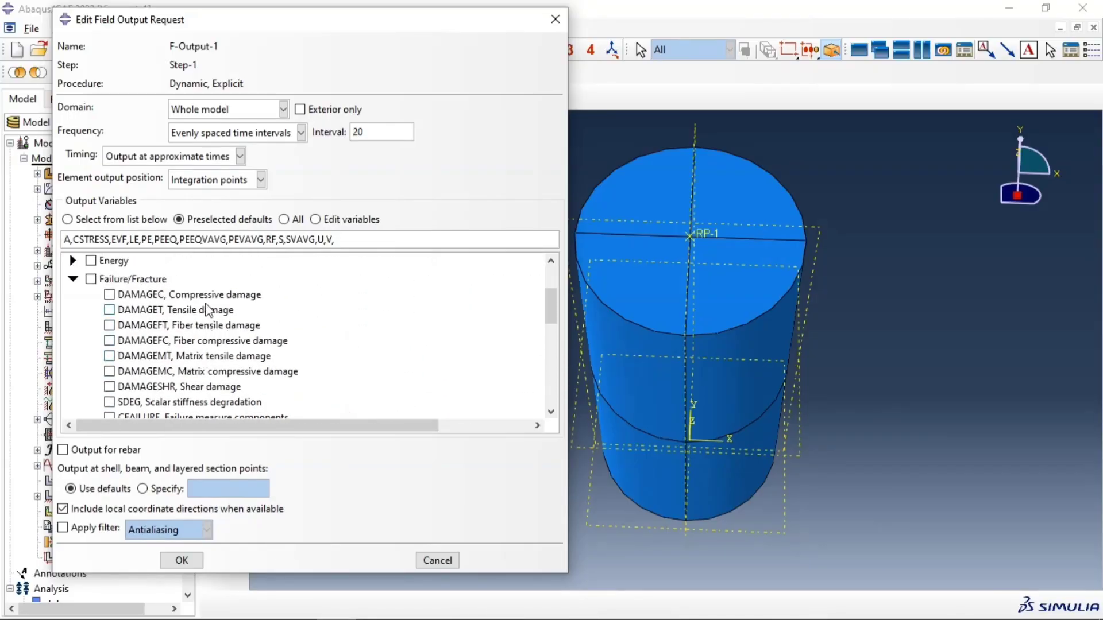
pyautogui.click(184, 295)
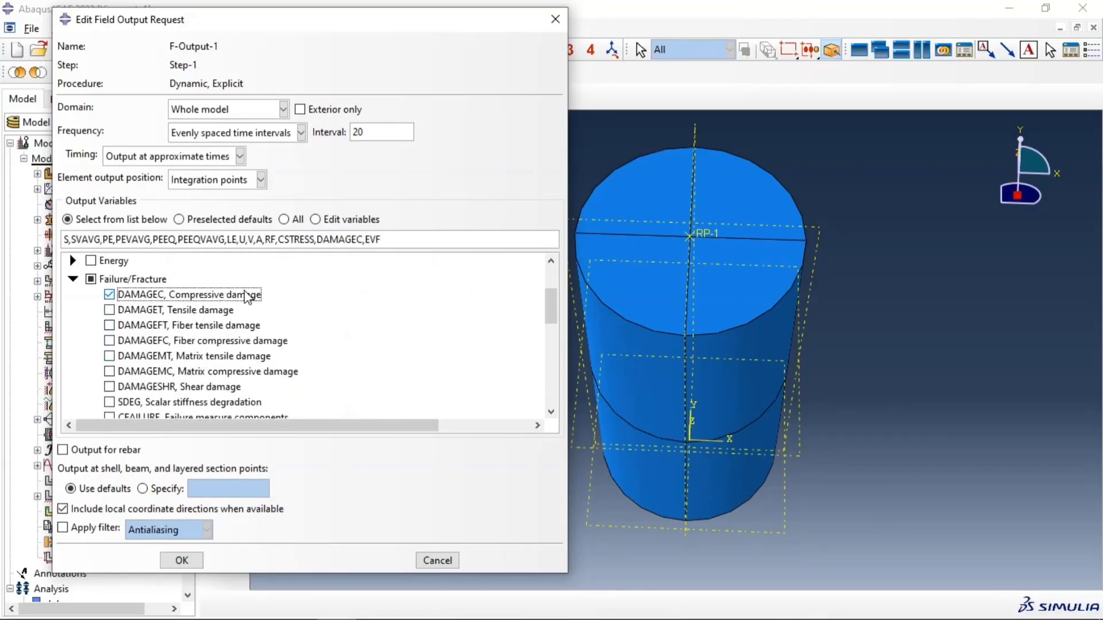
pyautogui.click(138, 310)
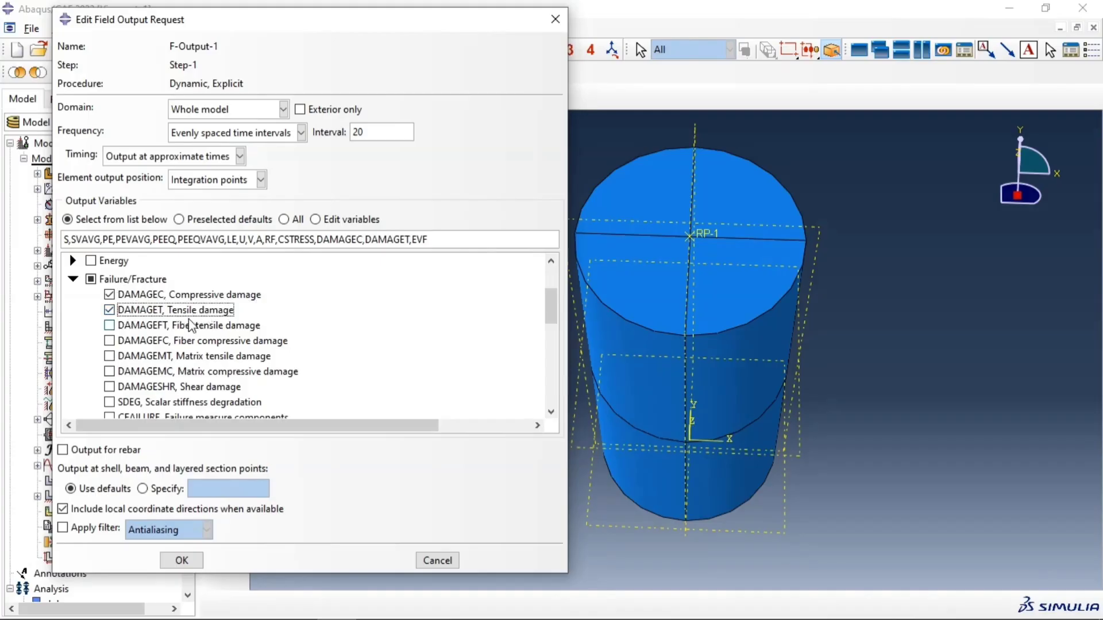
pyautogui.click(73, 279)
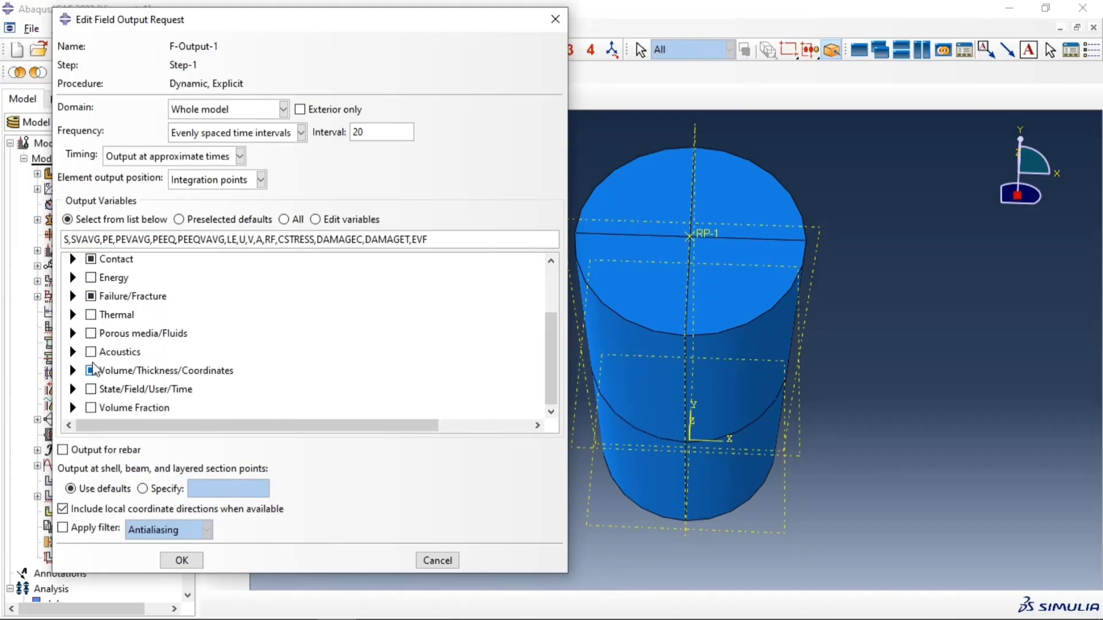
# Step: Add the STATUS variable from the State/Field/User/Time group to the field output request
pyautogui.click(73, 389)
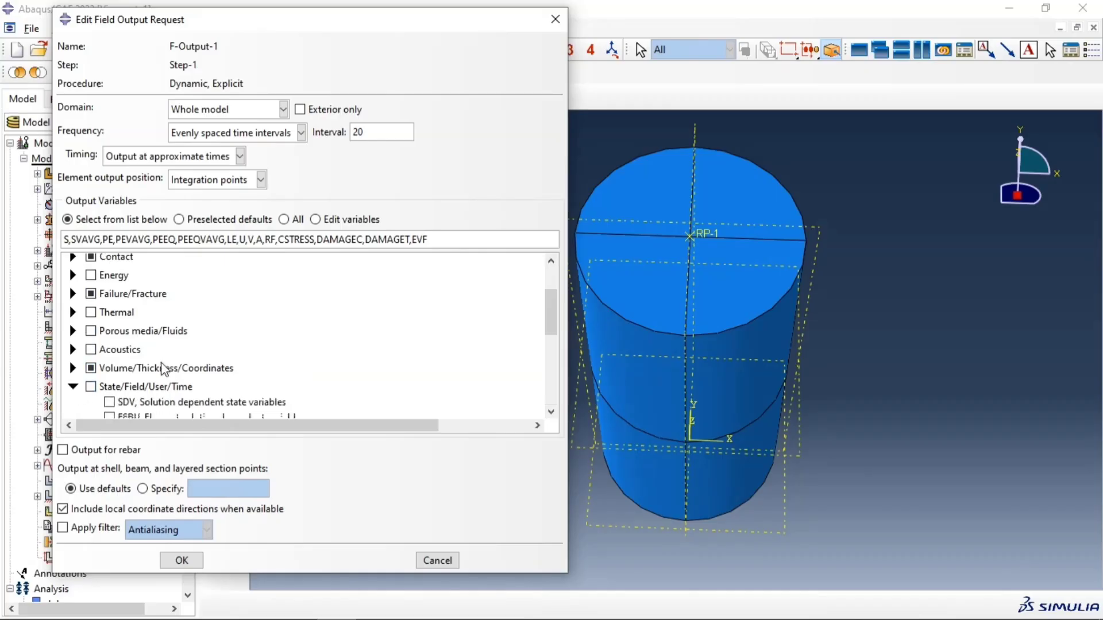
pyautogui.scroll(-4, 168, 365)
pyautogui.scroll(-1, 168, 366)
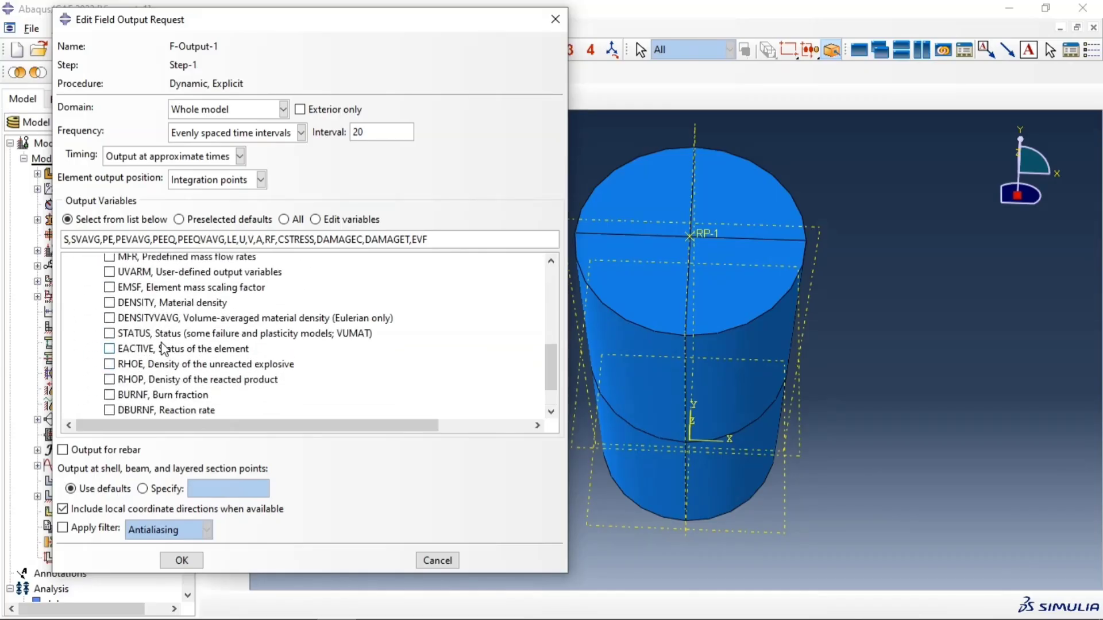
pyautogui.click(110, 333)
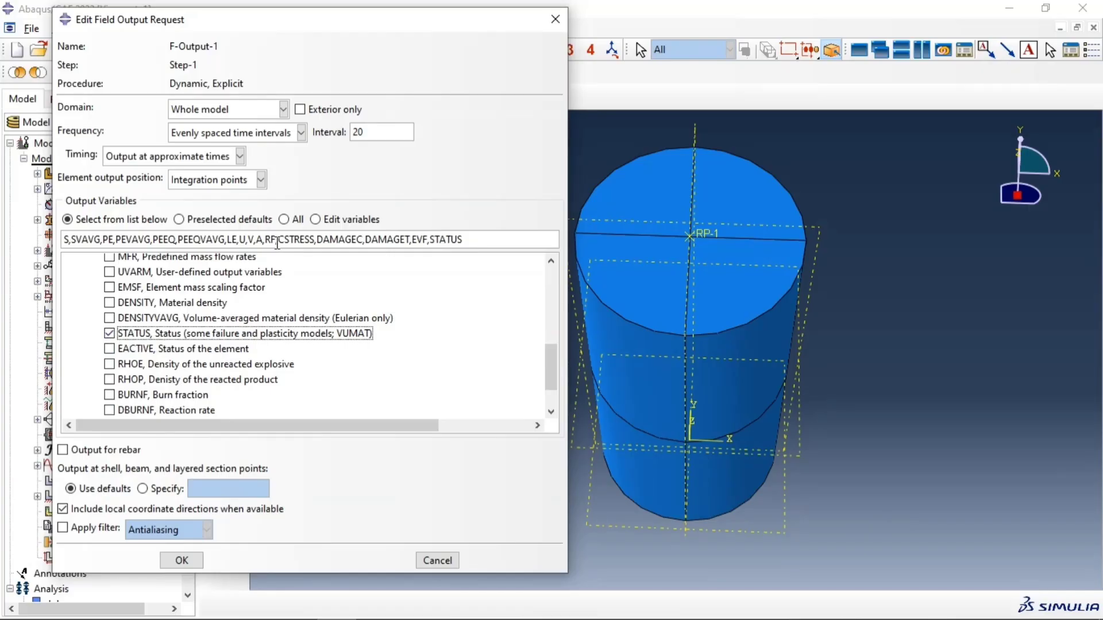
# Step: Set the field output frequency to every 0.01 units of time, confirm the request and close its manager
pyautogui.click(250, 136)
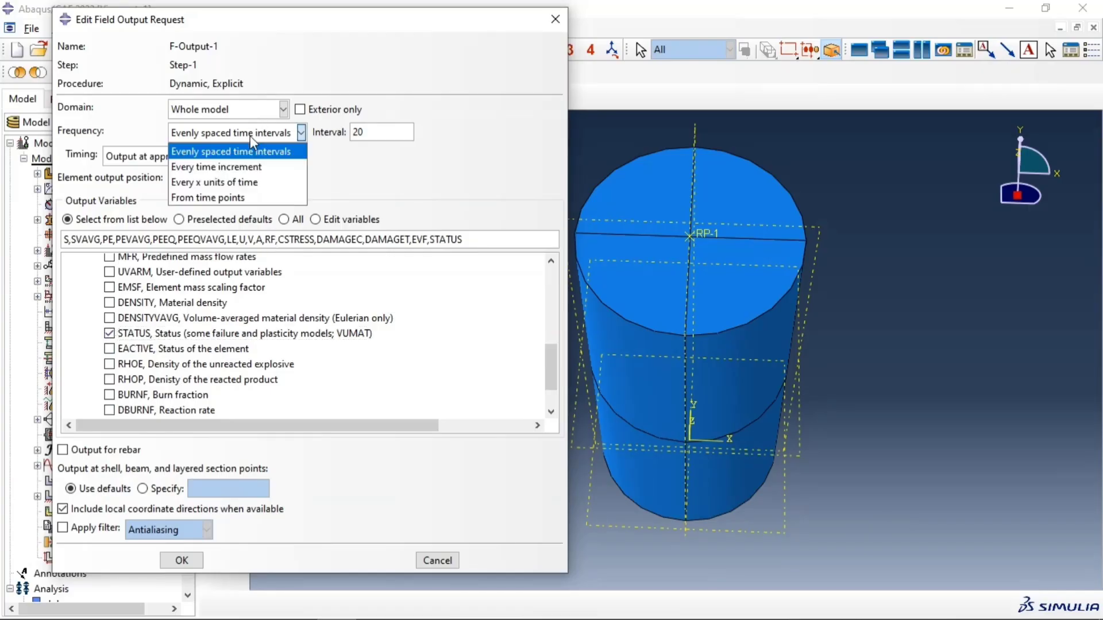
pyautogui.click(228, 183)
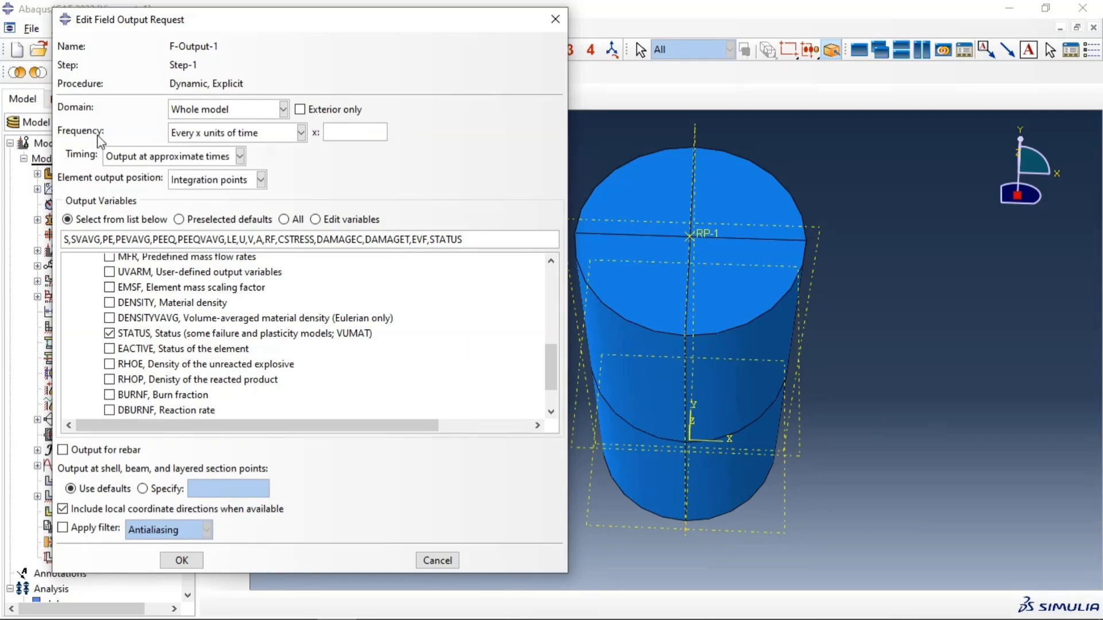
pyautogui.click(340, 131)
pyautogui.write('0.01')
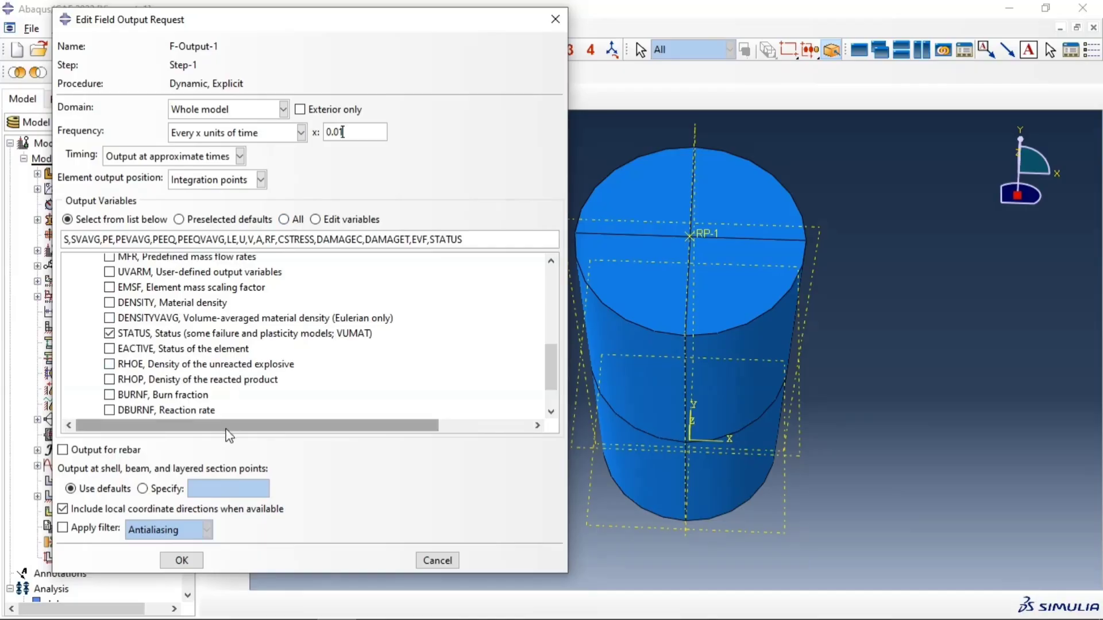
pyautogui.click(183, 561)
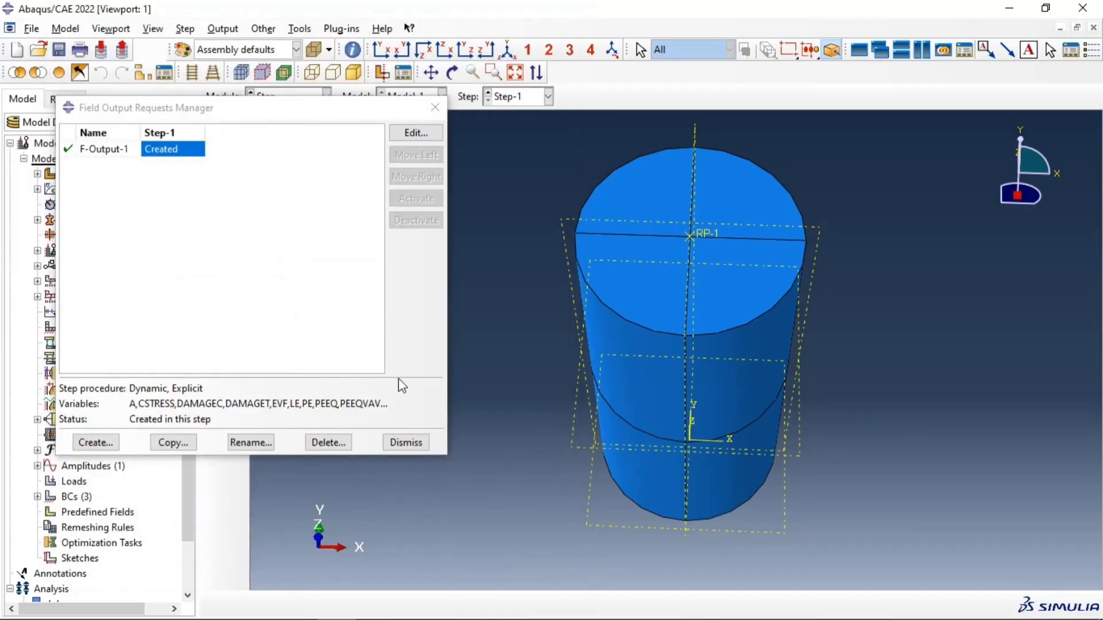
pyautogui.click(414, 445)
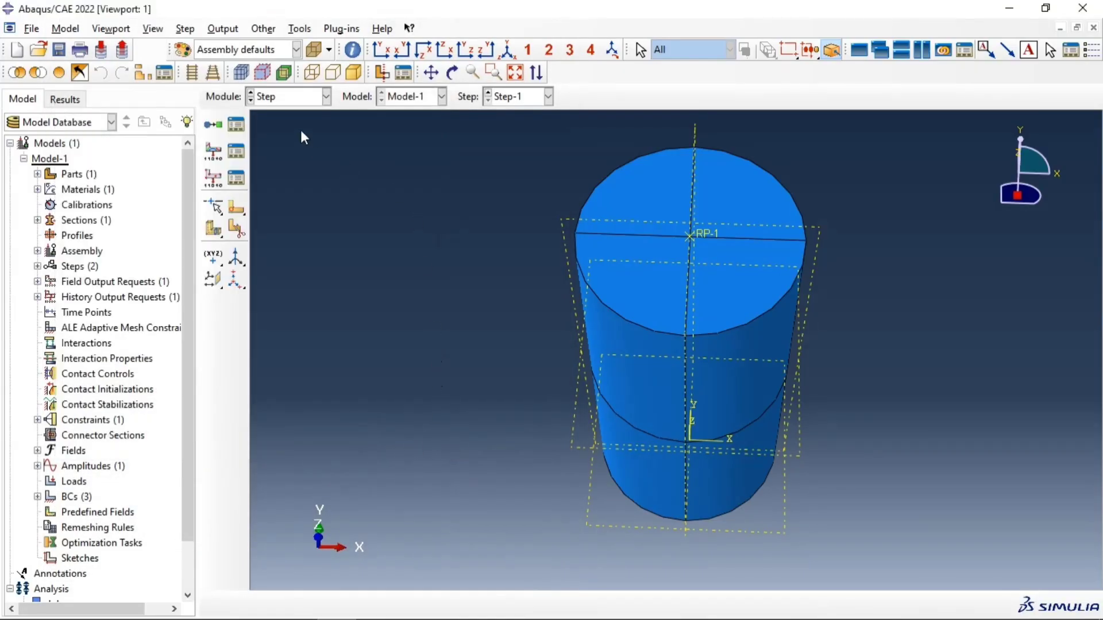
# Step: Switch to the Mesh module, display the Cylinder part and seed it with an approximate global size of 5
pyautogui.click(296, 96)
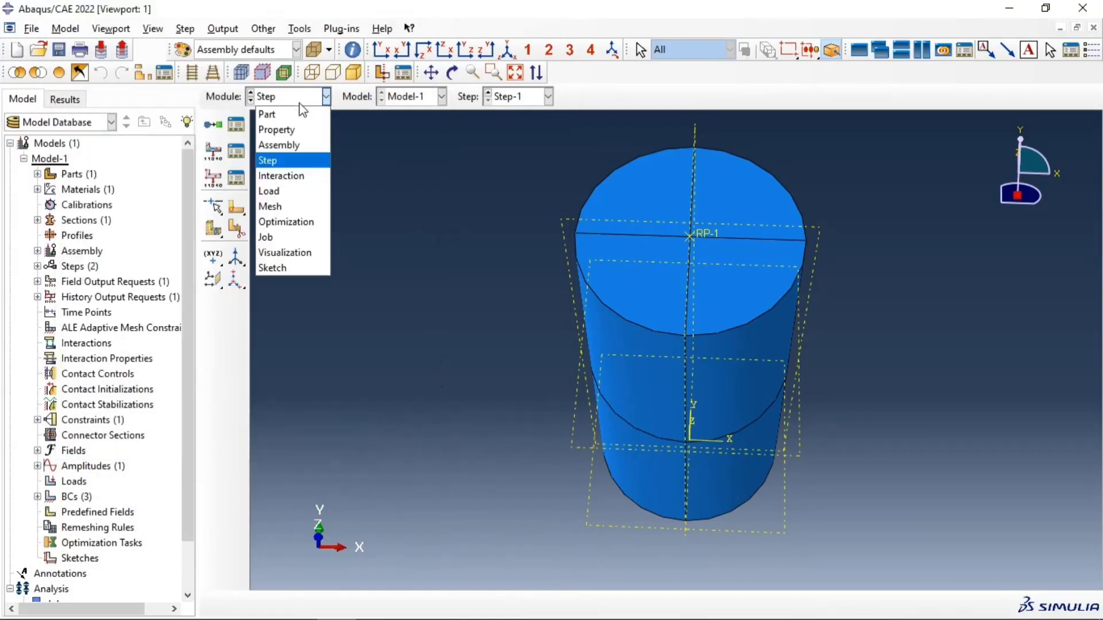
pyautogui.click(294, 206)
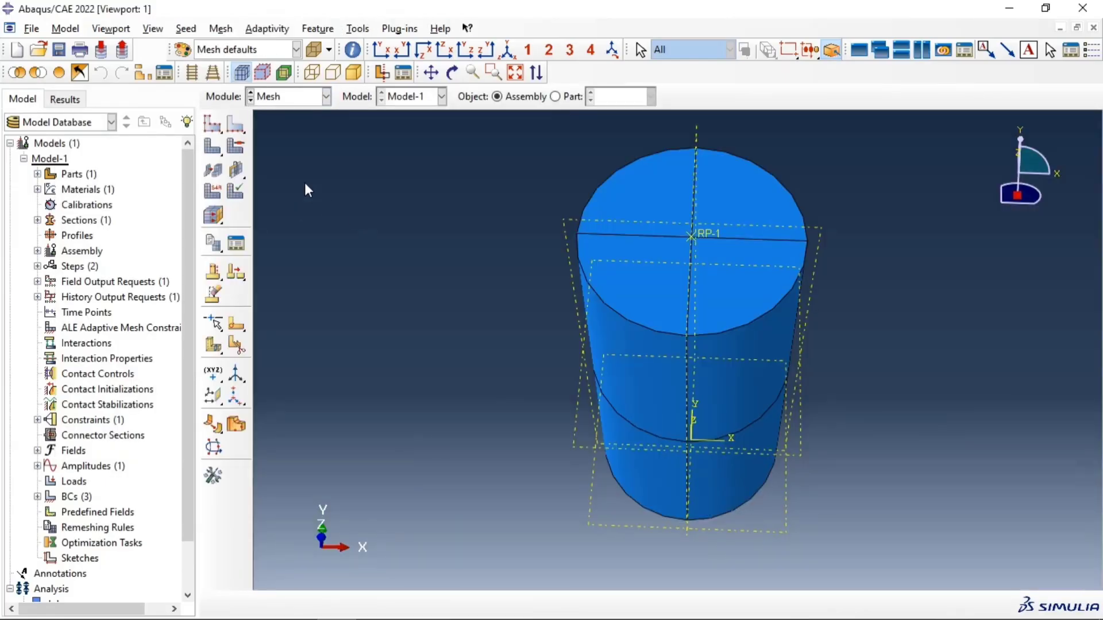
pyautogui.click(555, 96)
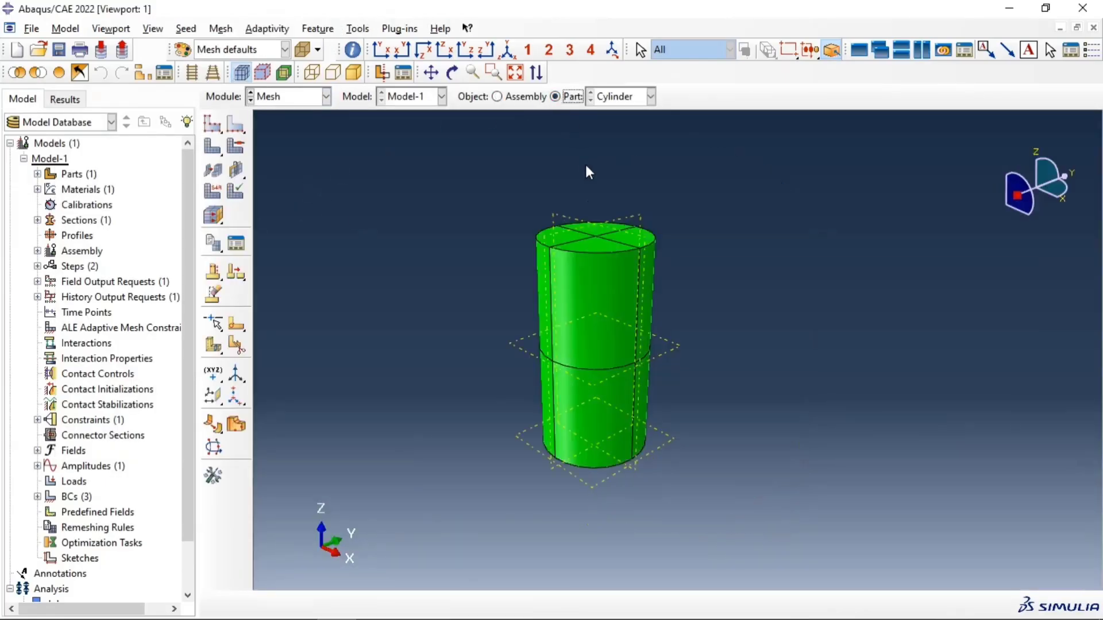
pyautogui.click(212, 123)
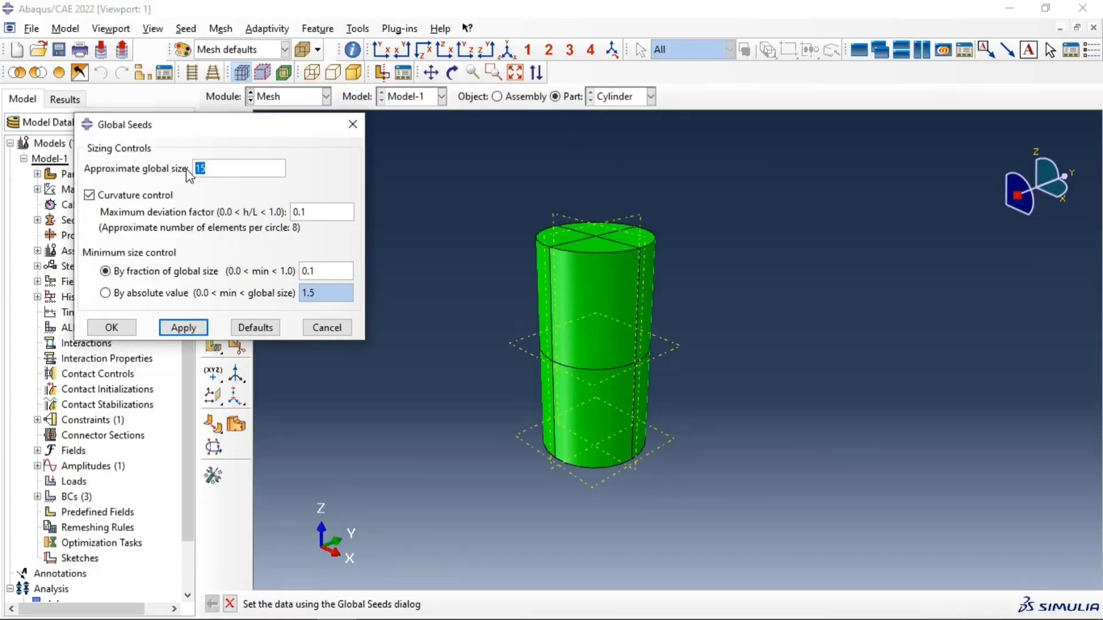
pyautogui.write('5')
pyautogui.click(177, 330)
pyautogui.click(112, 328)
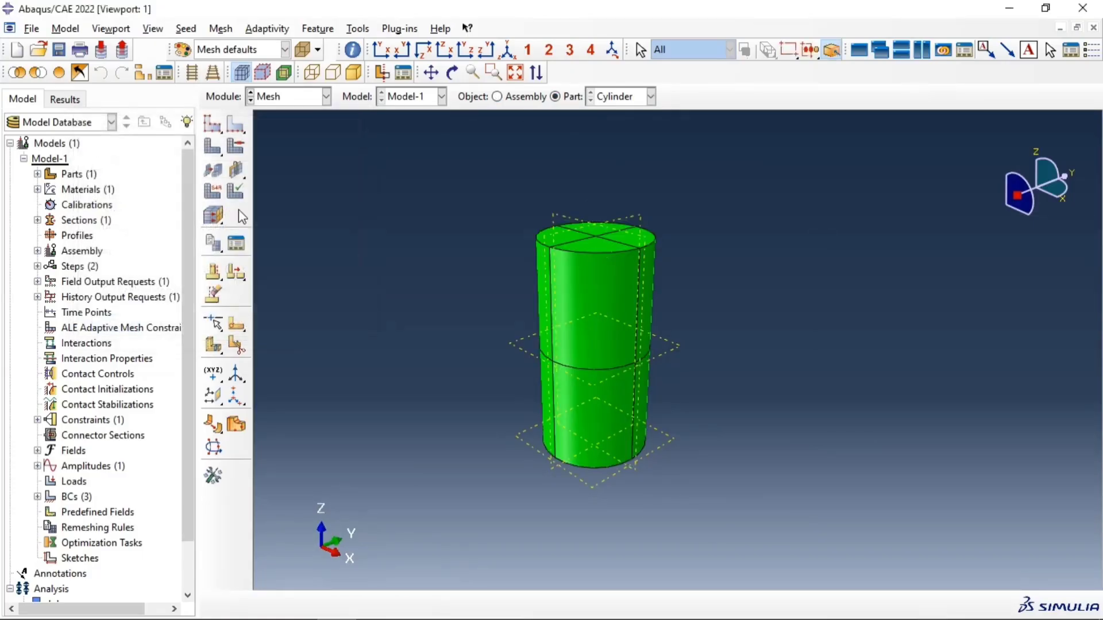
# Step: Mesh the Cylinder part with the assigned global seeds
pyautogui.click(212, 148)
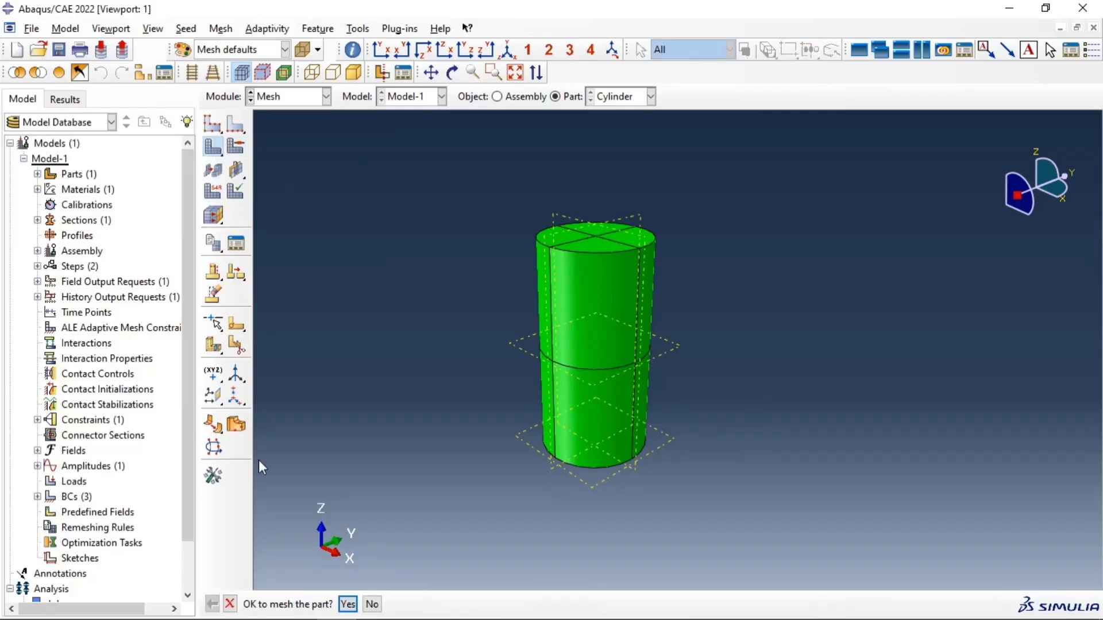
pyautogui.click(347, 604)
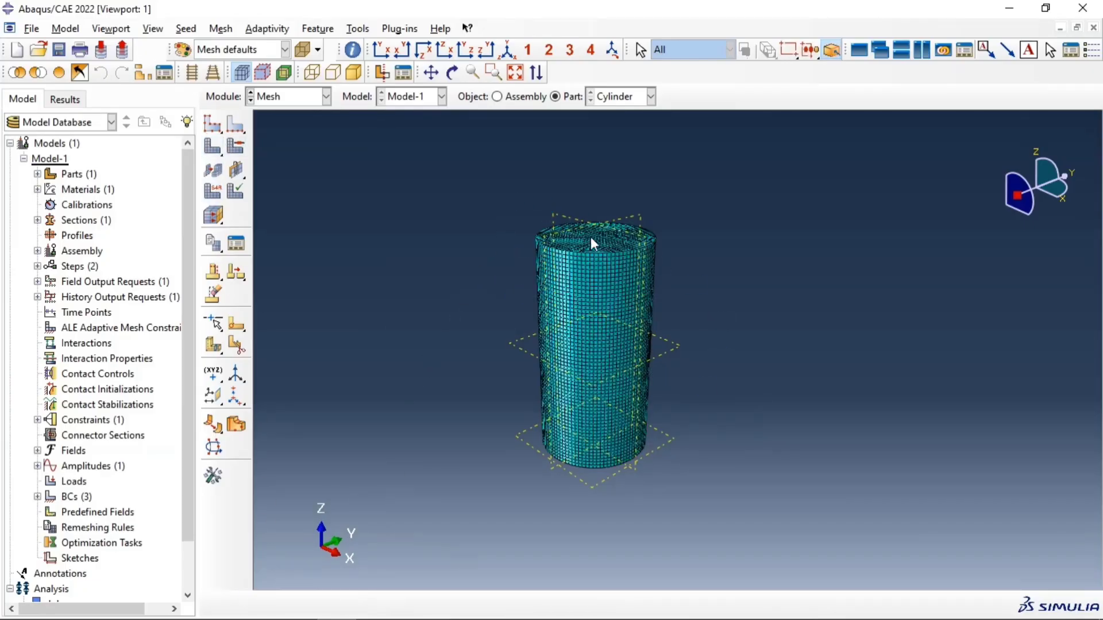
pyautogui.keyDown('ctrl'); pyautogui.keyDown('alt'); pyautogui.moveTo(601, 231); pyautogui.dragTo(622, 261); pyautogui.keyUp('alt'); pyautogui.keyUp('ctrl')
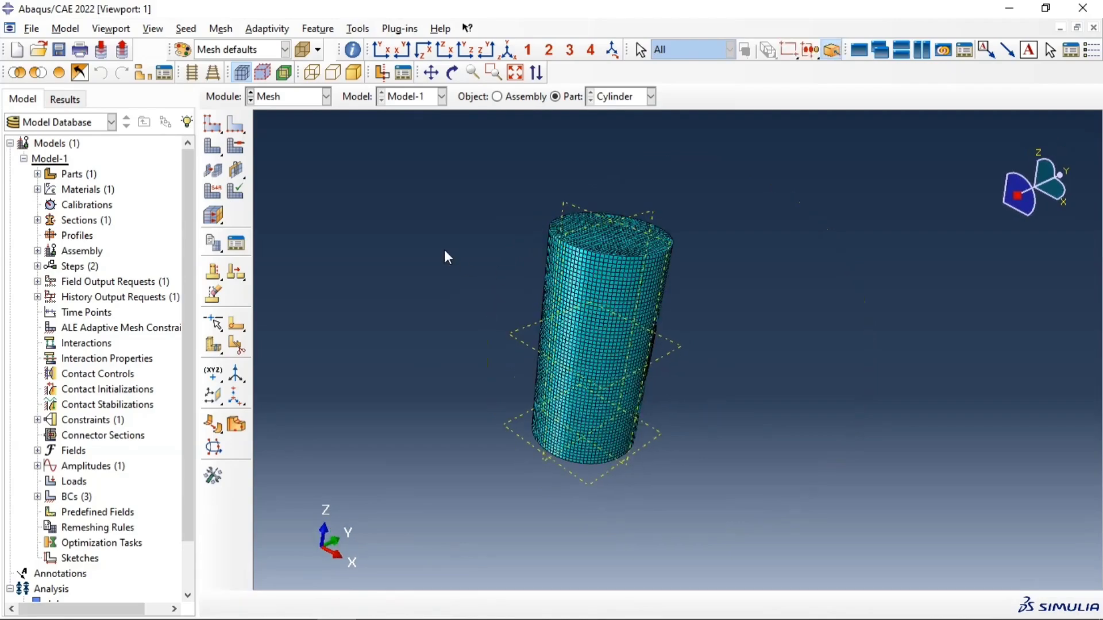
# Step: Start assigning an element type to all cells of the cylinder and choose the Explicit element library
pyautogui.click(217, 194)
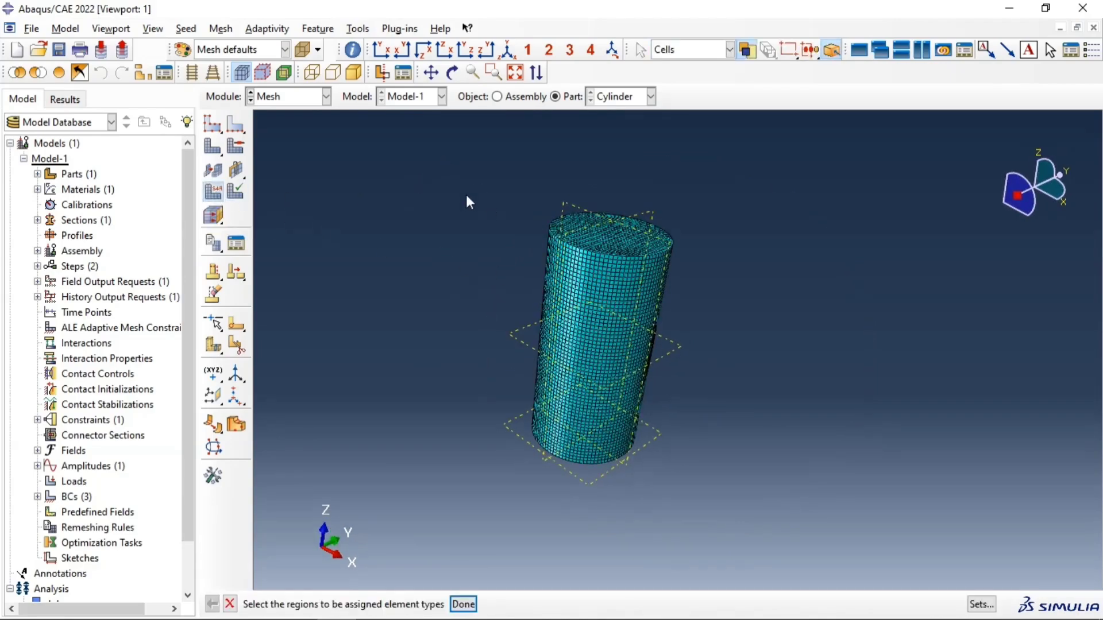
pyautogui.moveTo(451, 175); pyautogui.dragTo(800, 474)
pyautogui.click(465, 604)
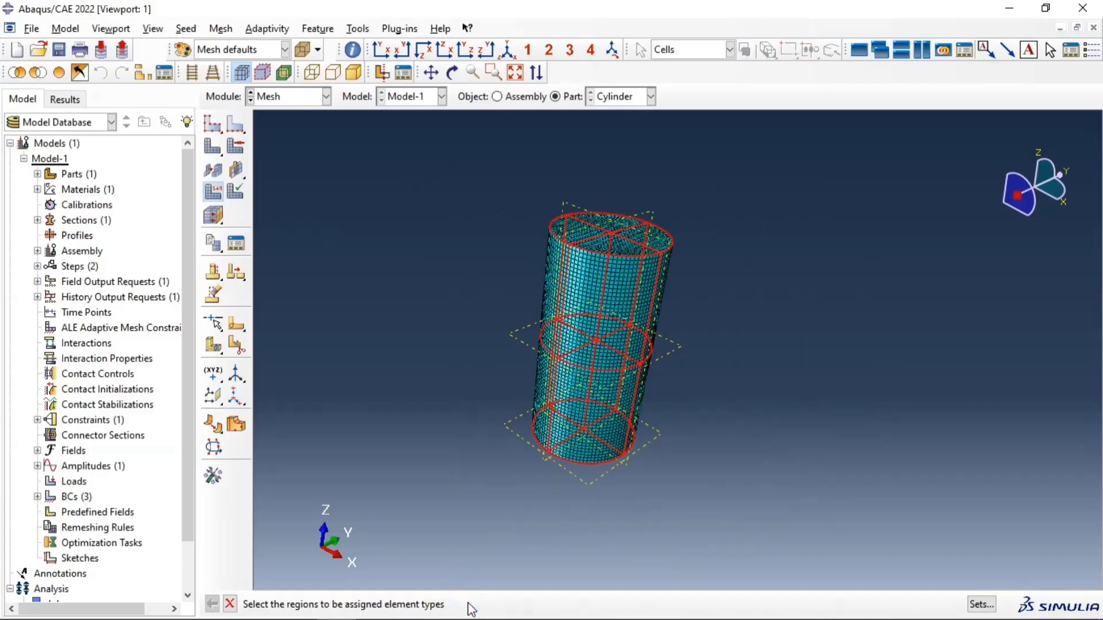
pyautogui.click(127, 143)
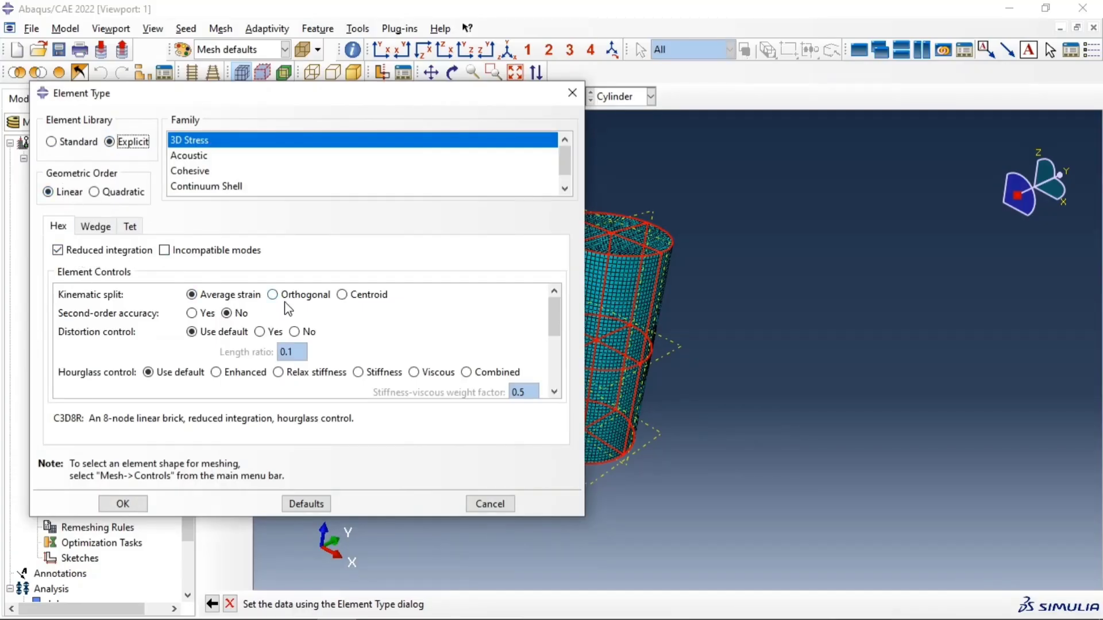
# Step: Set element deletion to Yes for the hex elements and confirm the element type assignment
pyautogui.scroll(-1, 345, 343)
pyautogui.scroll(-2, 344, 343)
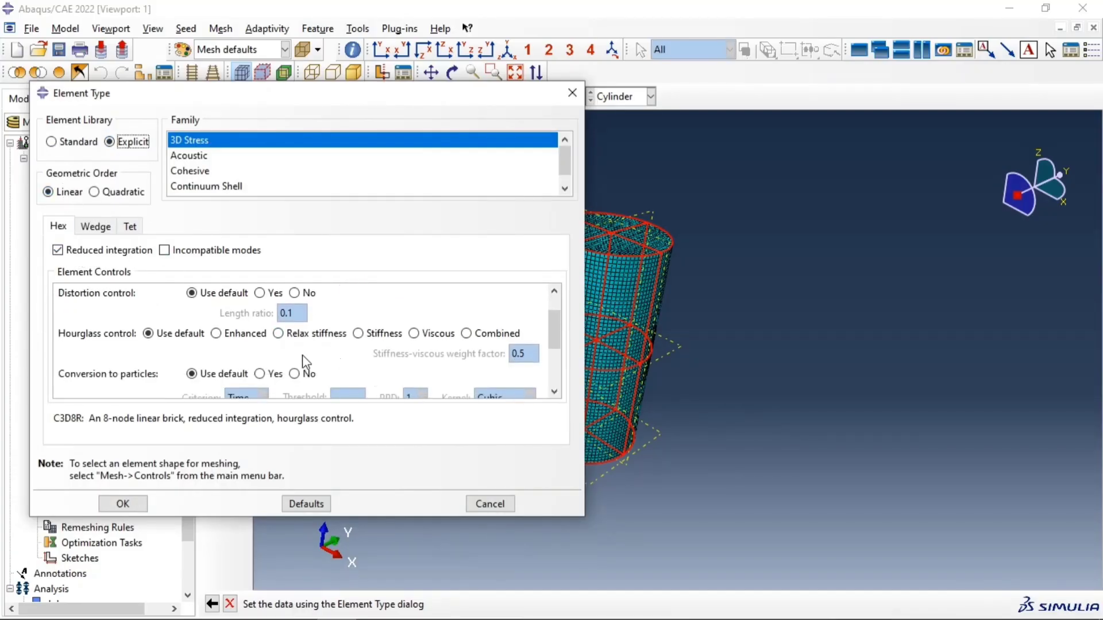
pyautogui.scroll(-3, 270, 366)
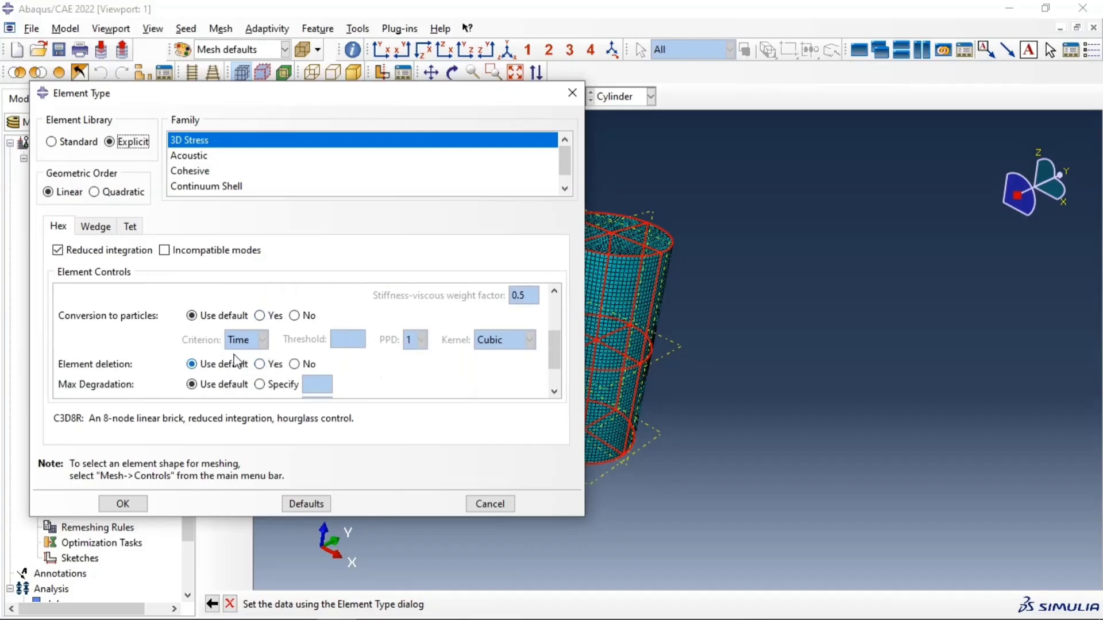
pyautogui.click(267, 367)
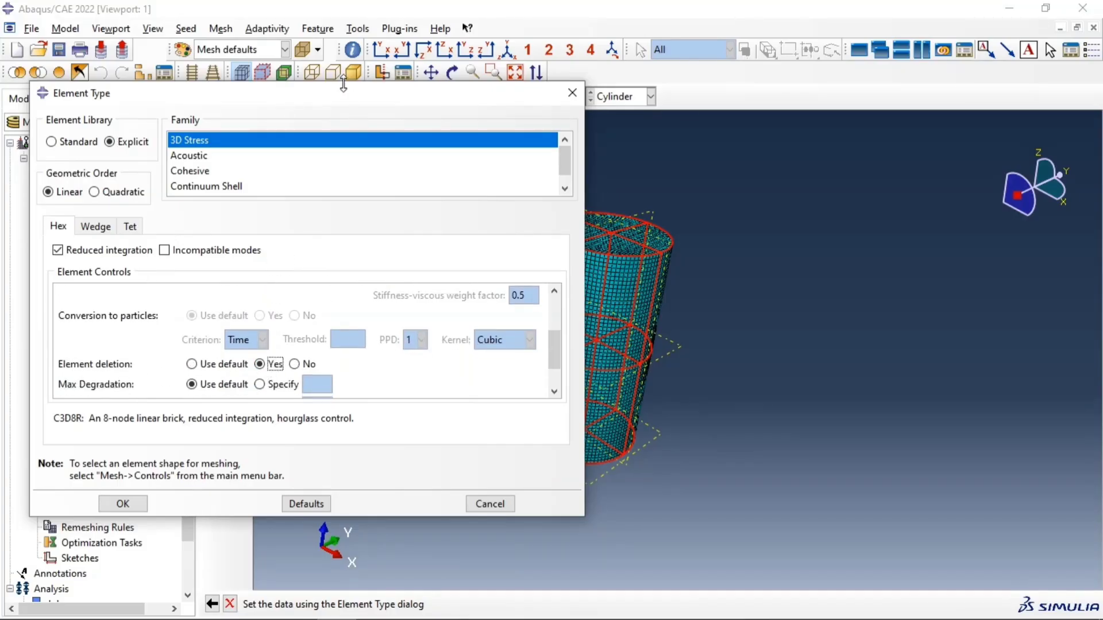
pyautogui.moveTo(343, 82); pyautogui.dragTo(343, 44)
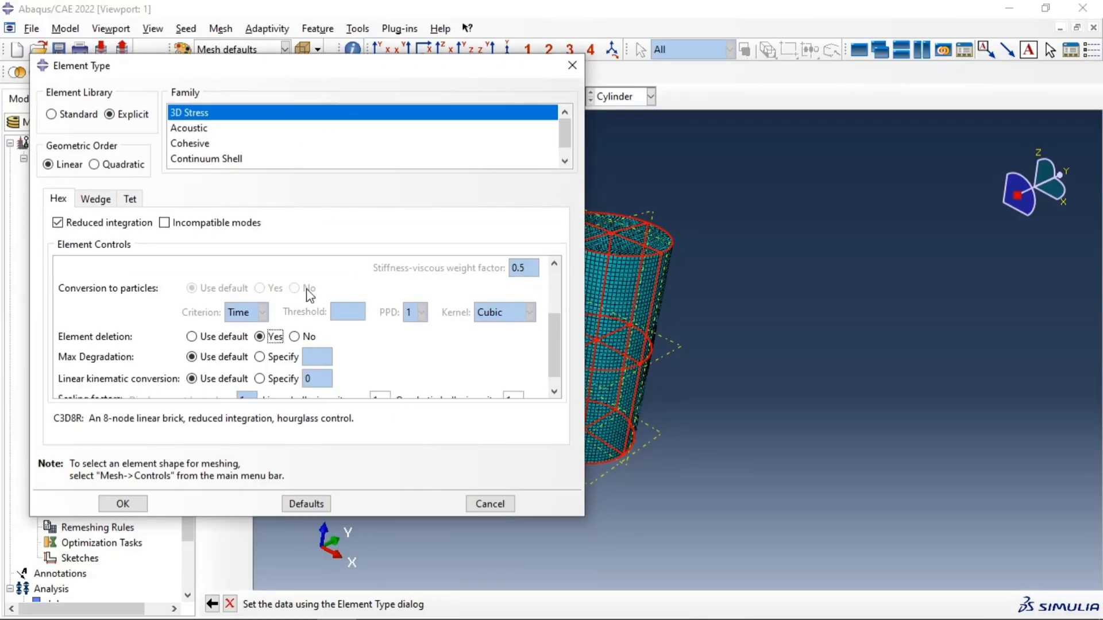
pyautogui.scroll(-2, 271, 287)
pyautogui.scroll(1, 236, 273)
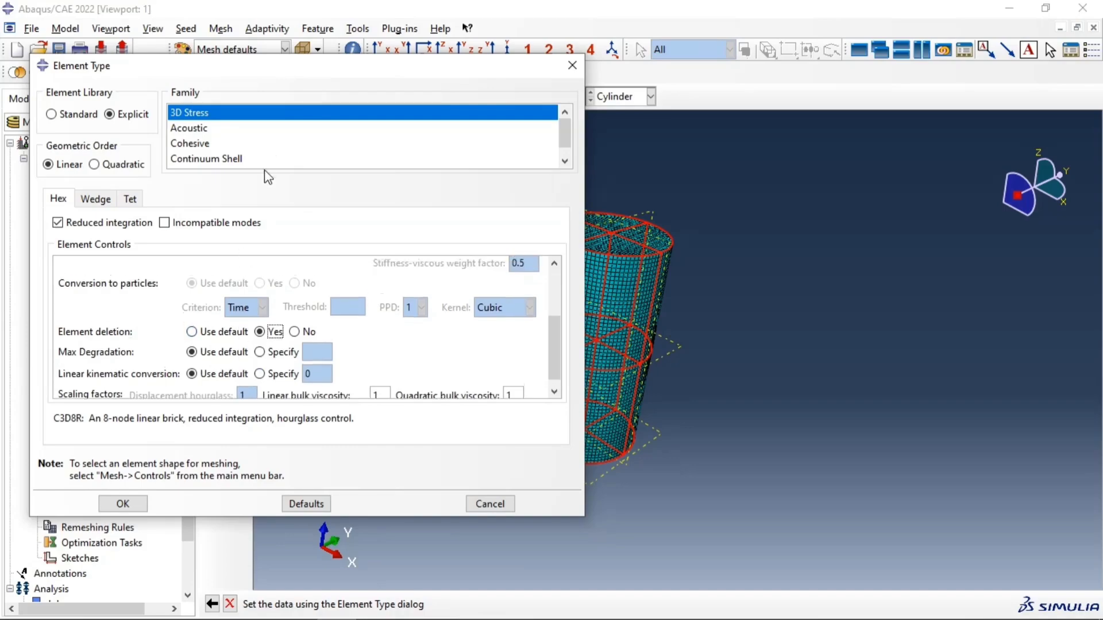
pyautogui.click(137, 501)
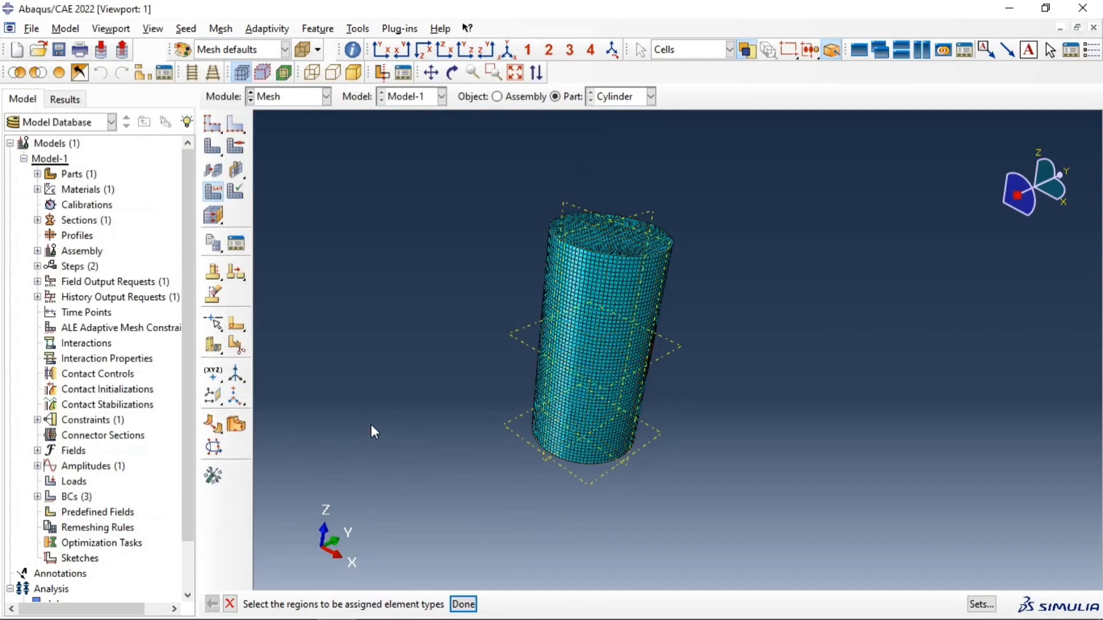
pyautogui.click(464, 604)
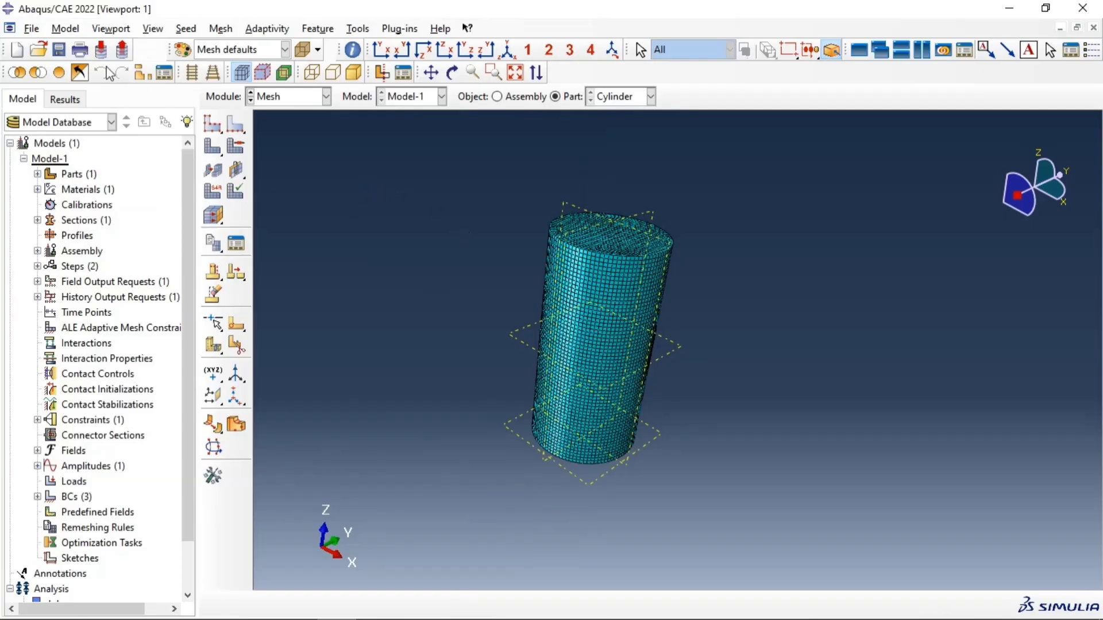
# Step: Open the keyword editor for Model-1 and add a new block after the Concrete Tension Stiffening block
pyautogui.click(74, 32)
pyautogui.moveTo(111, 29)
pyautogui.moveTo(66, 28)
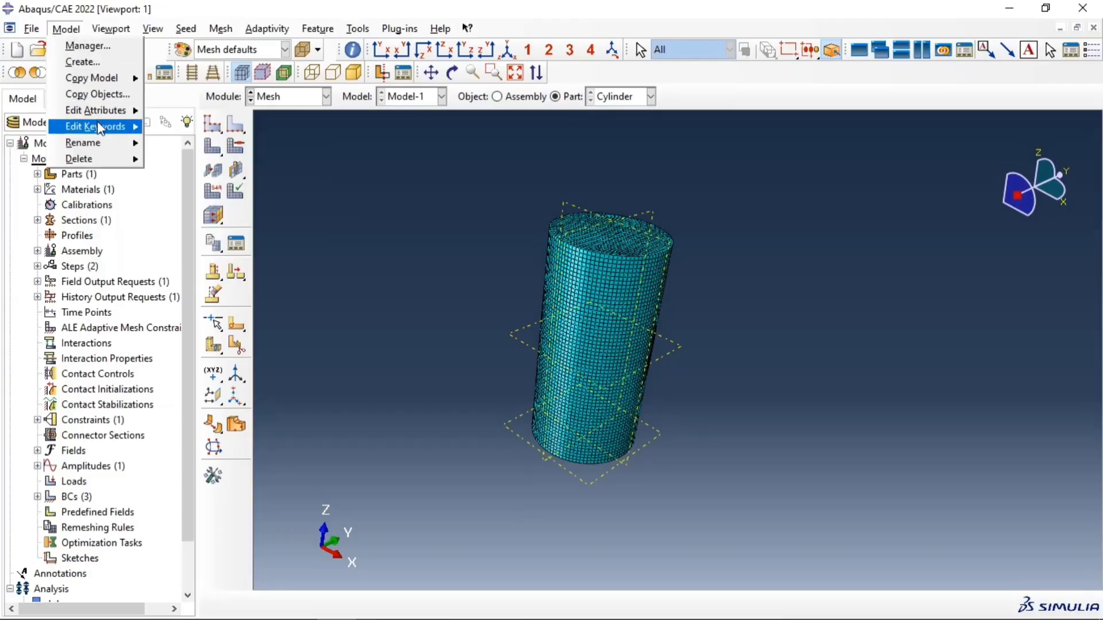
pyautogui.moveTo(98, 124)
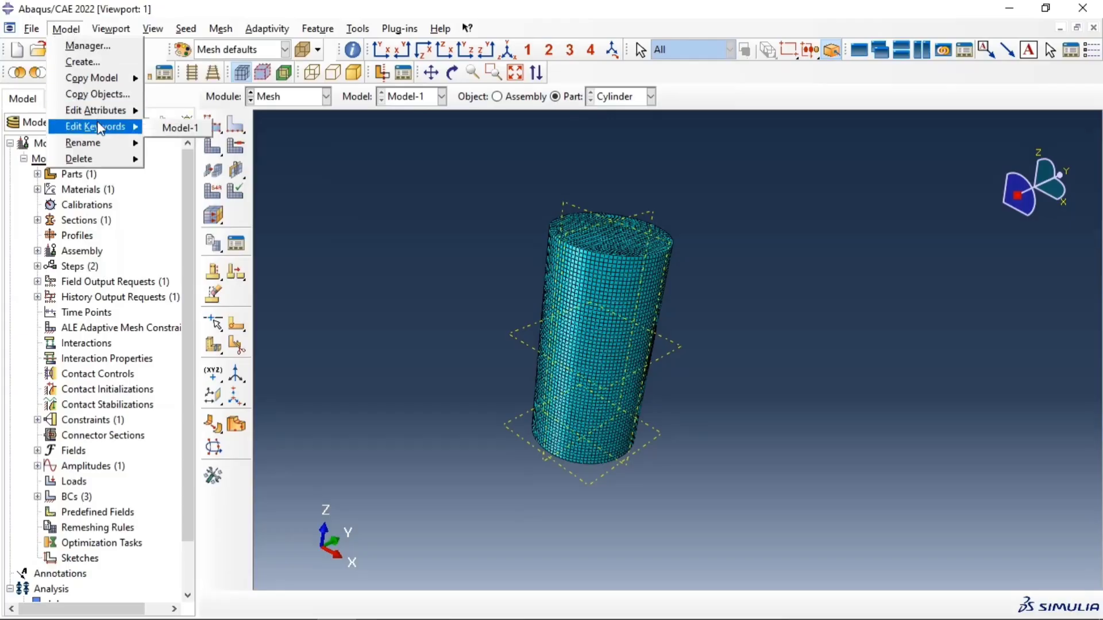
pyautogui.click(159, 128)
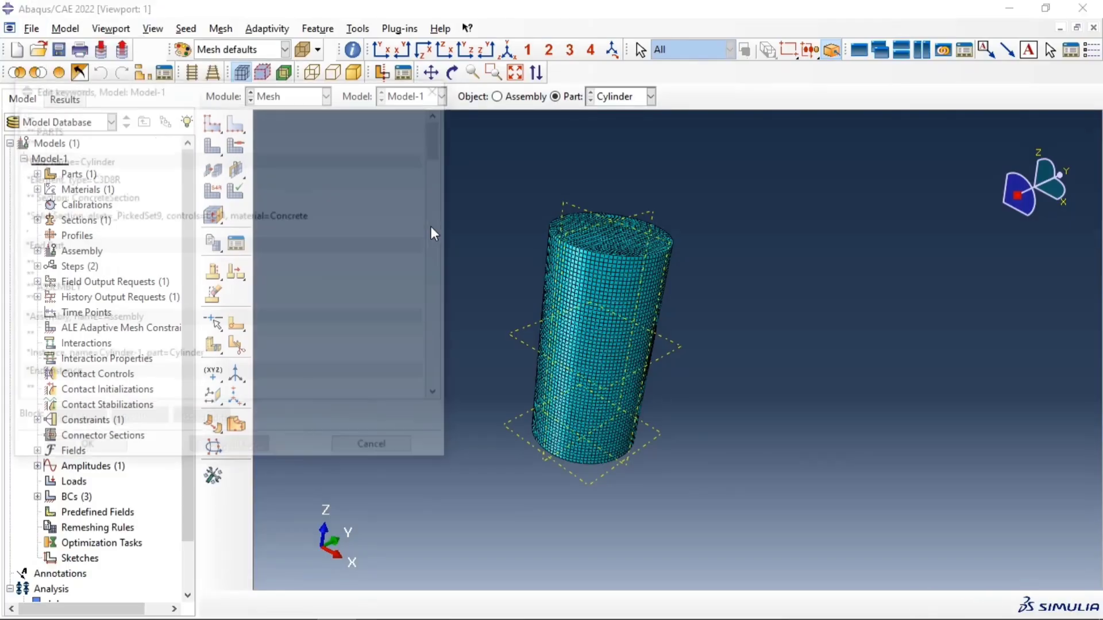
pyautogui.scroll(-3, 236, 227)
pyautogui.scroll(-15, 236, 230)
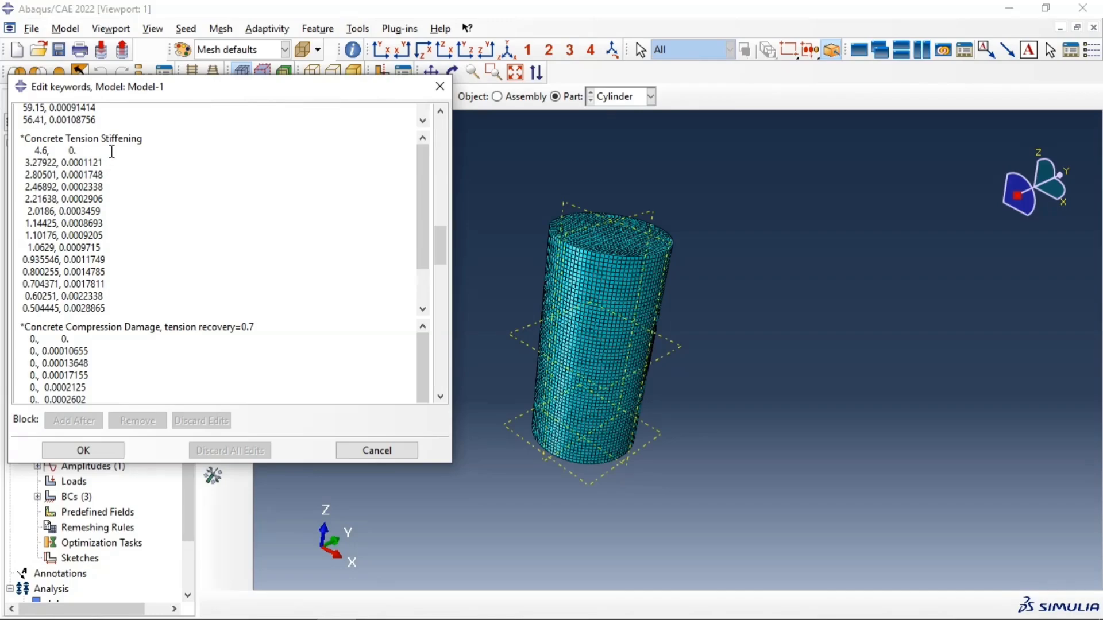
pyautogui.click(125, 307)
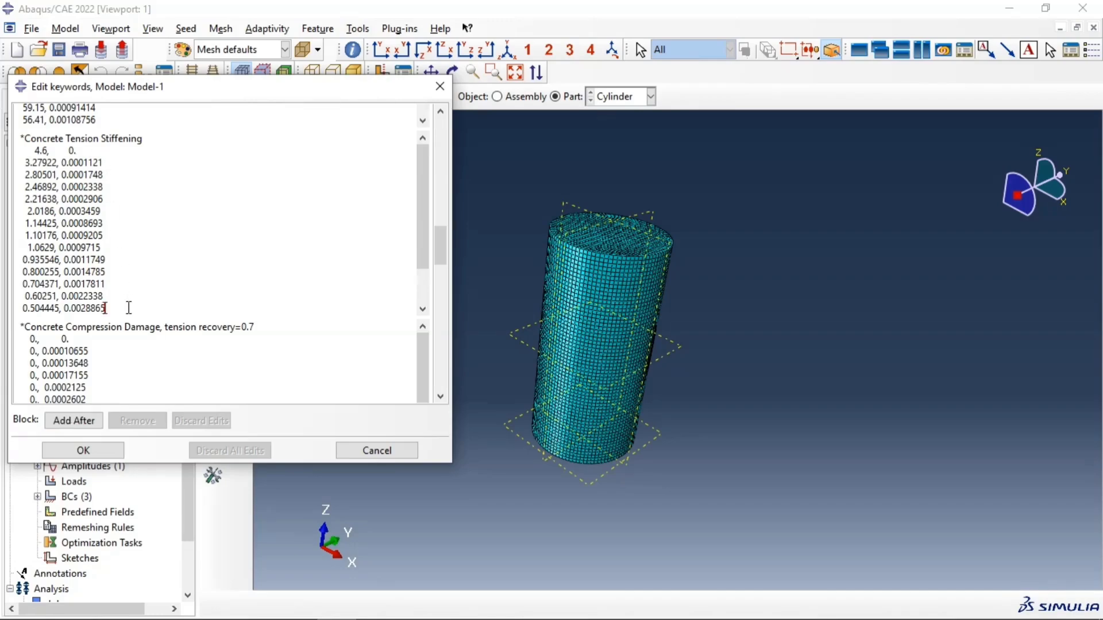
pyautogui.click(96, 422)
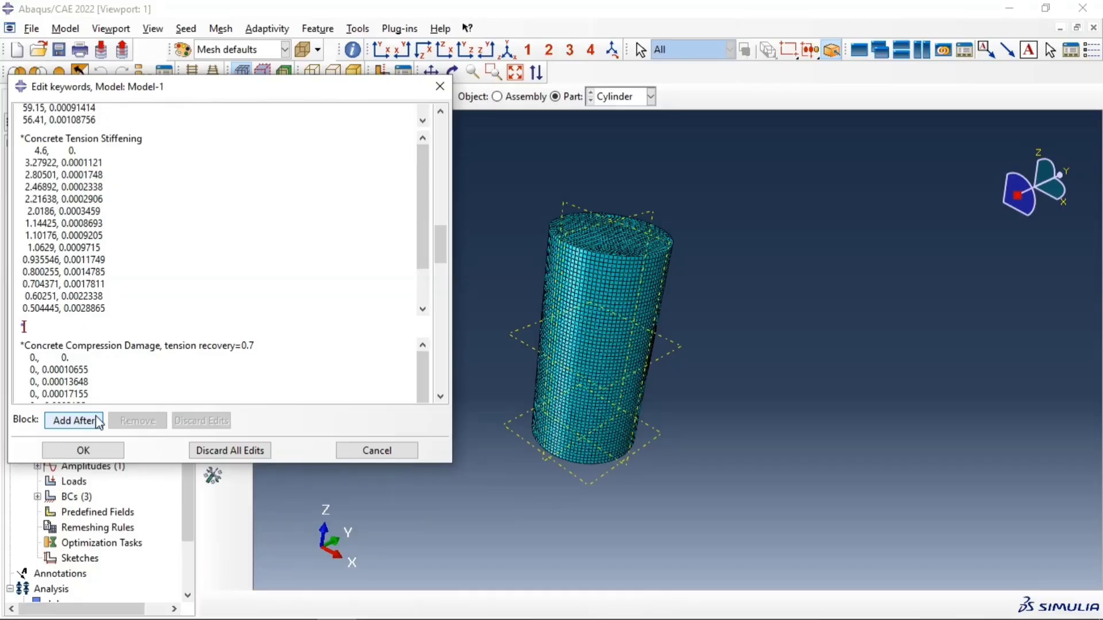
# Step: Enter the keyword line "*Concrete Failure, TYPE=Strain" in the new block and begin its data line
pyautogui.write('ncrete Failure, TYPE')
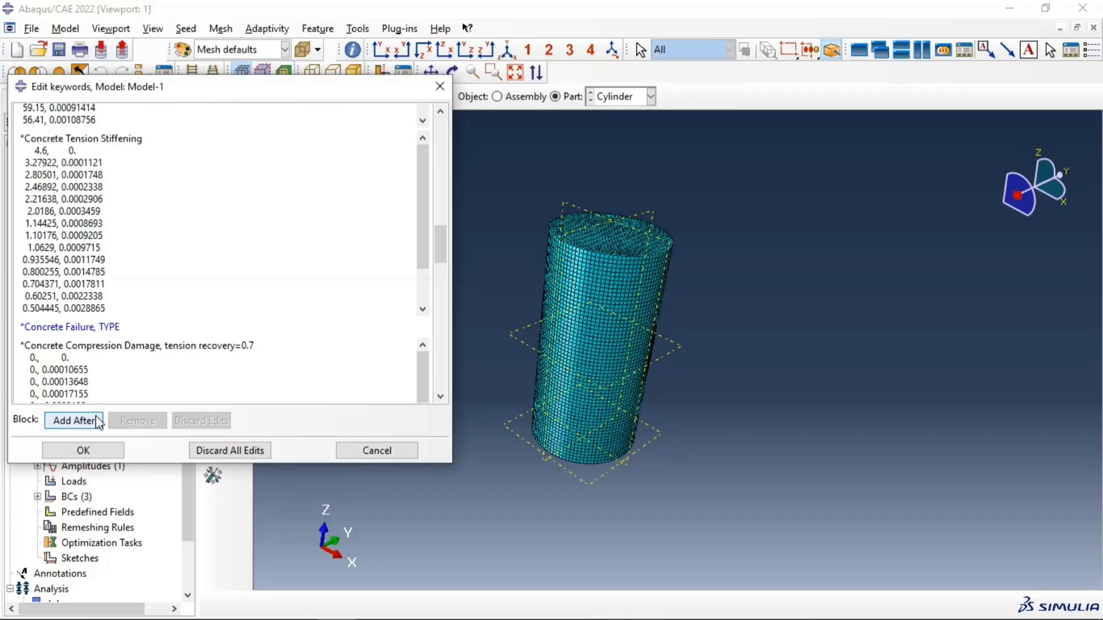
pyautogui.write('=Strain')
pyautogui.press('Return')
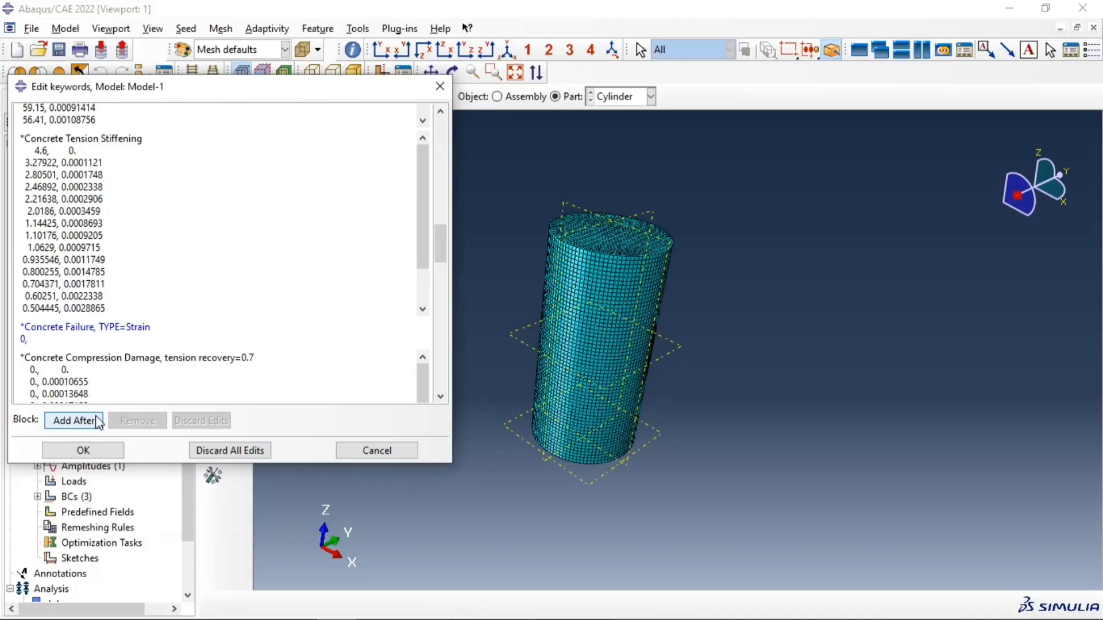
# Step: Complete the Concrete Failure data line as 0,0.0095,0,0.935 and save the keyword edits
pyautogui.click(25, 340)
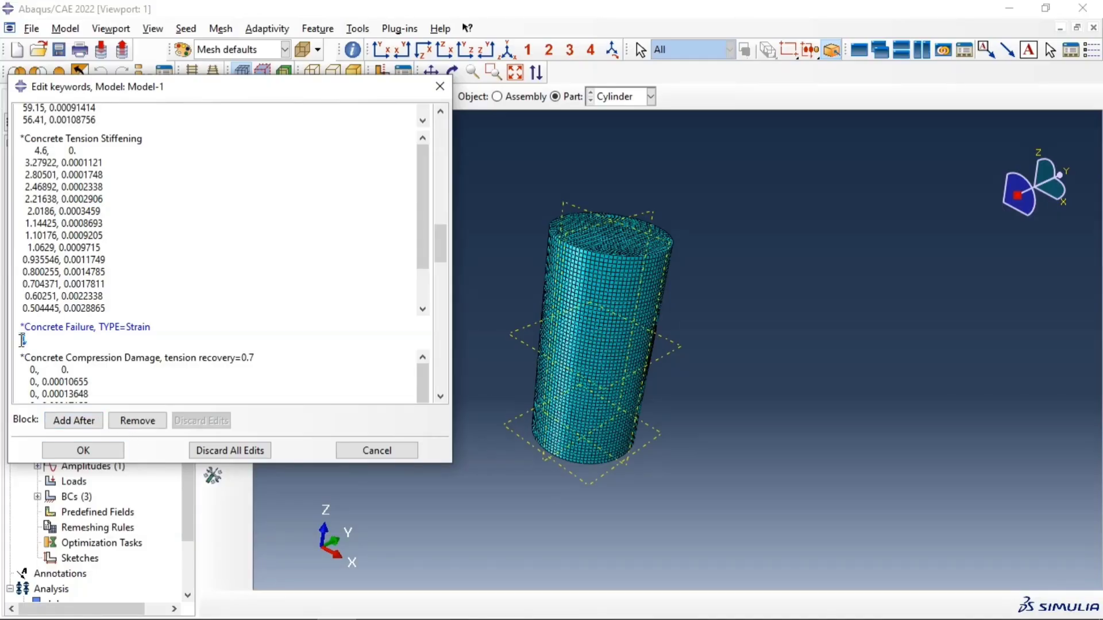
pyautogui.click(76, 345)
pyautogui.write('0.0095')
pyautogui.write('5')
pyautogui.write('0.935')
pyautogui.click(73, 450)
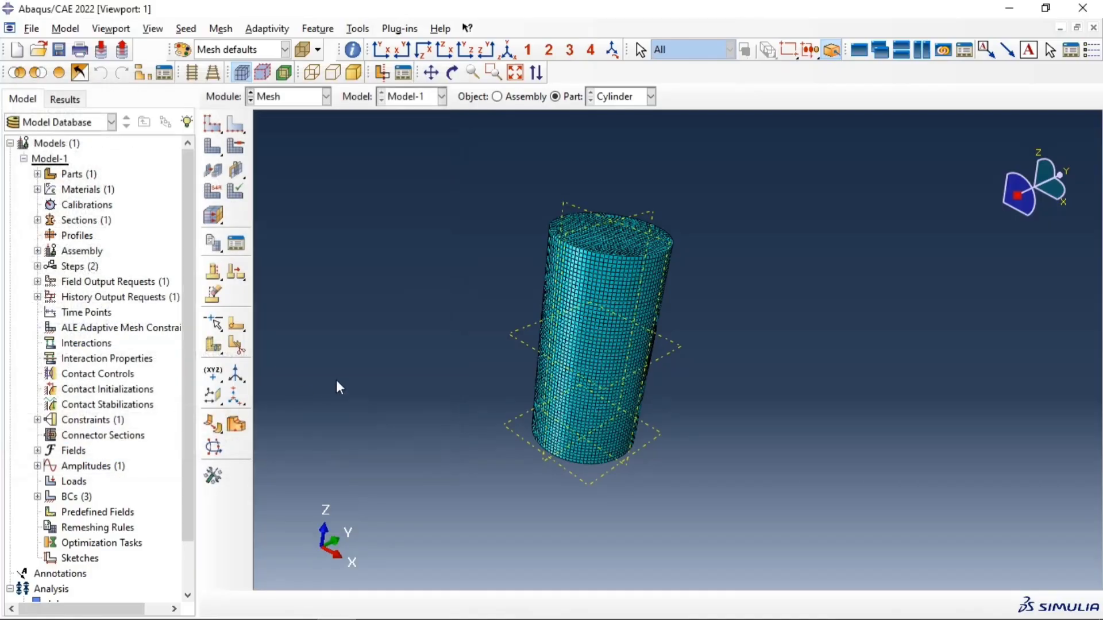
# Step: Reopen Model-1's keywords, check the Concrete Failure block after the tension stiffening data, and close the editor
pyautogui.click(71, 29)
pyautogui.moveTo(111, 122)
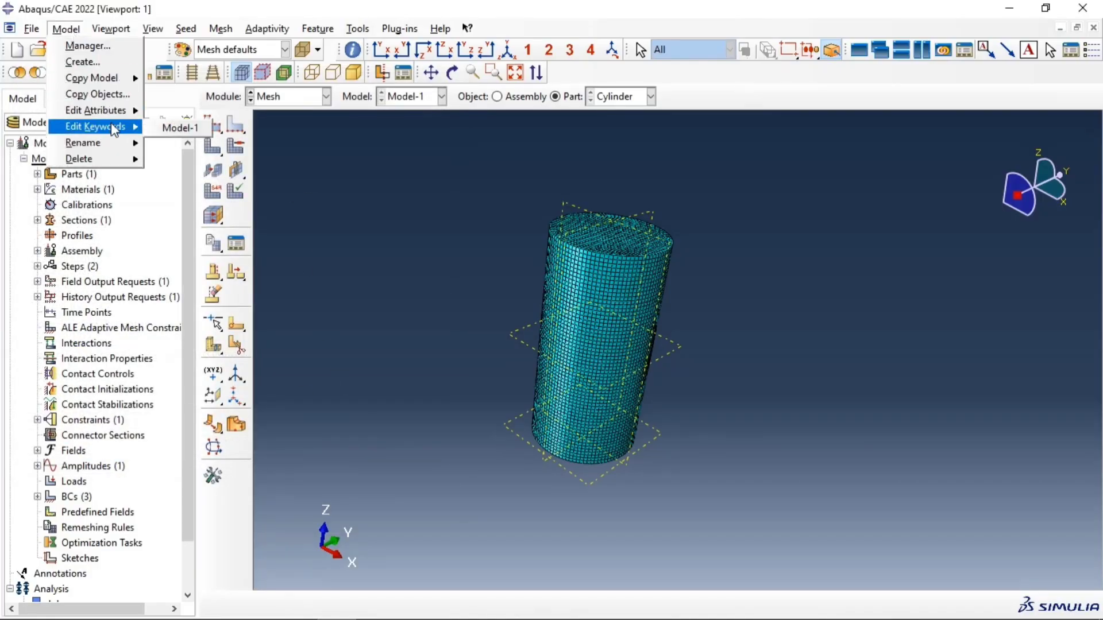
pyautogui.click(179, 127)
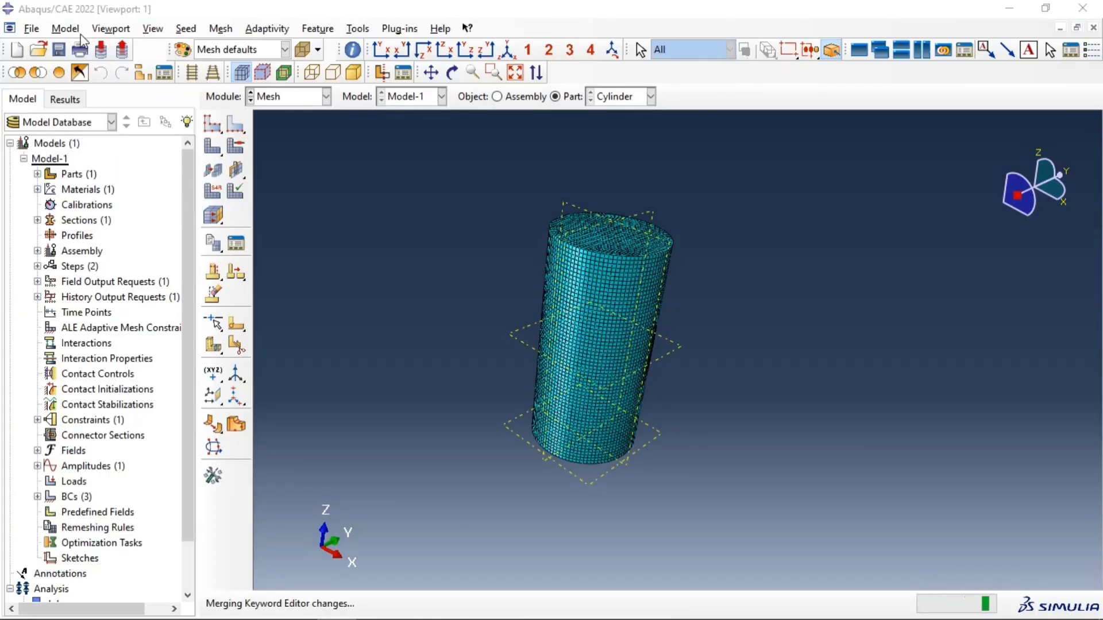
pyautogui.scroll(-6, 143, 214)
pyautogui.scroll(-10, 143, 214)
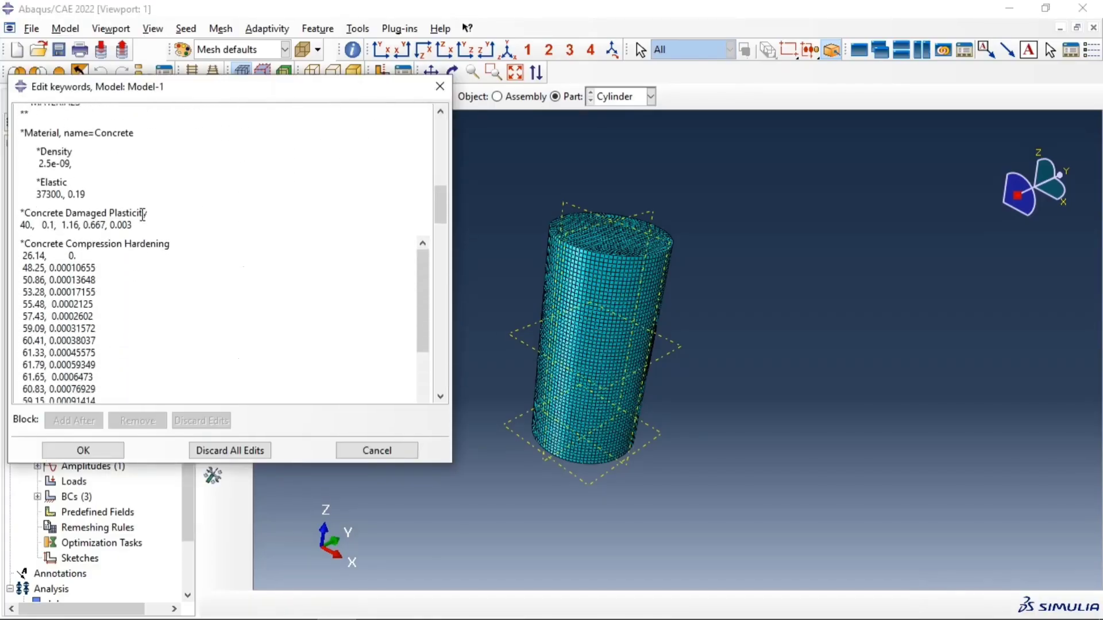
pyautogui.scroll(-1, 143, 289)
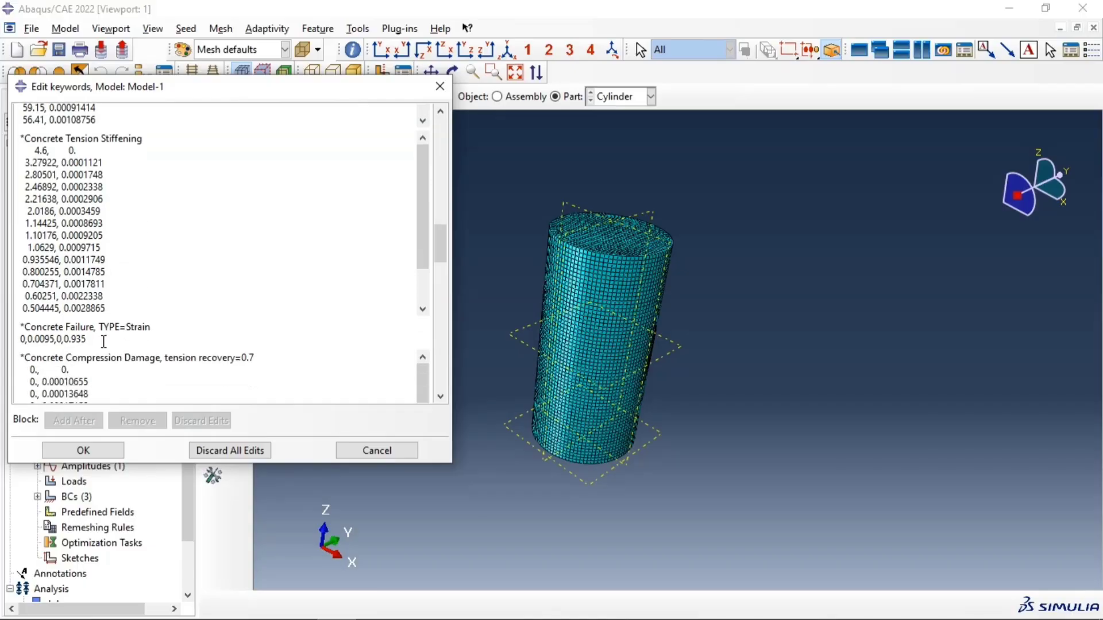
pyautogui.moveTo(86, 340); pyautogui.dragTo(22, 326)
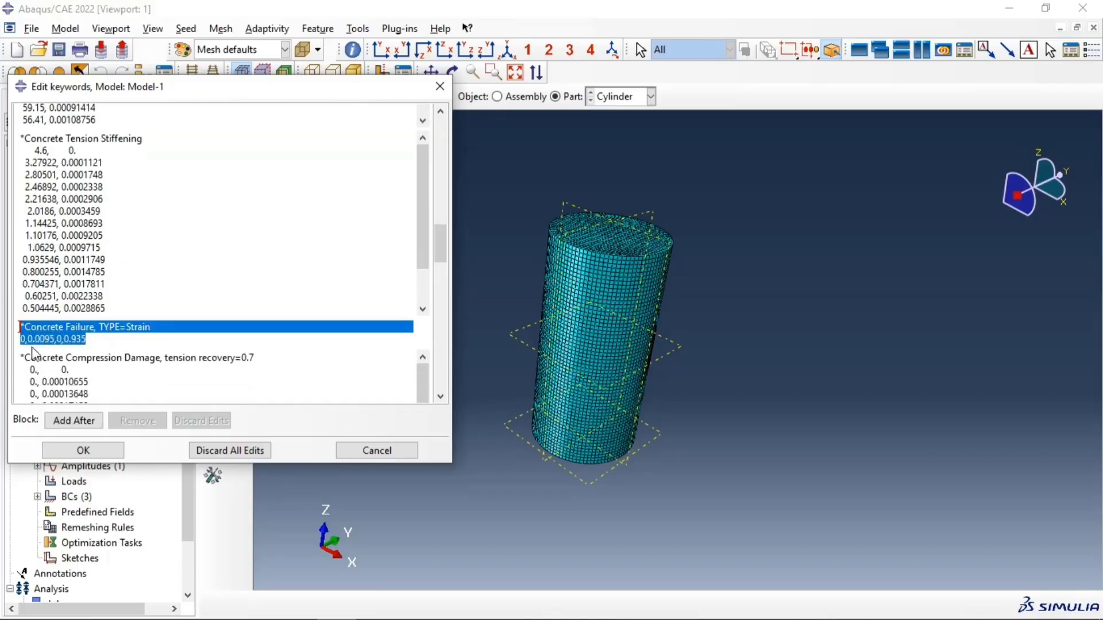
pyautogui.click(111, 451)
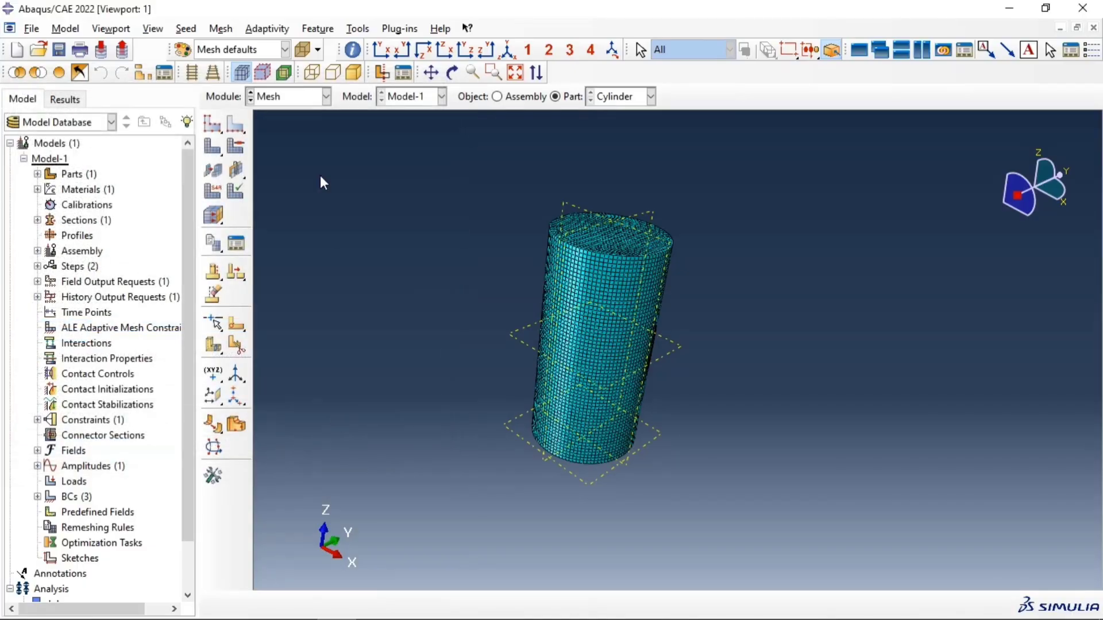
# Step: Switch to the Step module and open the mass scaling settings of the Dynamic, Explicit step Step-1 for editing
pyautogui.click(282, 102)
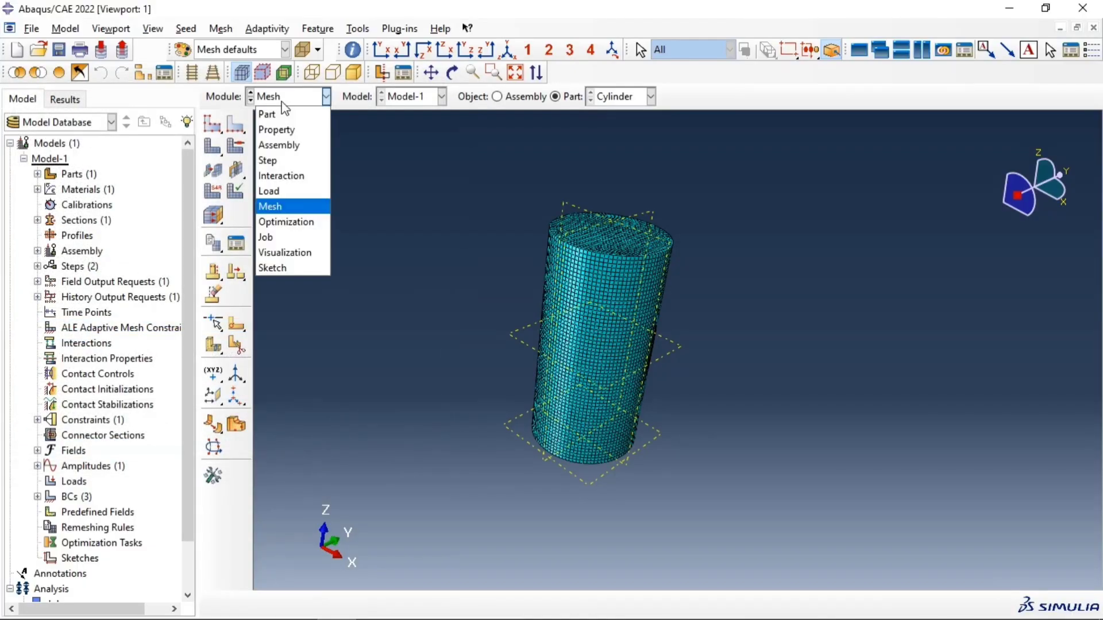
pyautogui.click(282, 237)
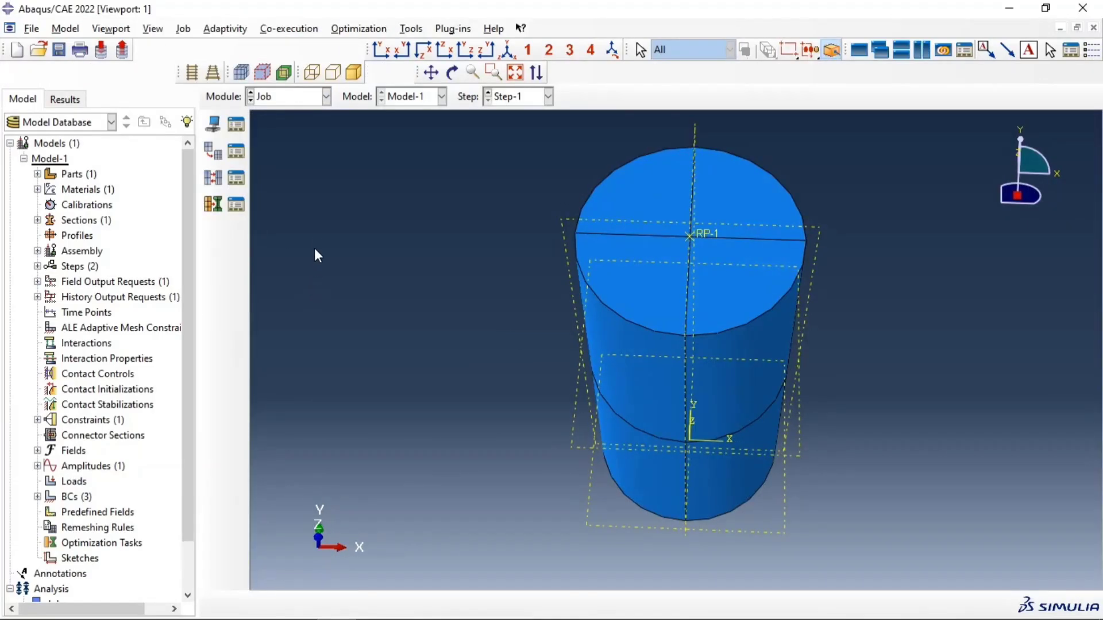
pyautogui.click(285, 98)
pyautogui.click(292, 155)
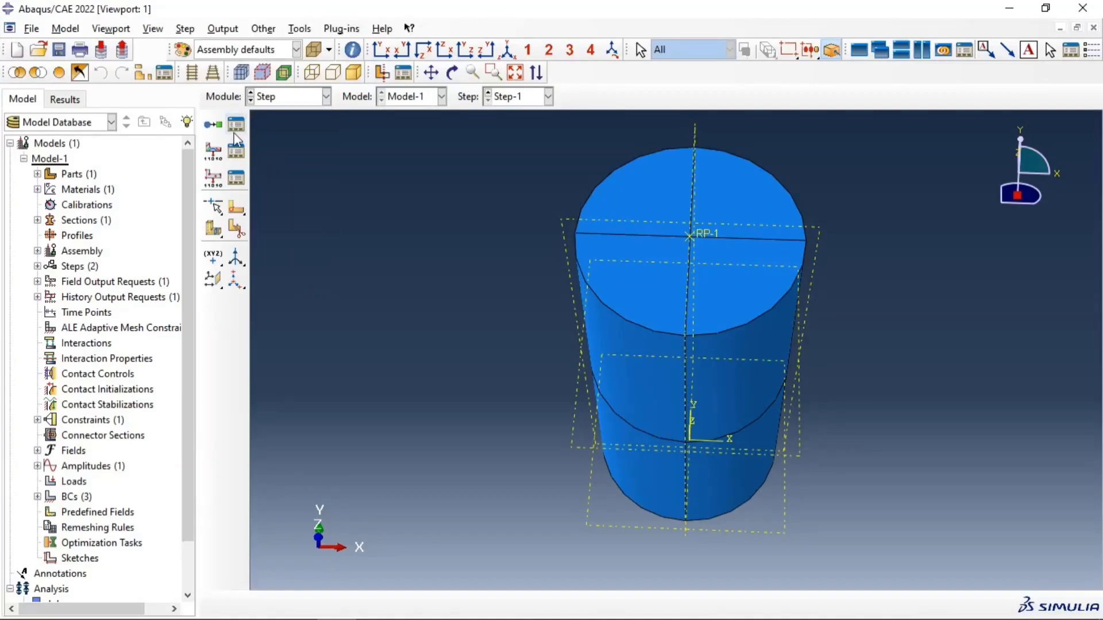
pyautogui.click(236, 125)
pyautogui.click(329, 194)
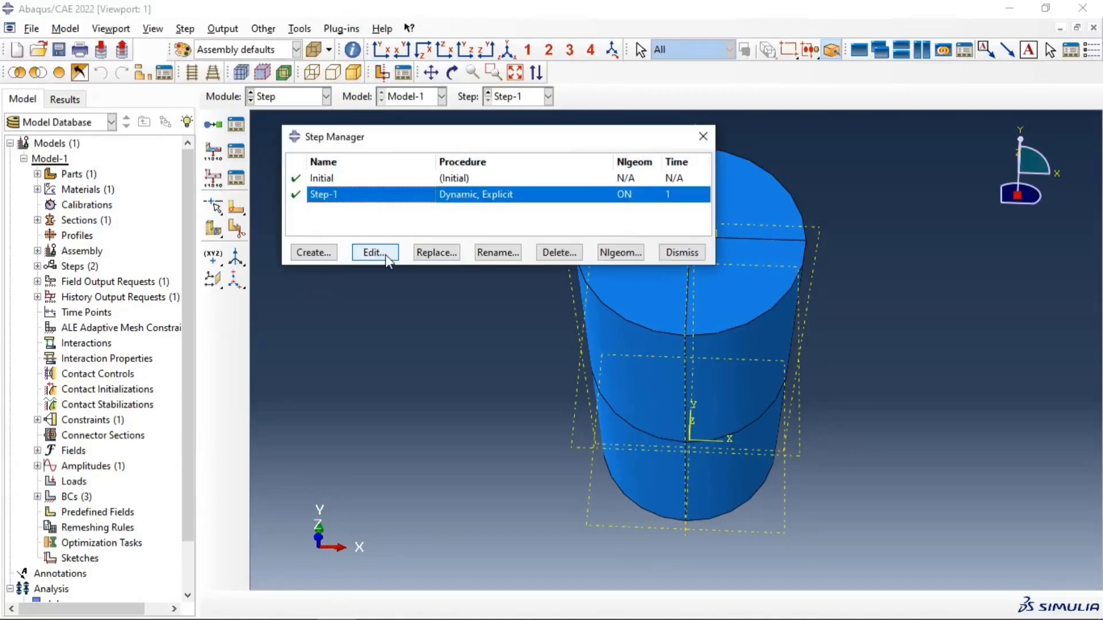
pyautogui.click(384, 253)
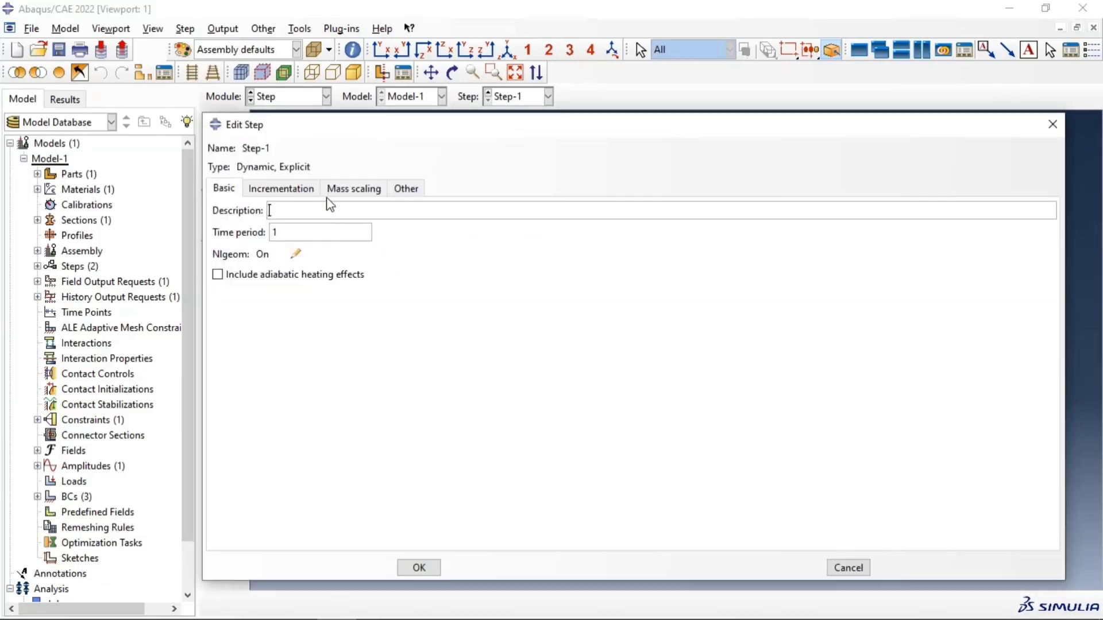
pyautogui.click(341, 192)
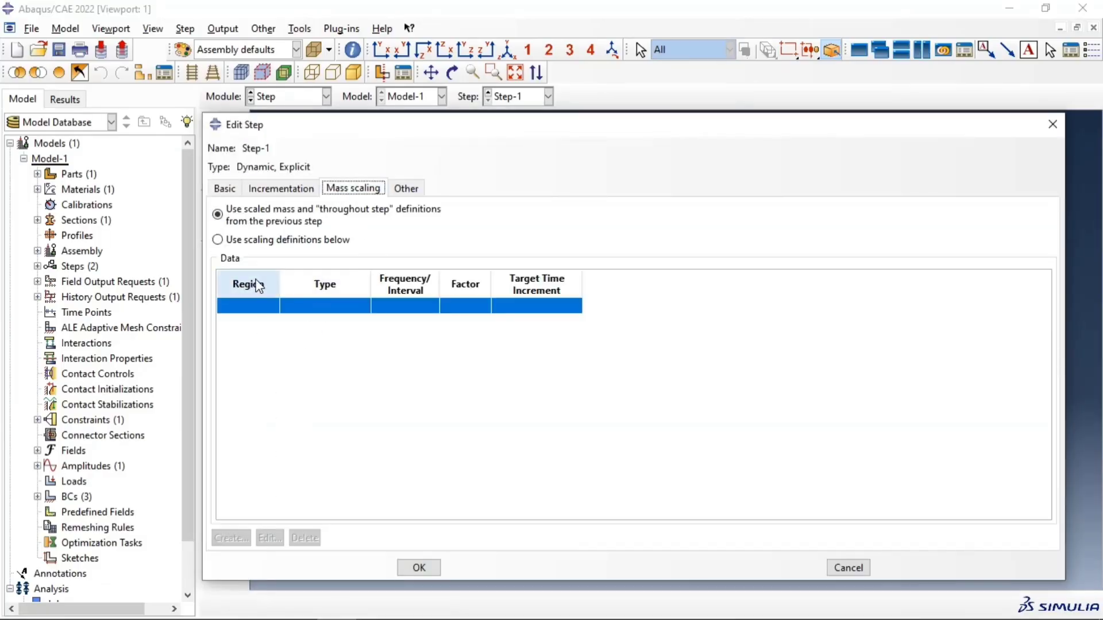